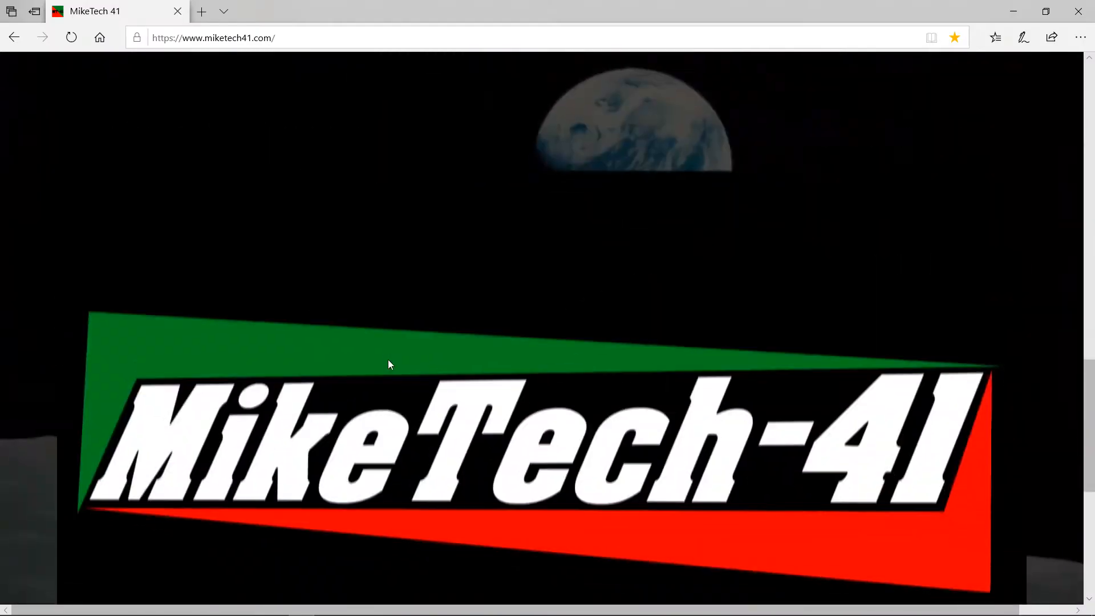
Look through the MikeTech 41 home page, including its DIY and About sections.
{"action": "scroll", "coordinate": [390, 363], "scroll_direction": "down", "scroll_amount": 4}
{"action": "scroll", "coordinate": [390, 364], "scroll_direction": "up", "scroll_amount": 8}
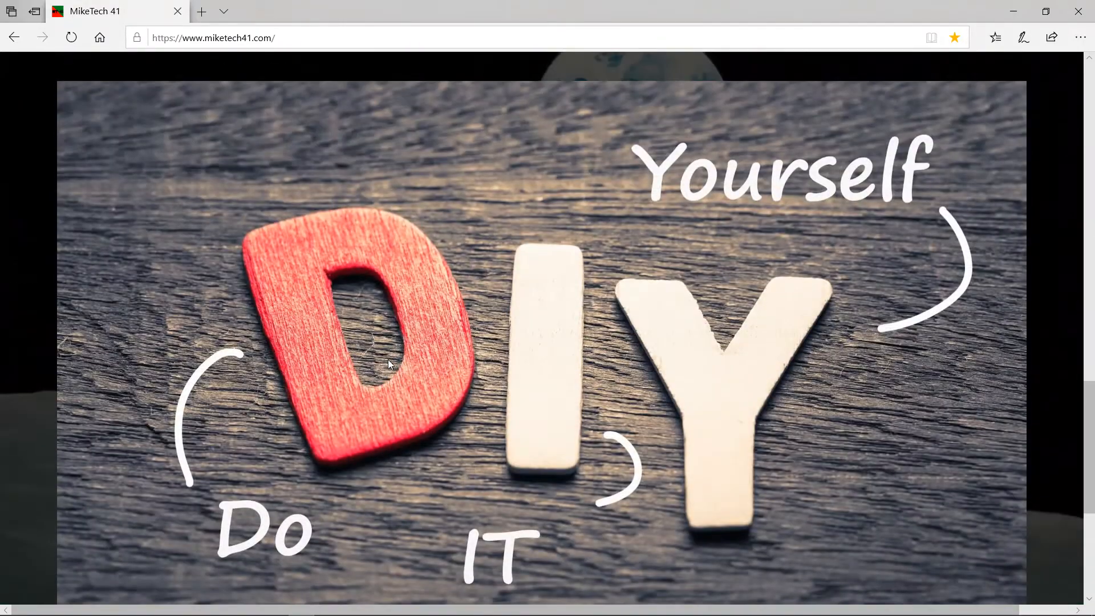
{"action": "scroll", "coordinate": [390, 363], "scroll_direction": "up", "scroll_amount": 10}
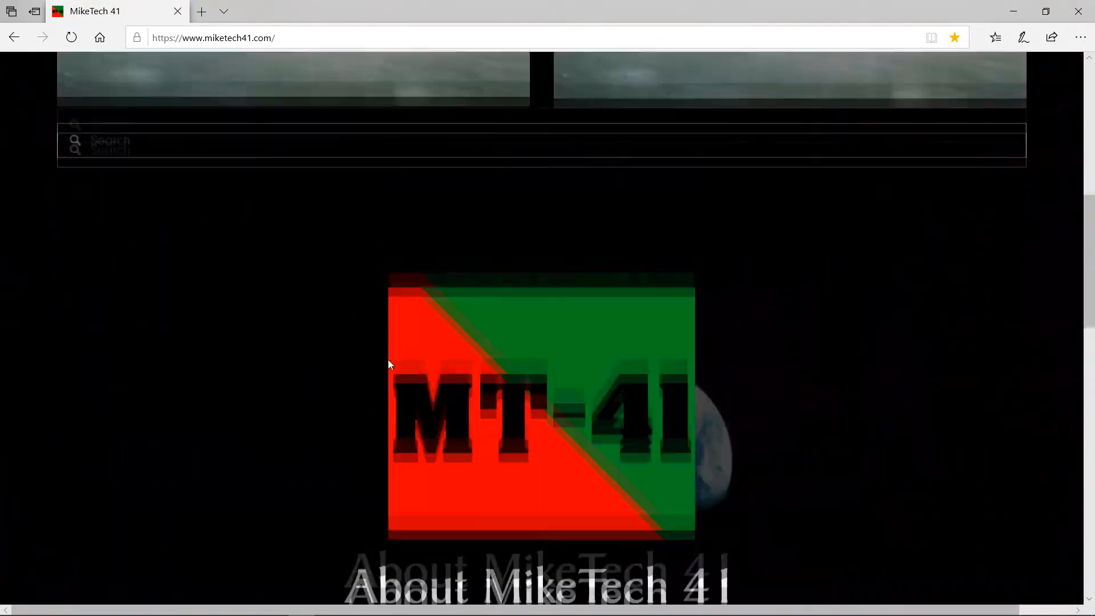
{"action": "scroll", "coordinate": [390, 363], "scroll_direction": "up", "scroll_amount": 5}
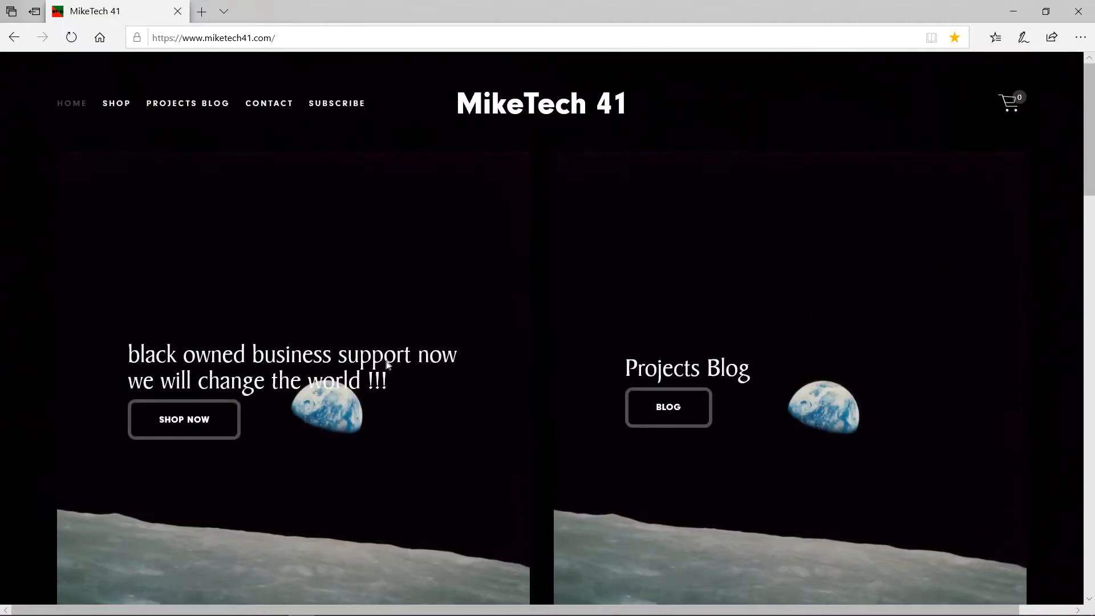
Browse the products on the MikeTech 41 shop page and open the Projects Blog.
{"action": "left_click", "coordinate": [126, 109]}
{"action": "scroll", "coordinate": [547, 516], "scroll_direction": "down", "scroll_amount": 6}
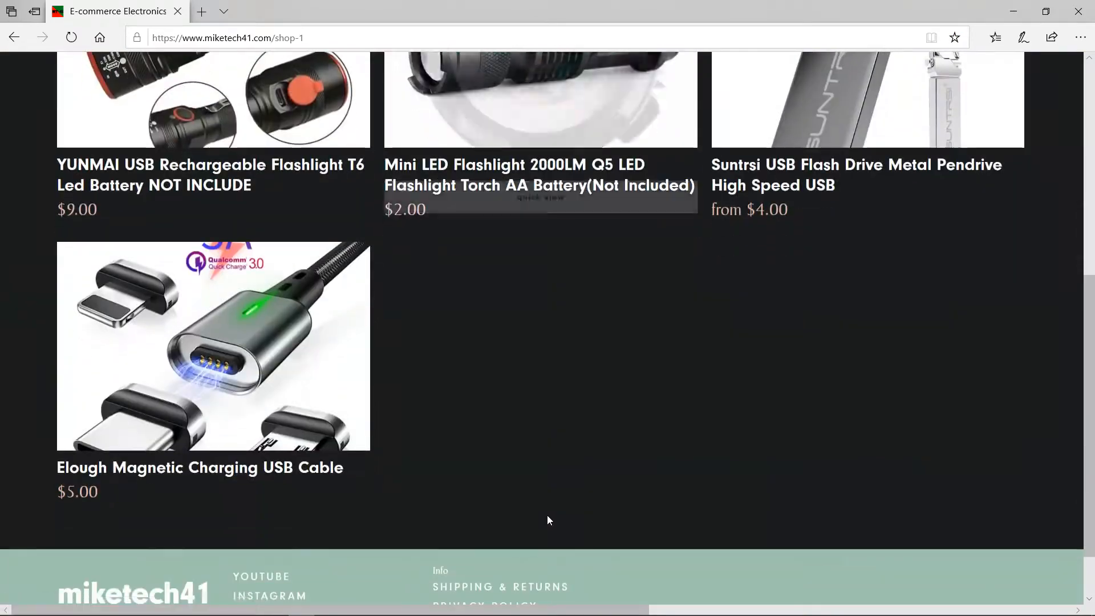
{"action": "scroll", "coordinate": [547, 516], "scroll_direction": "up", "scroll_amount": 5}
{"action": "scroll", "coordinate": [548, 518], "scroll_direction": "up", "scroll_amount": 2}
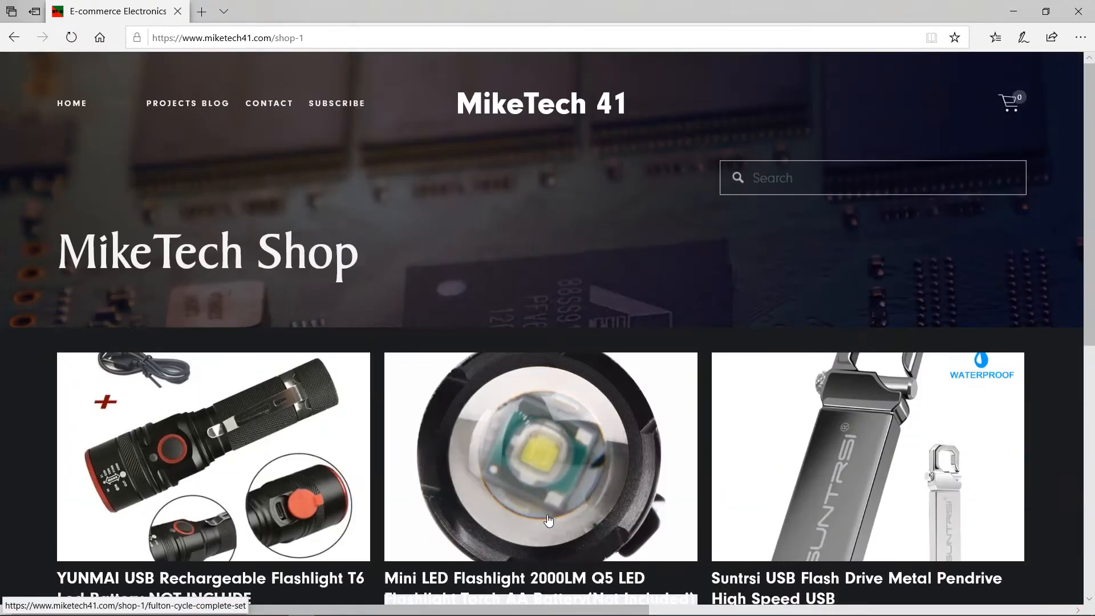
{"action": "scroll", "coordinate": [548, 519], "scroll_direction": "down", "scroll_amount": 6}
{"action": "scroll", "coordinate": [549, 519], "scroll_direction": "up", "scroll_amount": 8}
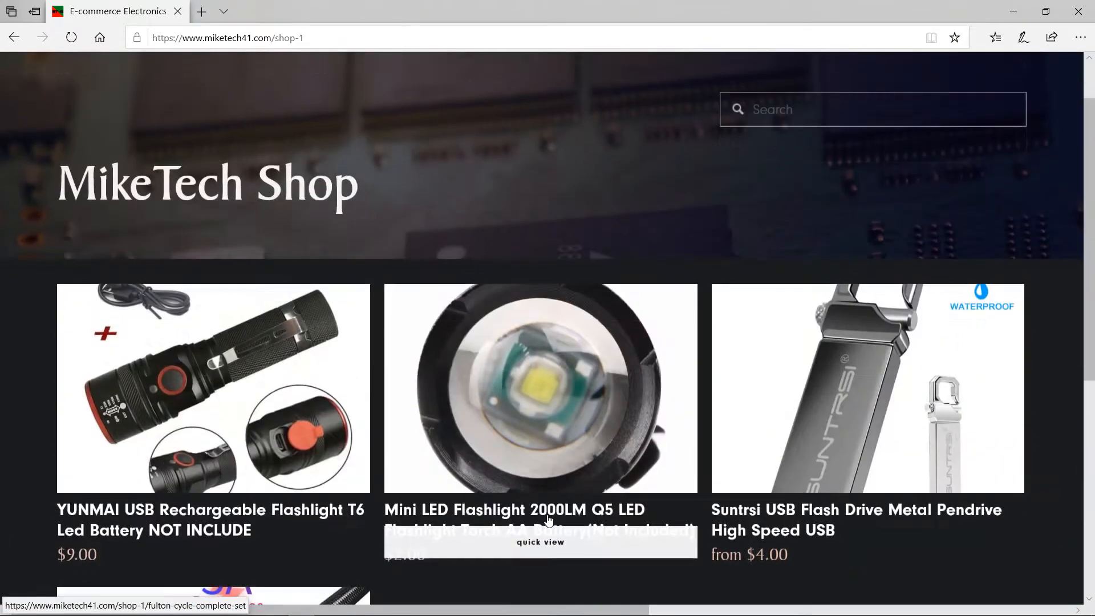
{"action": "left_click", "coordinate": [227, 104]}
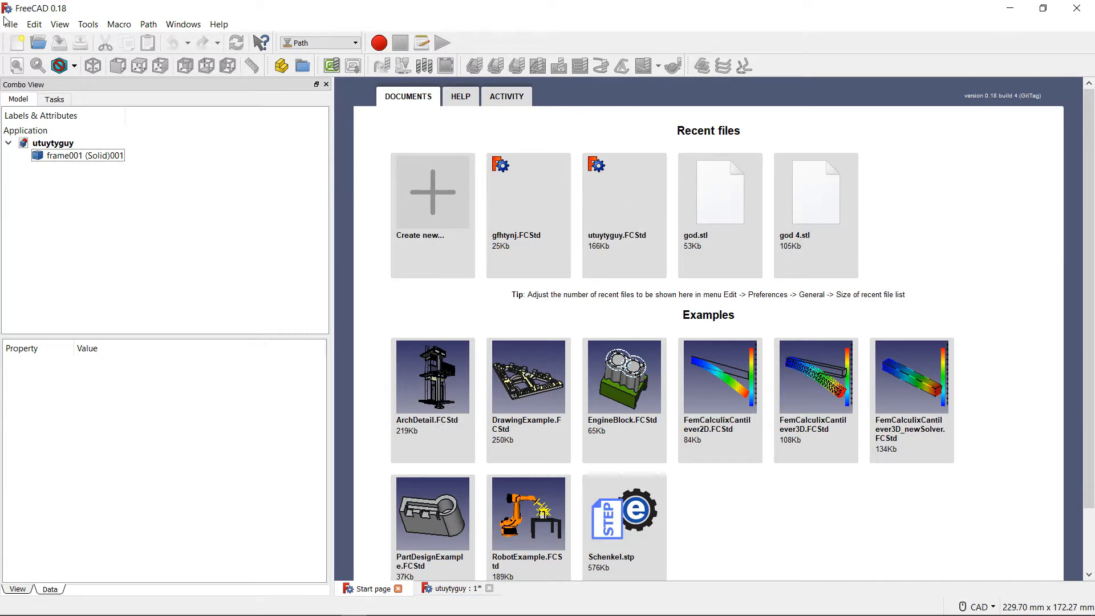
Switch to the utuytyguy document in FreeCAD and set the mouse navigation style to OpenInventor.
{"action": "left_click", "coordinate": [462, 589]}
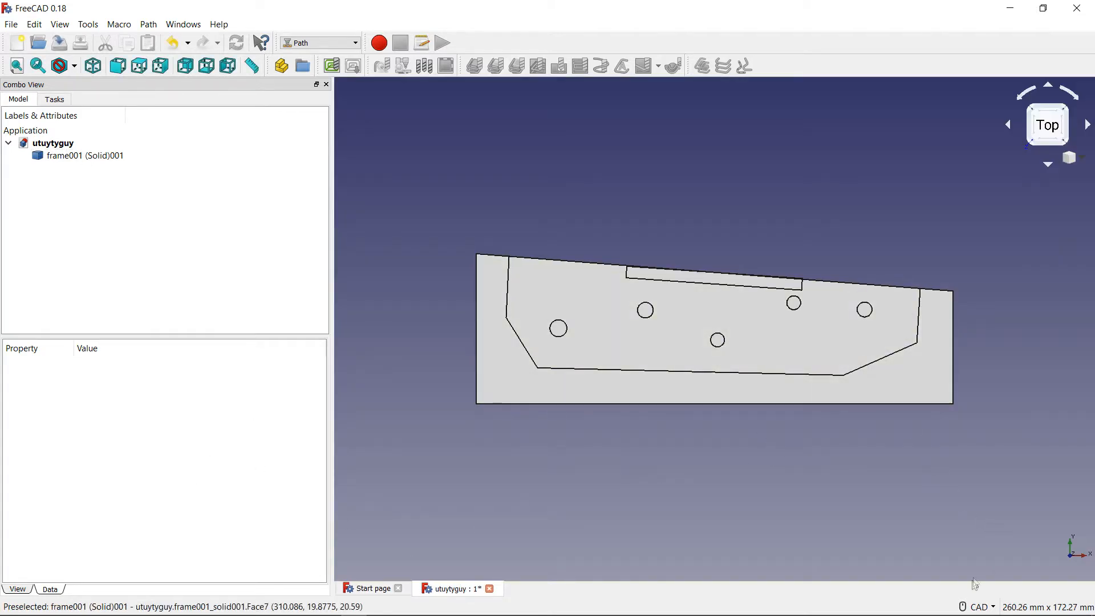
{"action": "left_click", "coordinate": [977, 606]}
{"action": "left_click", "coordinate": [1004, 493]}
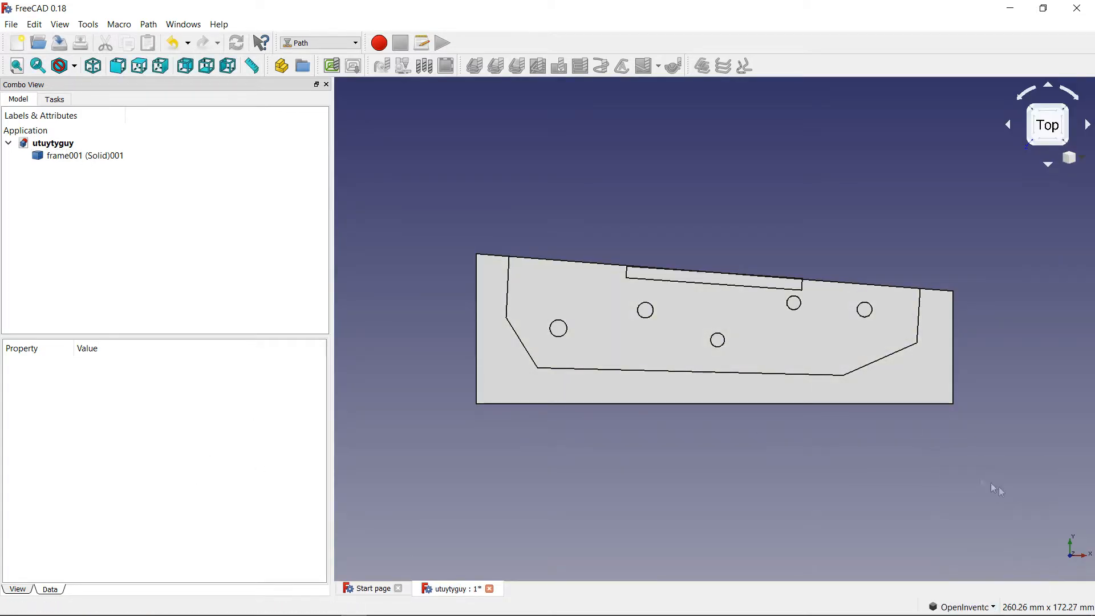
Examine the frame solid's pocket, cylindrical pegs and outer walls from several angles.
{"action": "left_click_drag", "start_coordinate": [935, 366], "coordinate": [834, 297]}
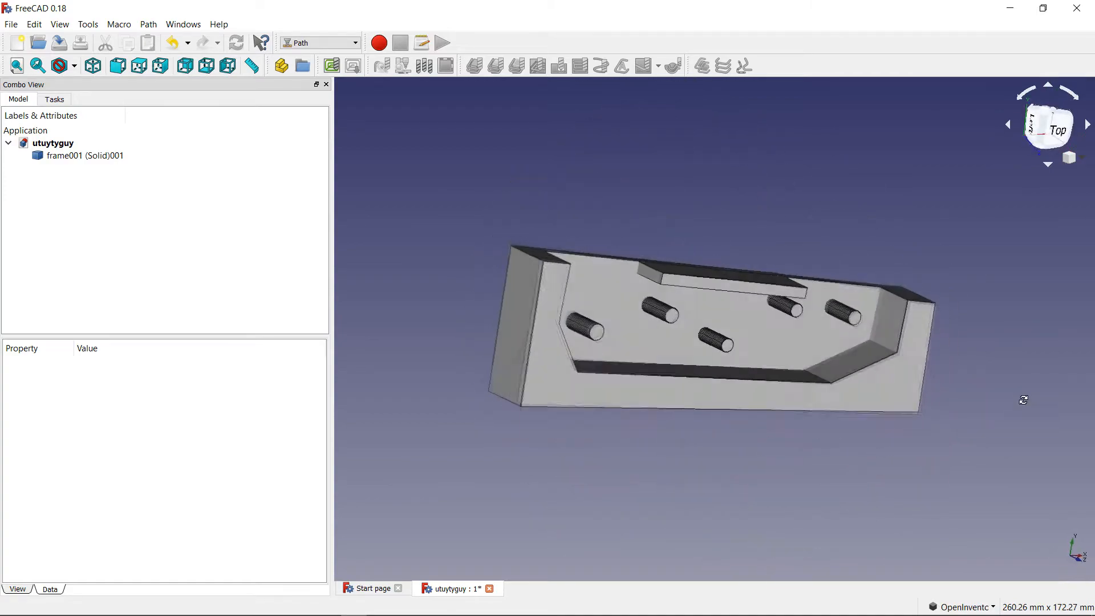
{"action": "left_click_drag", "start_coordinate": [858, 387], "coordinate": [742, 353]}
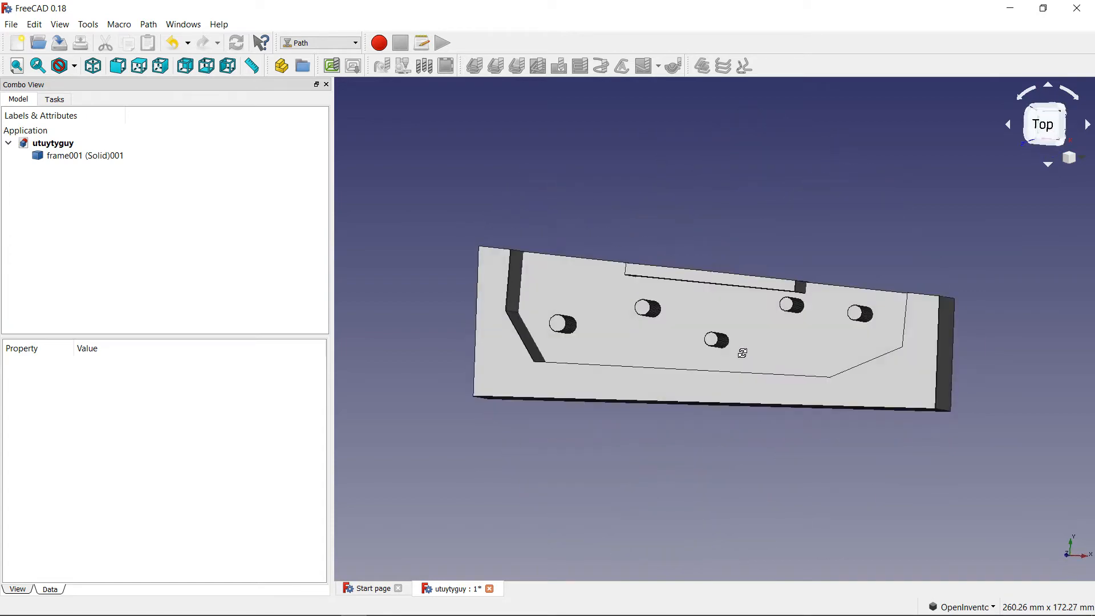
{"action": "left_click_drag", "start_coordinate": [738, 401], "coordinate": [710, 387]}
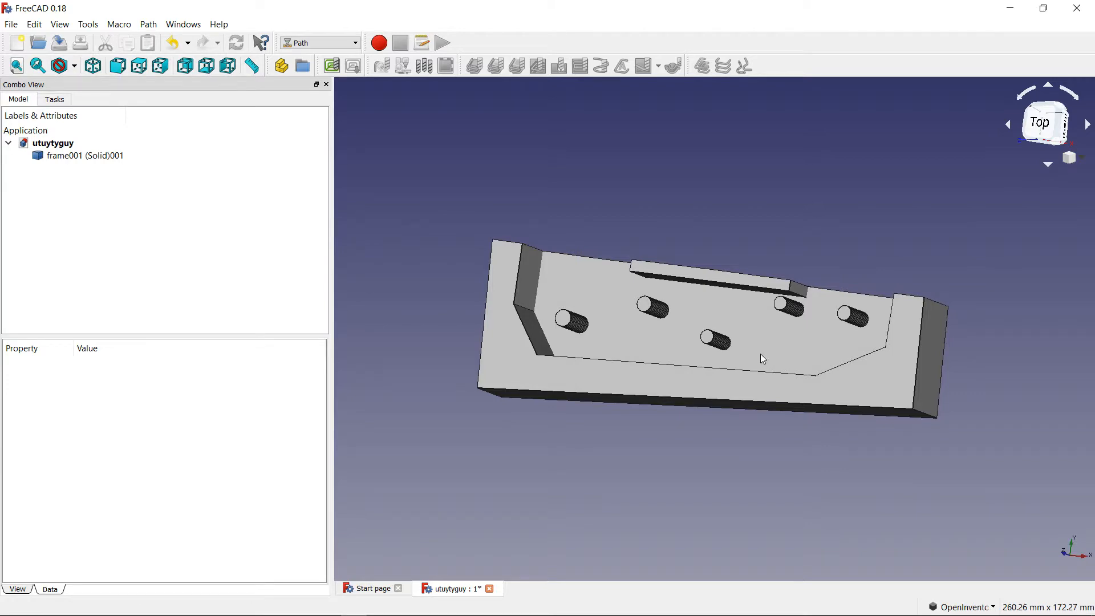
{"action": "left_click_drag", "start_coordinate": [760, 354], "coordinate": [947, 433]}
{"action": "left_click_drag", "start_coordinate": [689, 410], "coordinate": [773, 304]}
{"action": "left_click_drag", "start_coordinate": [783, 427], "coordinate": [788, 335]}
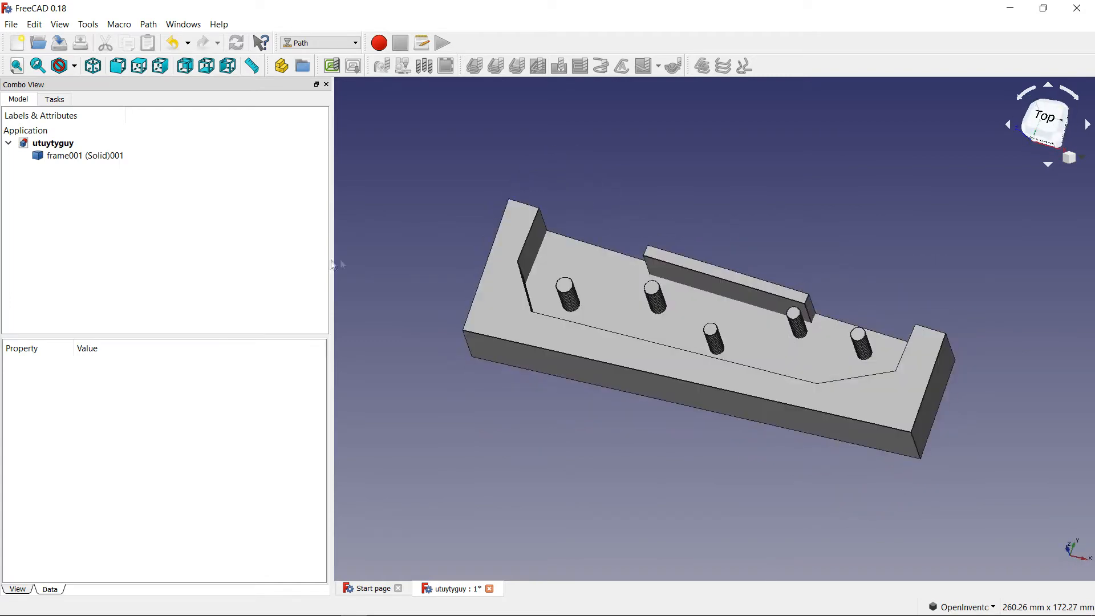
Create a Path job for the frame001 (Solid)001 model without a template.
{"action": "left_click", "coordinate": [331, 67]}
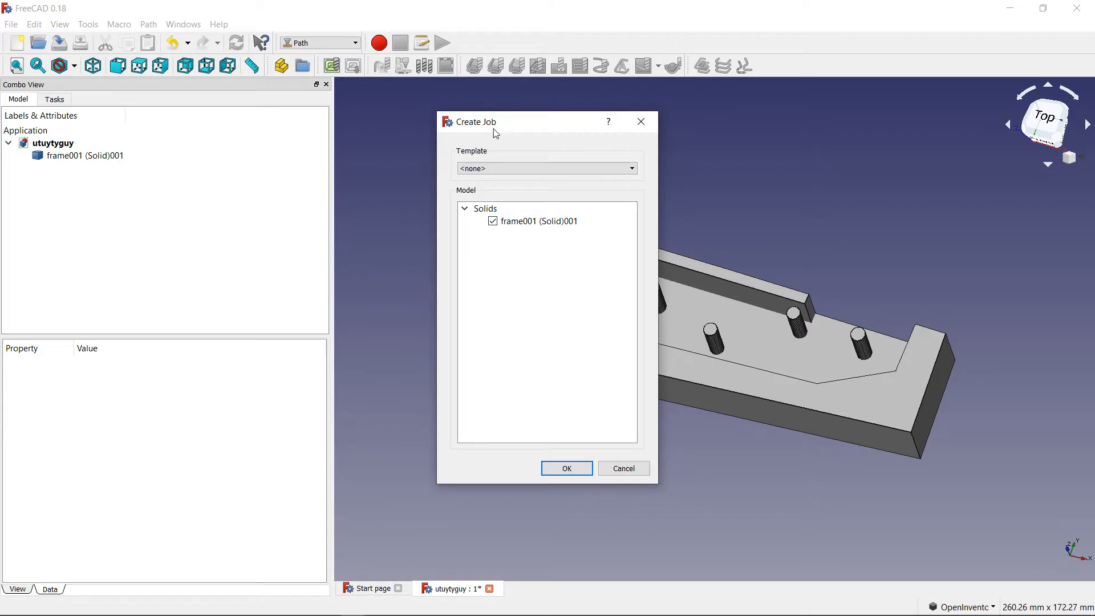
{"action": "left_click_drag", "start_coordinate": [529, 129], "coordinate": [532, 120]}
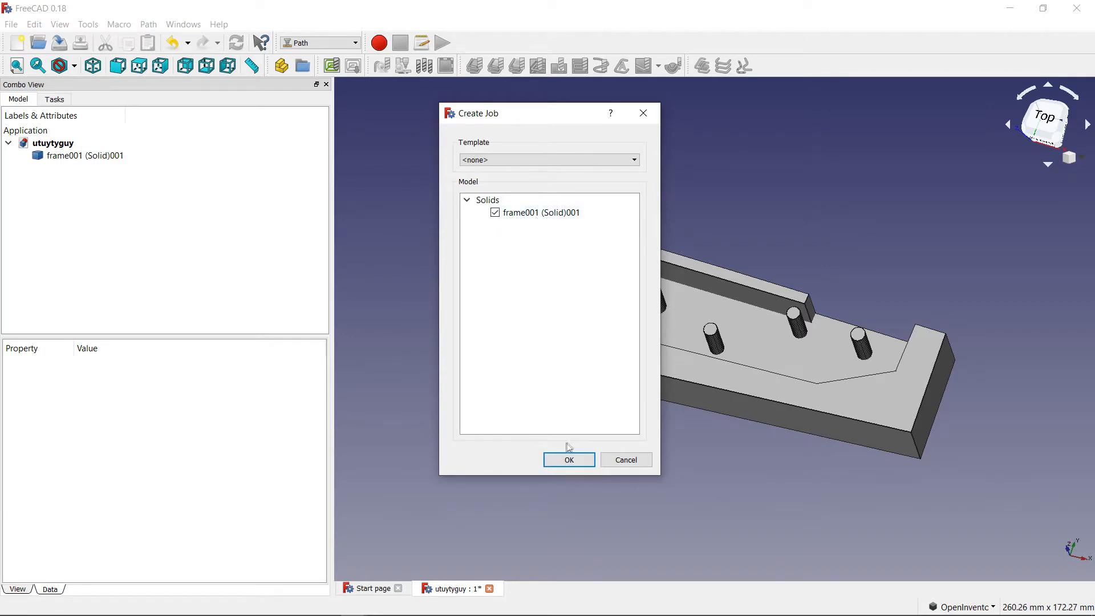
{"action": "left_click", "coordinate": [568, 460]}
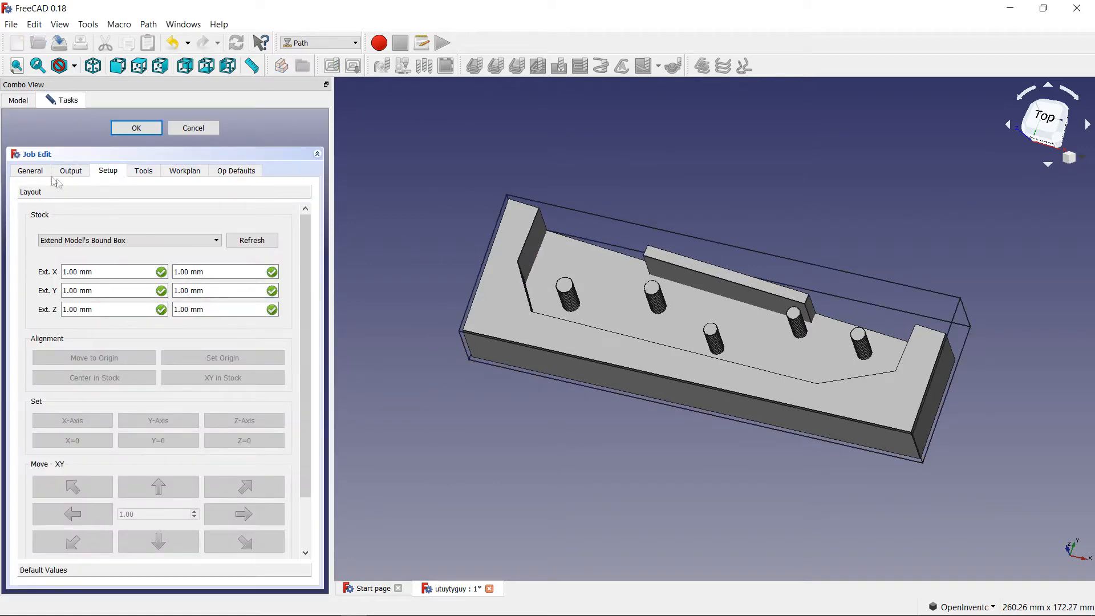
Review the job's general settings, checking that frame001 (Solid)001 is its selected model and viewing the template export options.
{"action": "left_click", "coordinate": [24, 171]}
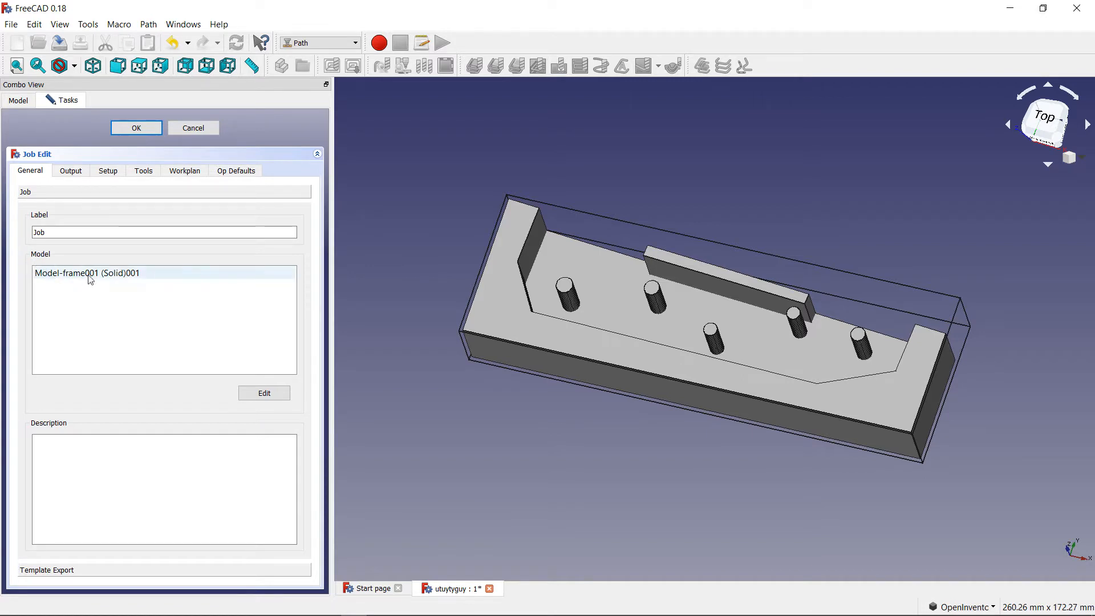
{"action": "left_click", "coordinate": [252, 394]}
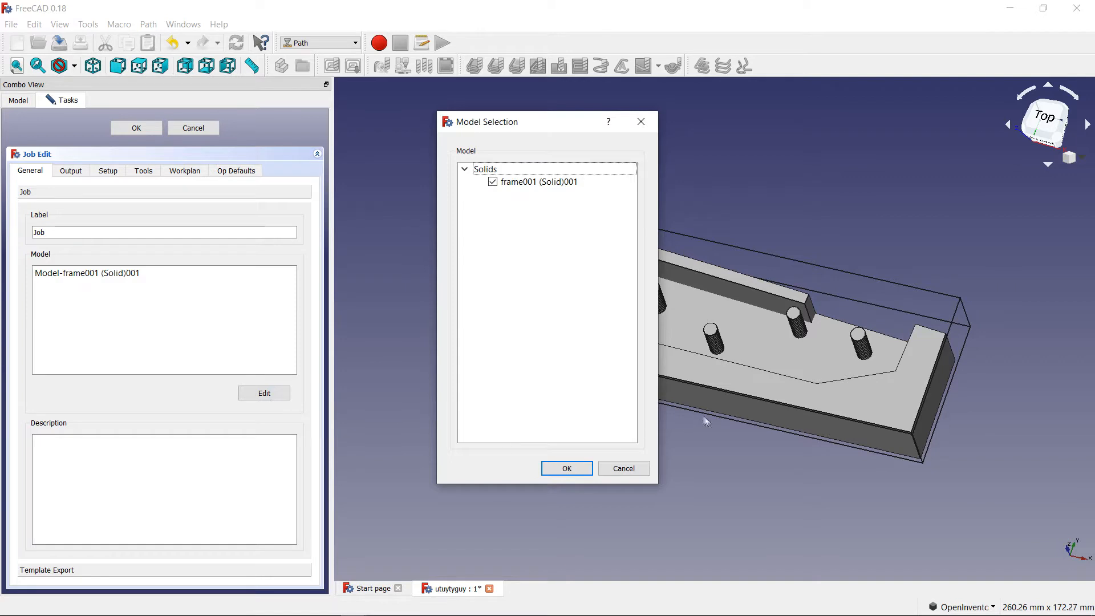
{"action": "mouse_move", "coordinate": [518, 114]}
{"action": "left_mouse_down"}
{"action": "mouse_move", "coordinate": [520, 128]}
{"action": "mouse_move", "coordinate": [519, 118]}
{"action": "left_mouse_up"}
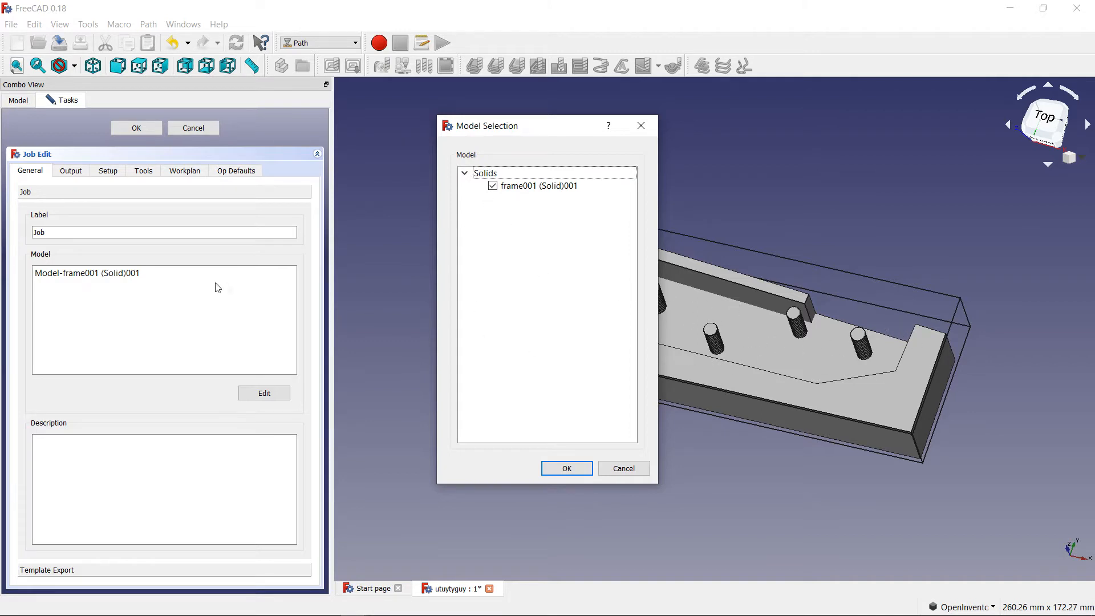
{"action": "left_click", "coordinate": [566, 468]}
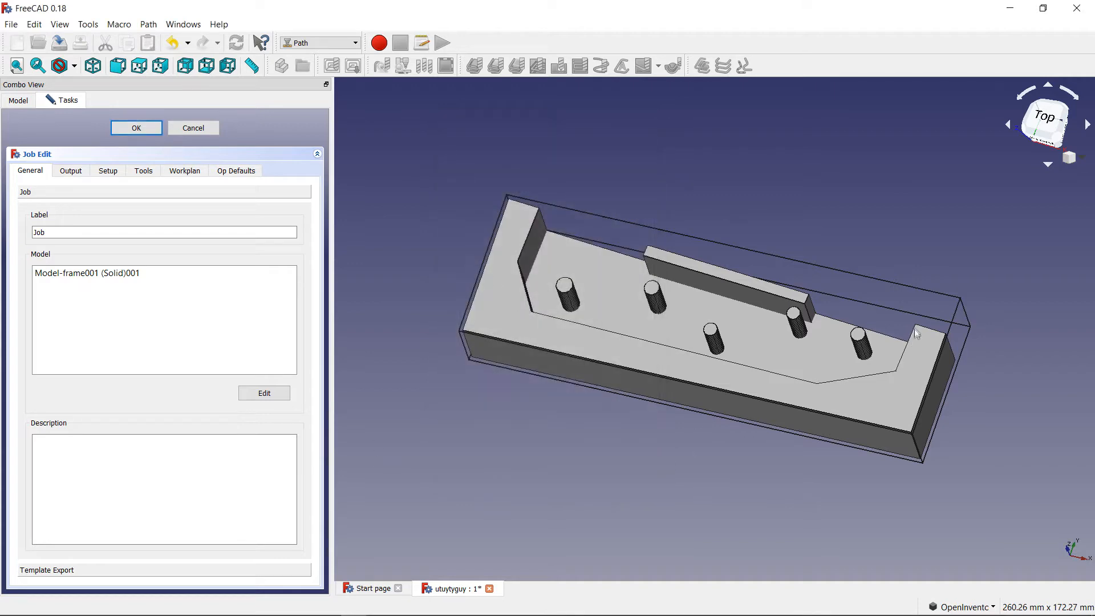
{"action": "middle_click_drag", "start_coordinate": [847, 402], "coordinate": [484, 427]}
{"action": "middle_click_drag", "start_coordinate": [791, 417], "coordinate": [530, 365]}
{"action": "left_click", "coordinate": [279, 395]}
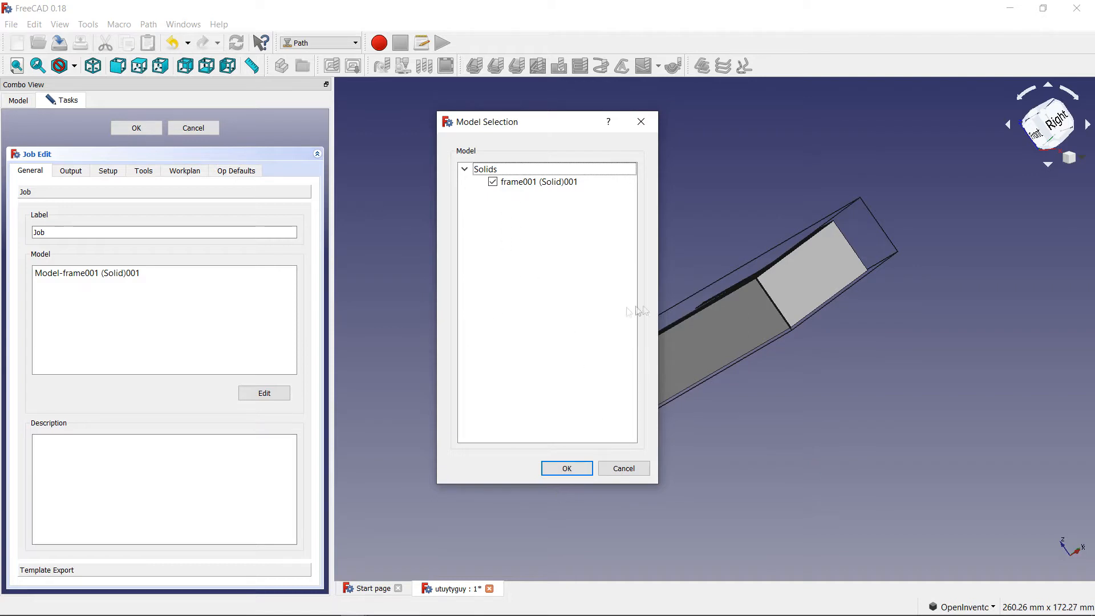
{"action": "left_click", "coordinate": [557, 474]}
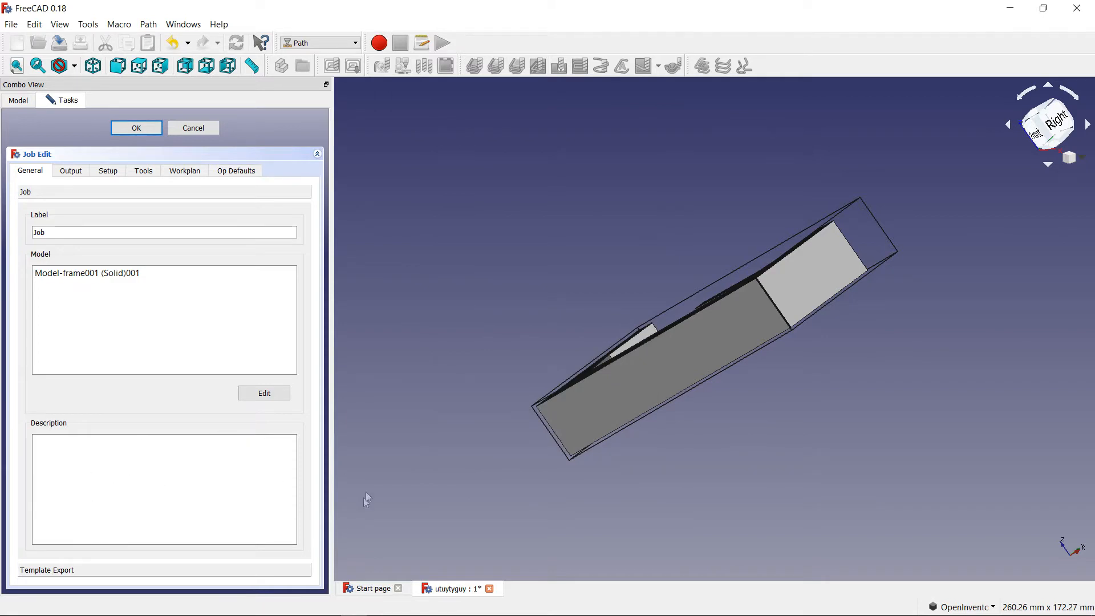
{"action": "left_click", "coordinate": [144, 573]}
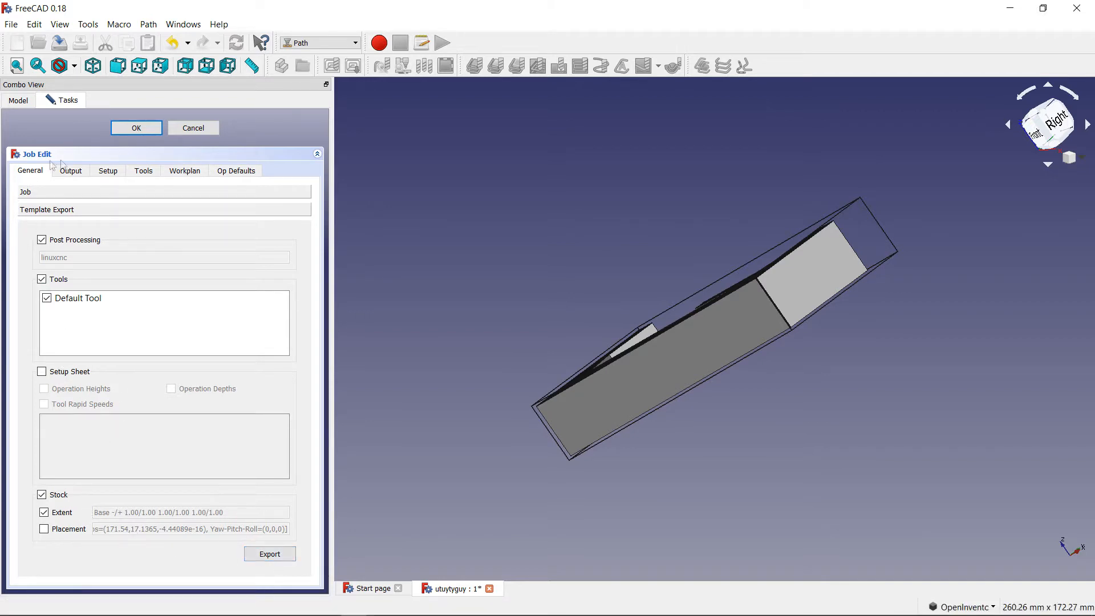
Set the job's output file to cat and its post processor to linuxcnc.
{"action": "left_click", "coordinate": [72, 172]}
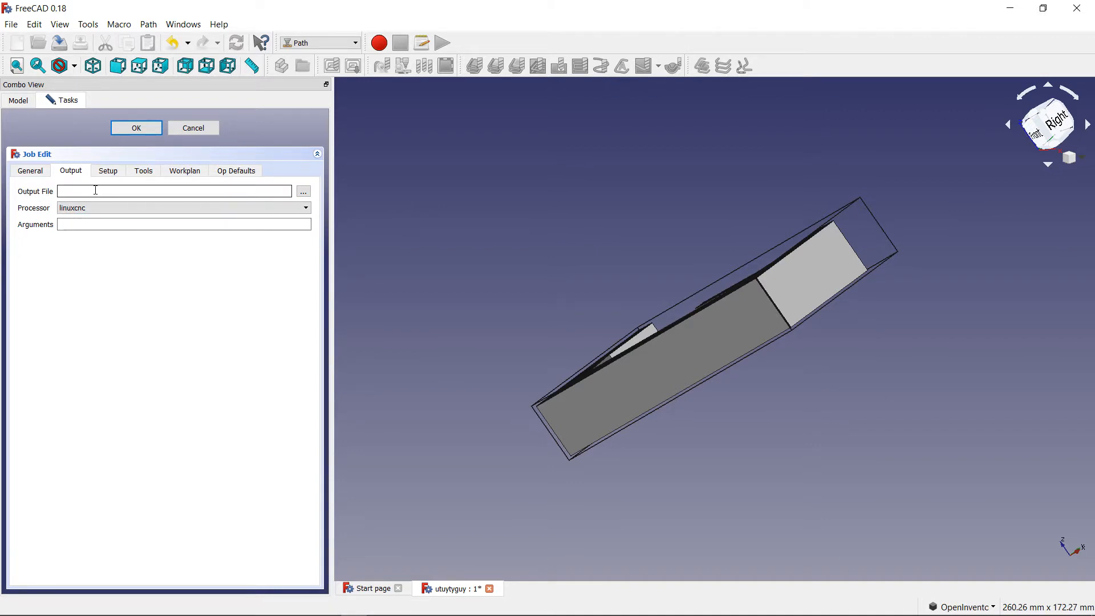
{"action": "mouse_move", "coordinate": [96, 189]}
{"action": "mouse_move", "coordinate": [188, 193]}
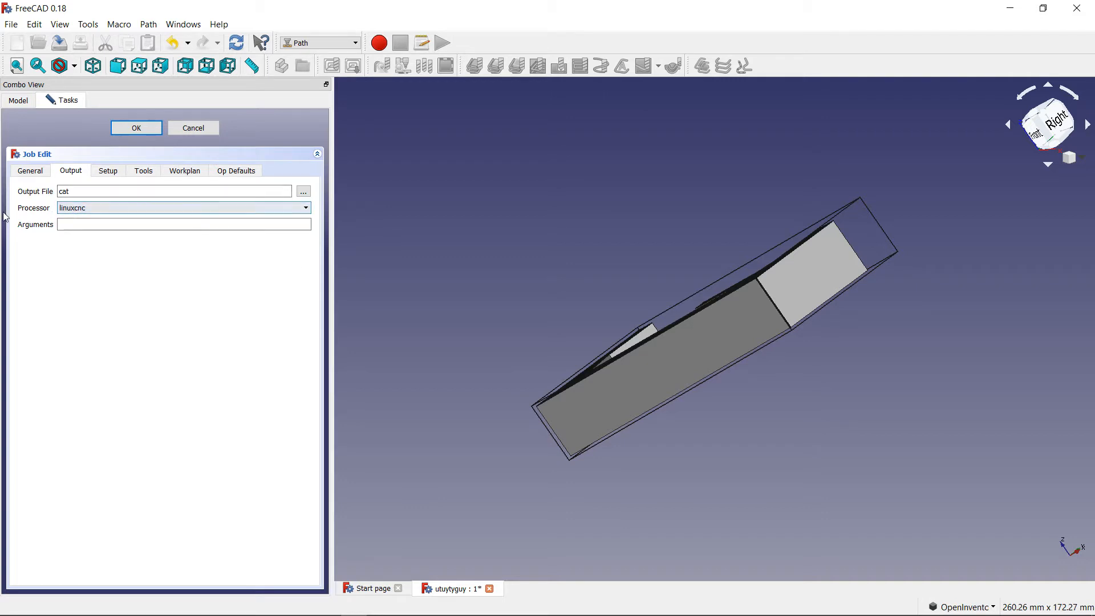
{"action": "left_click", "coordinate": [149, 214]}
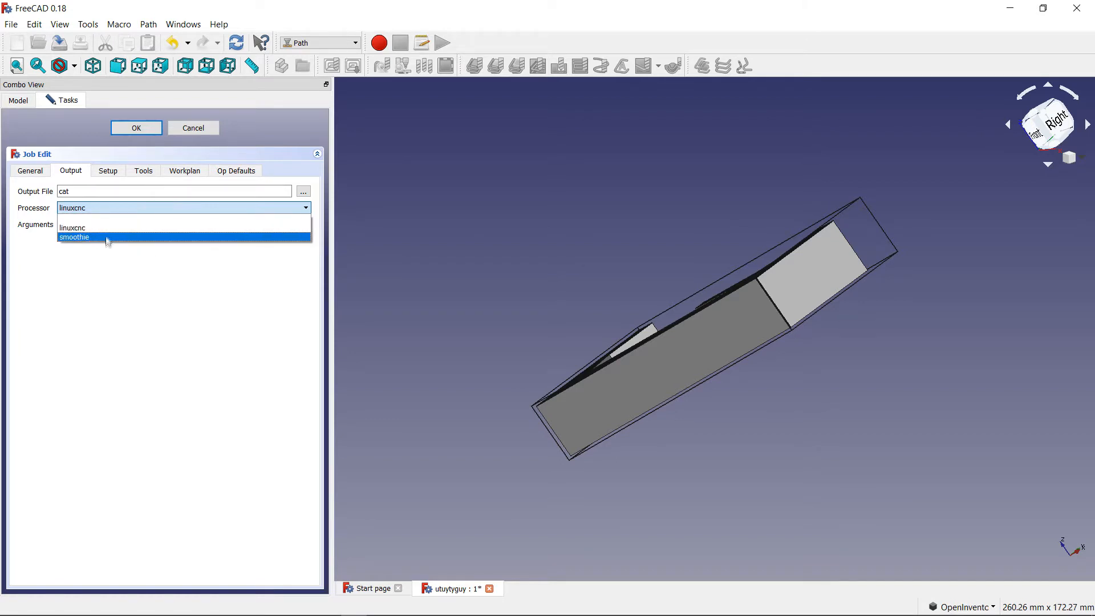
{"action": "left_click", "coordinate": [89, 227]}
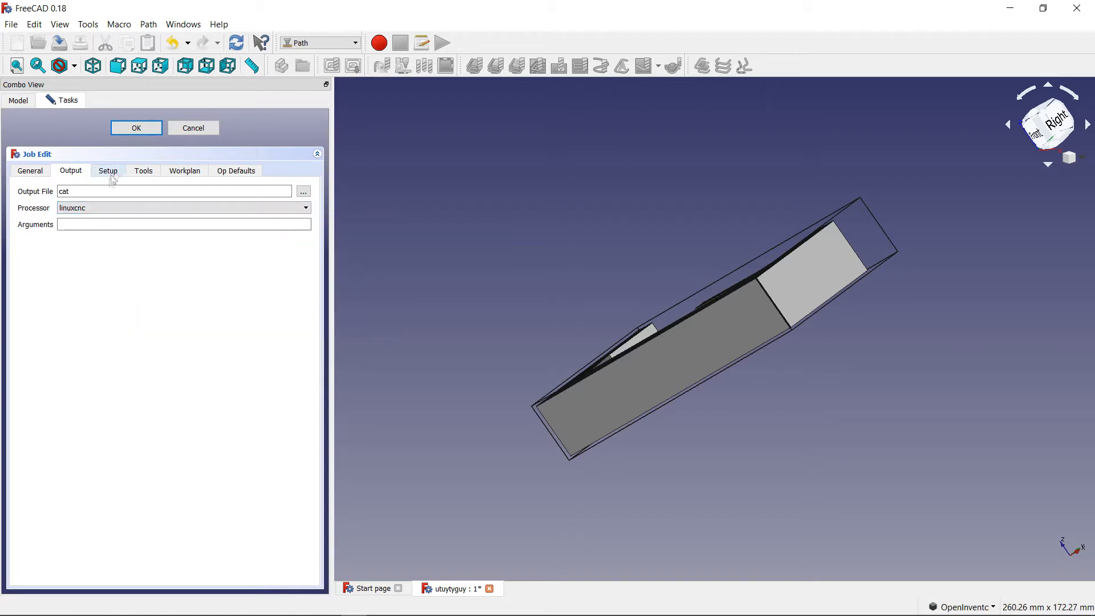
{"action": "left_click", "coordinate": [109, 214]}
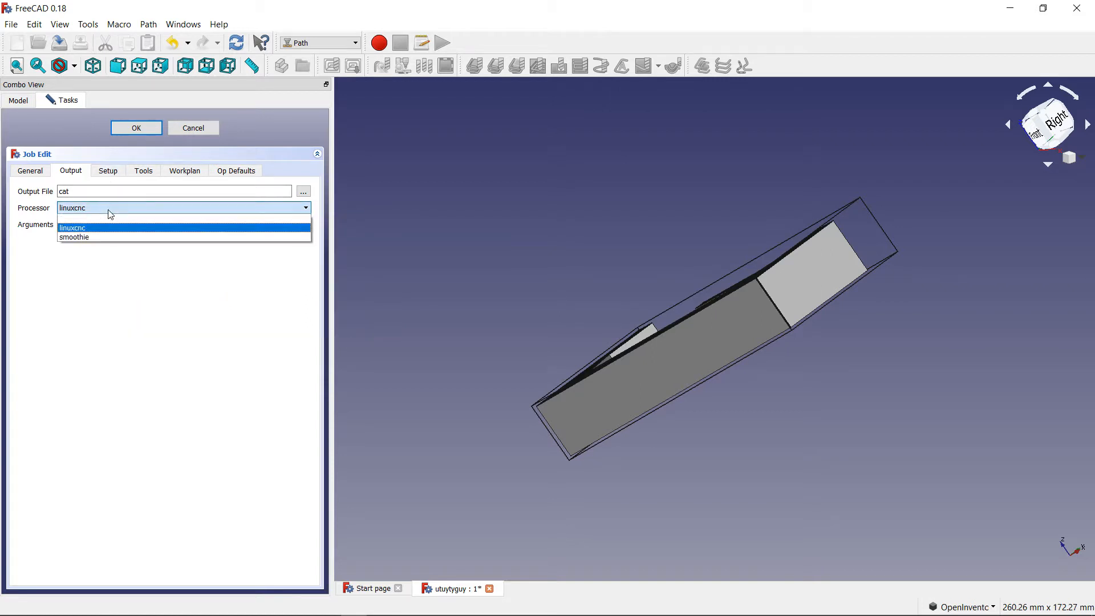
{"action": "left_click", "coordinate": [177, 228]}
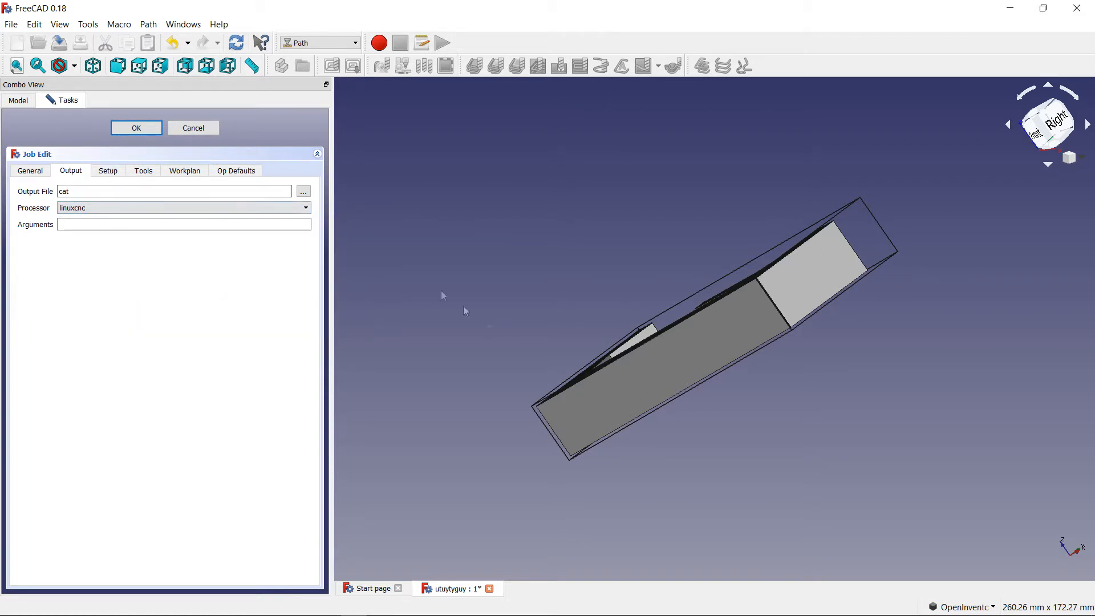
Review the available post processors in the Path job preferences and the optional output arguments for linuxcnc.
{"action": "left_click", "coordinate": [88, 24]}
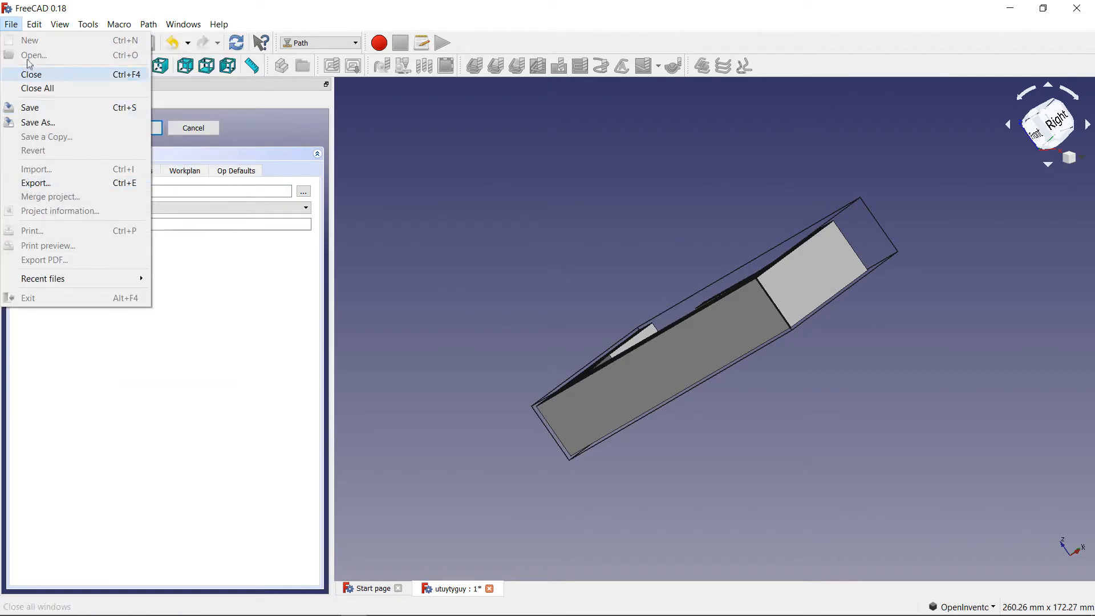
{"action": "left_click", "coordinate": [91, 249]}
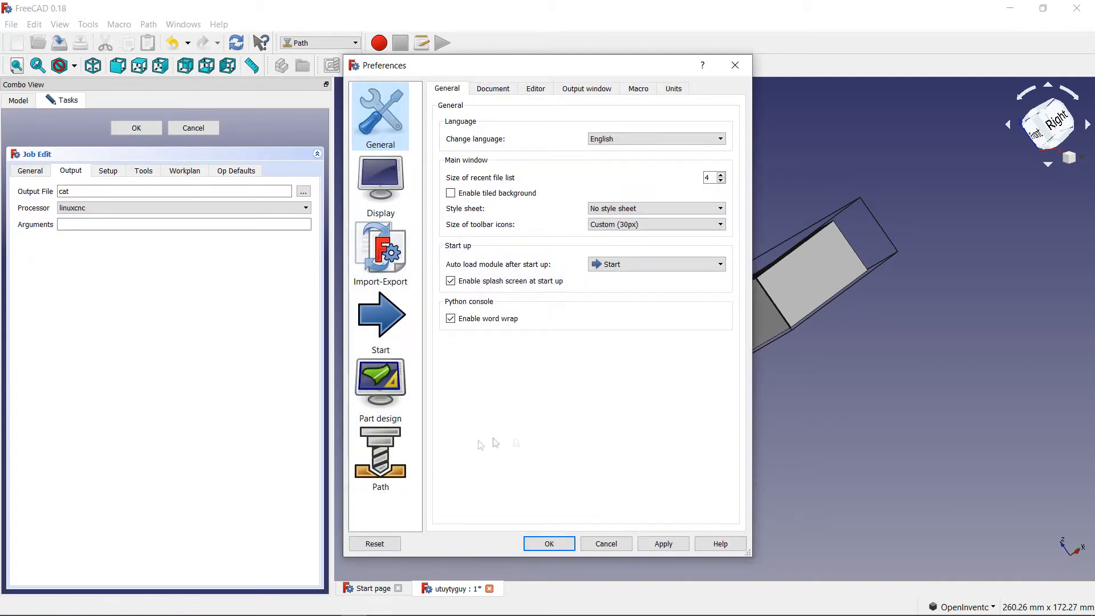
{"action": "left_click", "coordinate": [399, 453]}
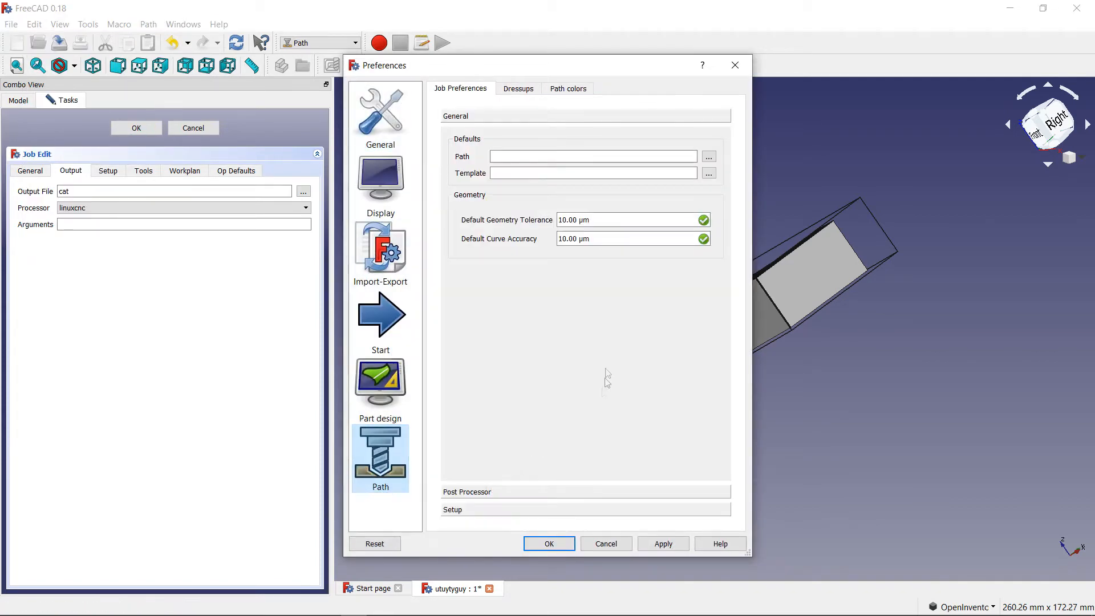
{"action": "left_click", "coordinate": [473, 493]}
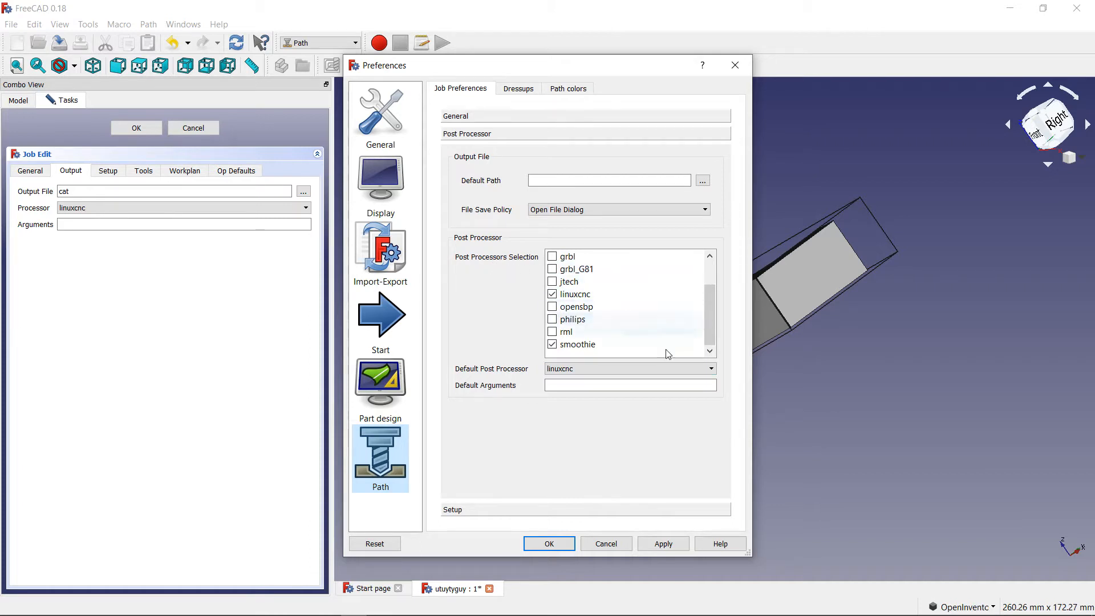
{"action": "scroll", "coordinate": [667, 350], "scroll_direction": "up", "scroll_amount": 1}
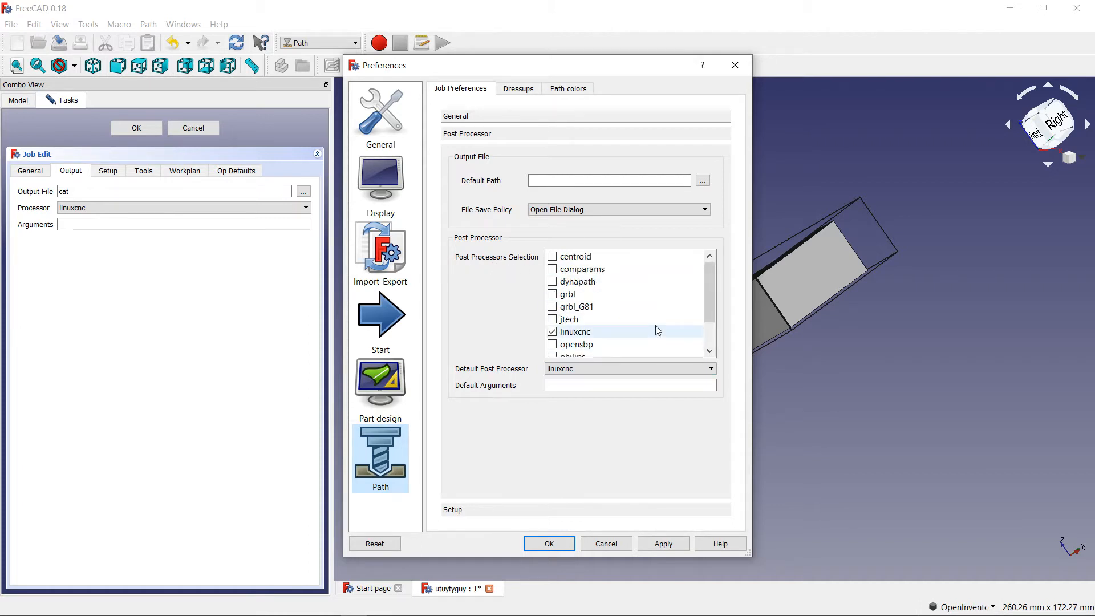
{"action": "scroll", "coordinate": [627, 310], "scroll_direction": "down", "scroll_amount": 1}
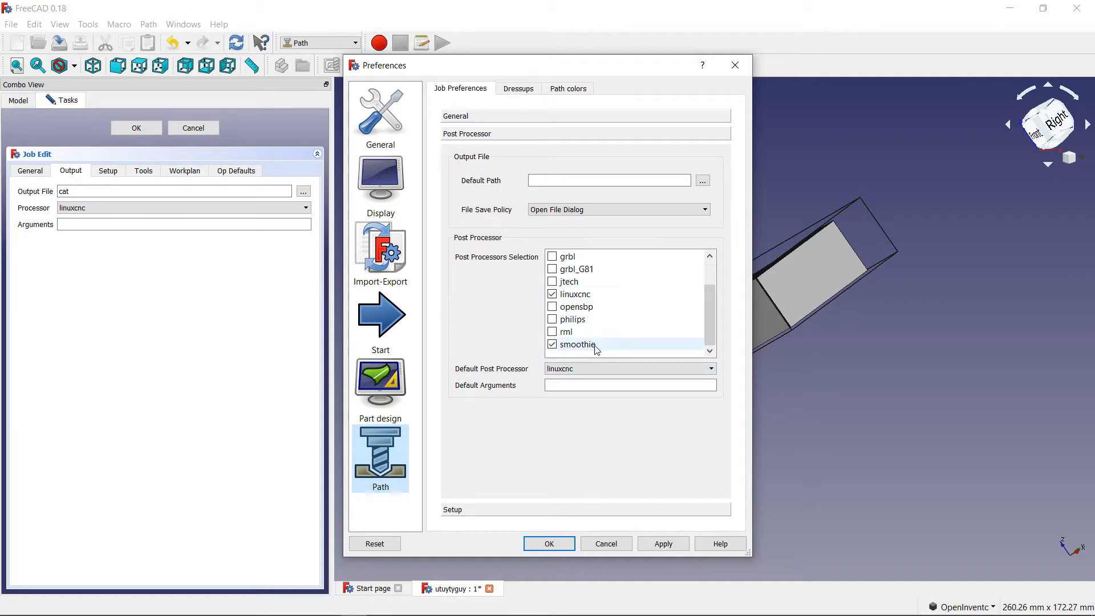
{"action": "mouse_move", "coordinate": [570, 326]}
{"action": "scroll", "coordinate": [577, 279], "scroll_direction": "up", "scroll_amount": 1}
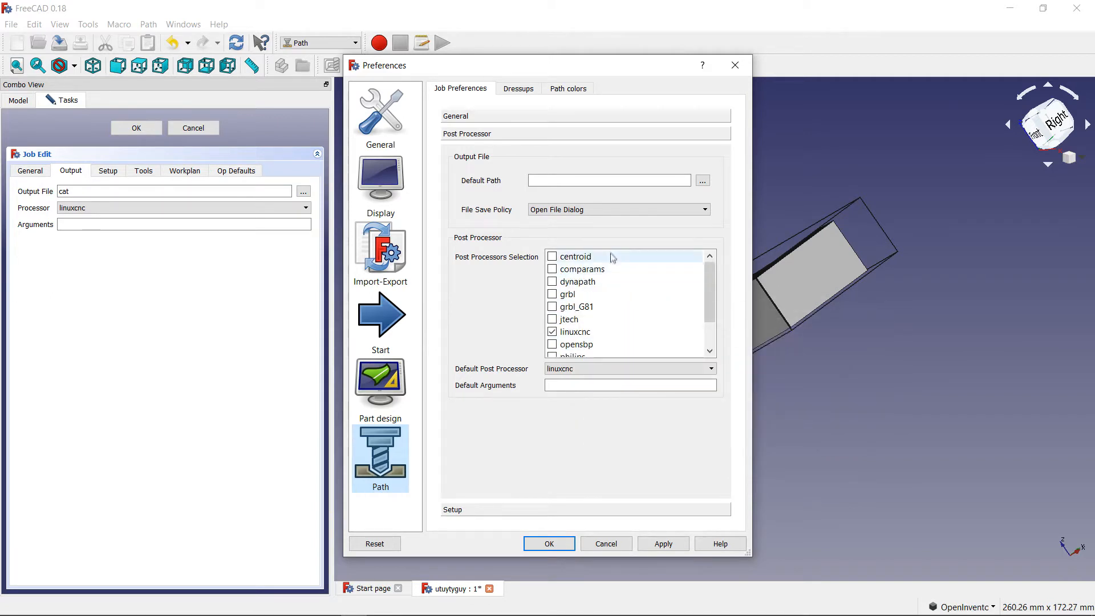
{"action": "scroll", "coordinate": [626, 356], "scroll_direction": "down", "scroll_amount": 1}
{"action": "left_click", "coordinate": [604, 344]}
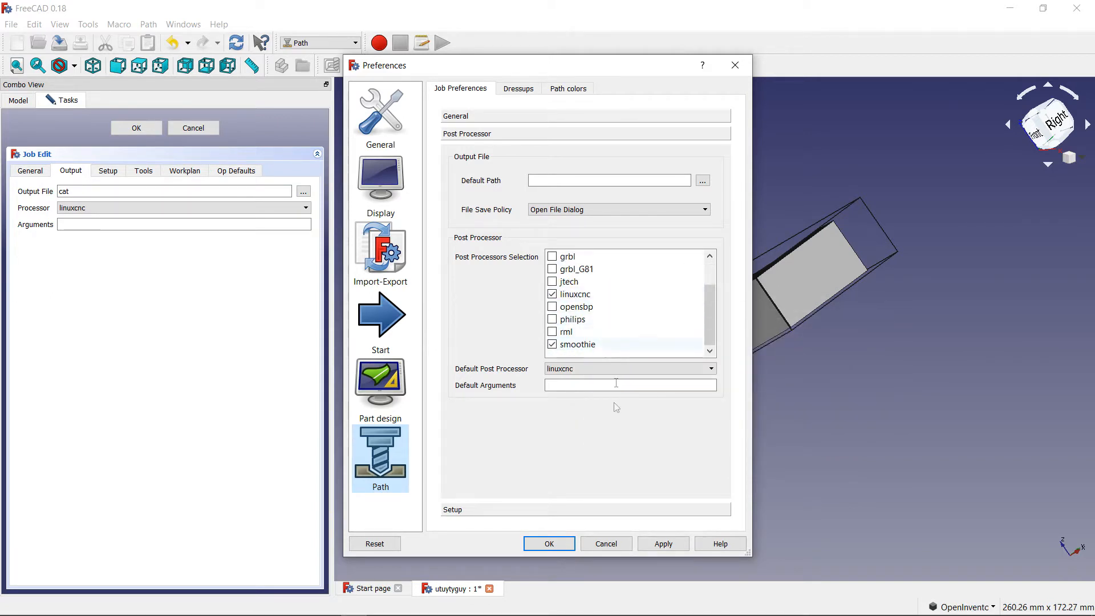
{"action": "left_click", "coordinate": [564, 546]}
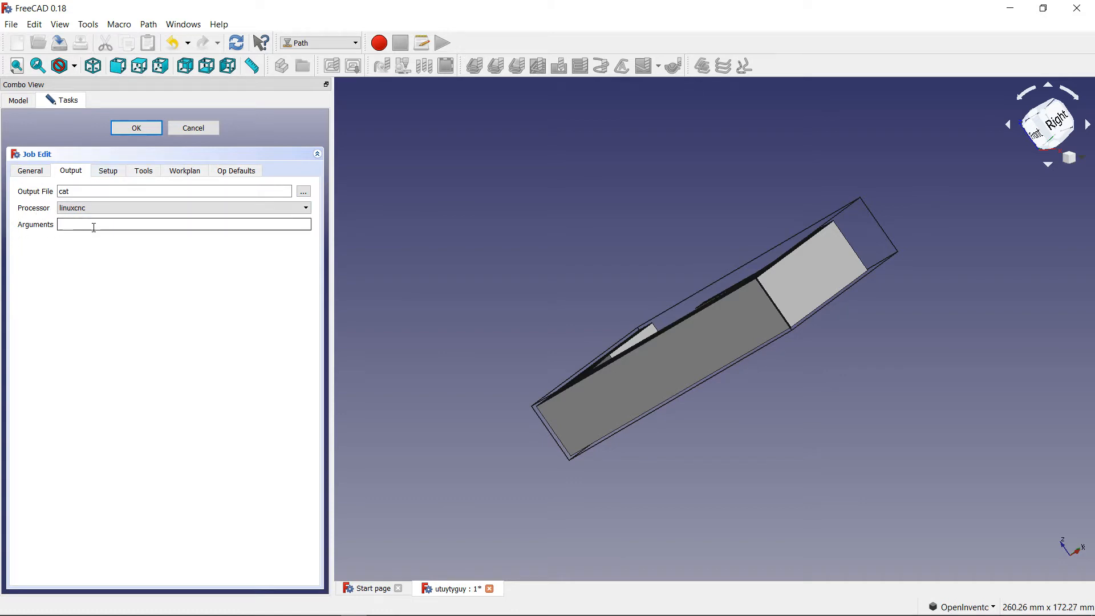
{"action": "mouse_move", "coordinate": [94, 227]}
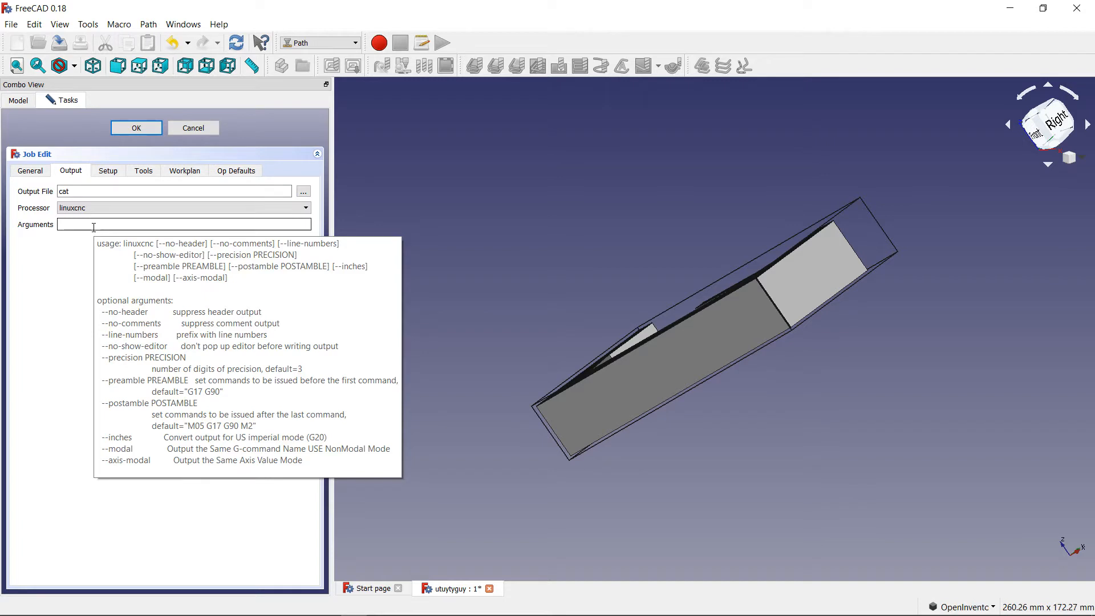
Review the job's stock, alignment, move and rotate setup options, and inspect the stock outline around the frame solid.
{"action": "left_click", "coordinate": [108, 172]}
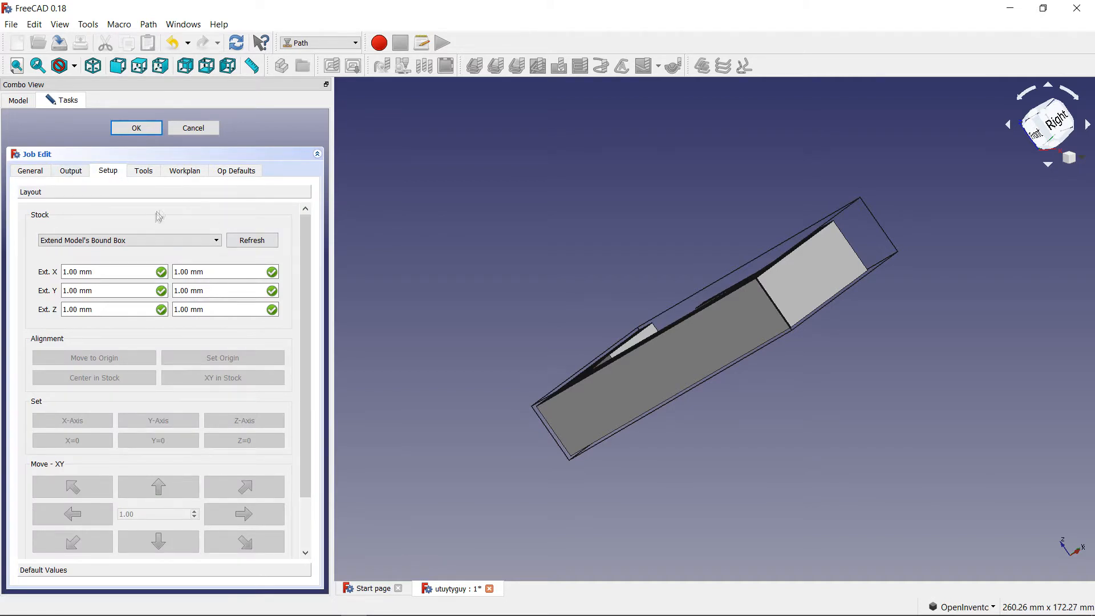
{"action": "scroll", "coordinate": [305, 276], "scroll_direction": "down", "scroll_amount": 2}
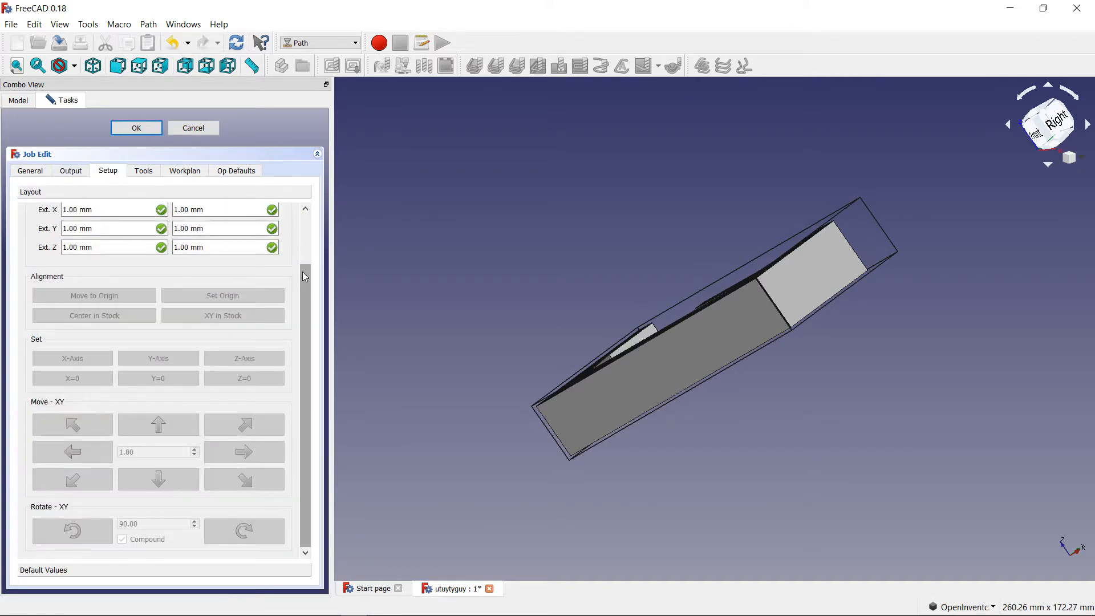
{"action": "scroll", "coordinate": [302, 271], "scroll_direction": "up", "scroll_amount": 2}
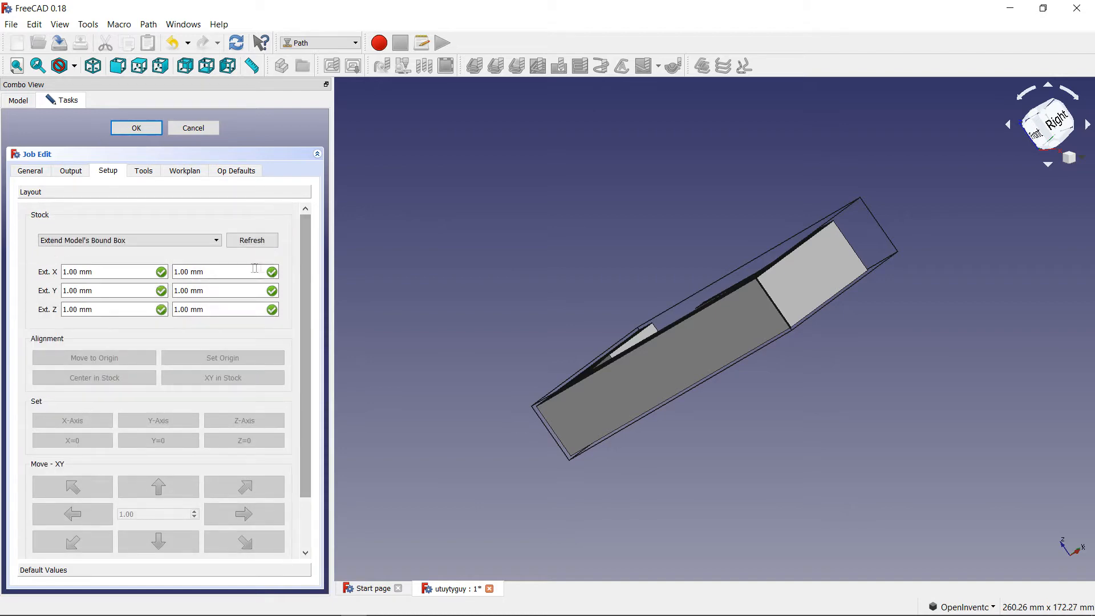
{"action": "middle_click_drag", "start_coordinate": [611, 268], "coordinate": [774, 368]}
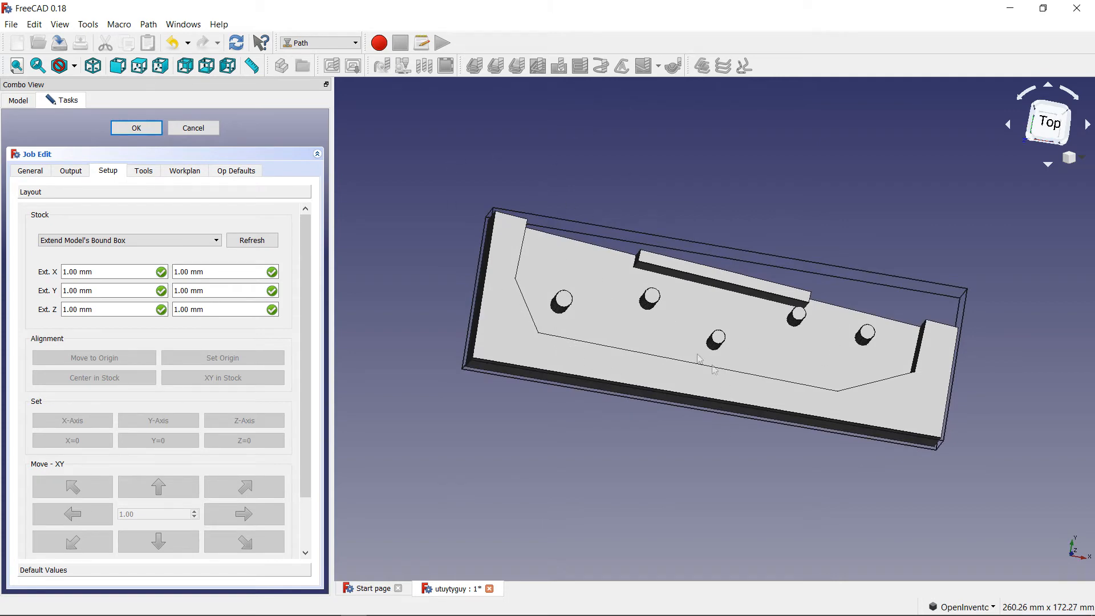
{"action": "scroll", "coordinate": [222, 367], "scroll_direction": "down", "scroll_amount": 2}
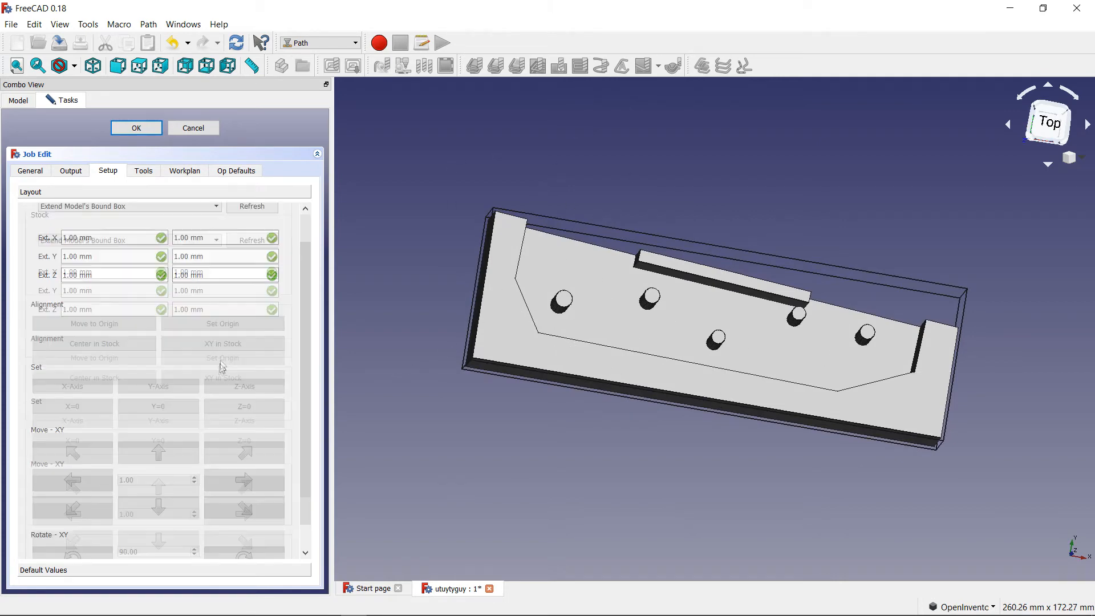
{"action": "scroll", "coordinate": [147, 279], "scroll_direction": "up", "scroll_amount": 2}
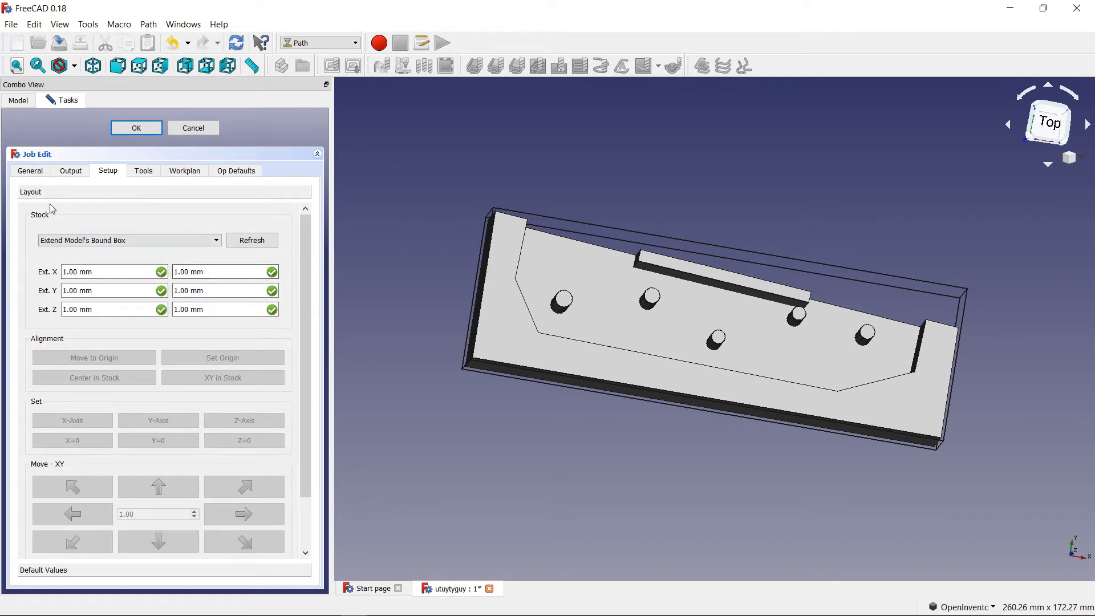
Try the Create Box stock type for the job and inspect the box around the frame solid.
{"action": "left_click", "coordinate": [161, 242]}
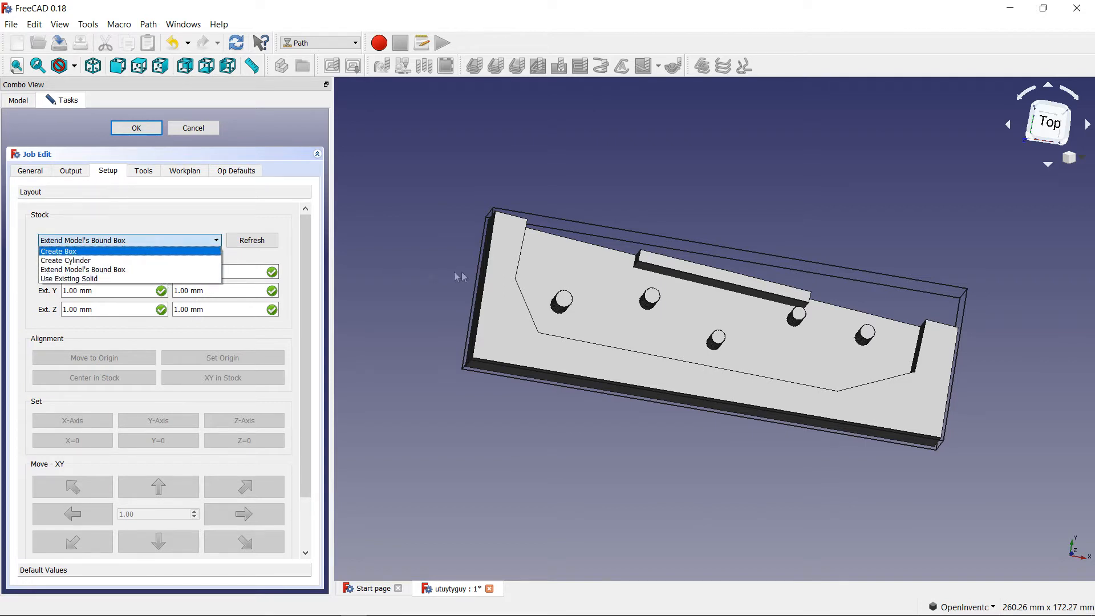
{"action": "left_click", "coordinate": [120, 254]}
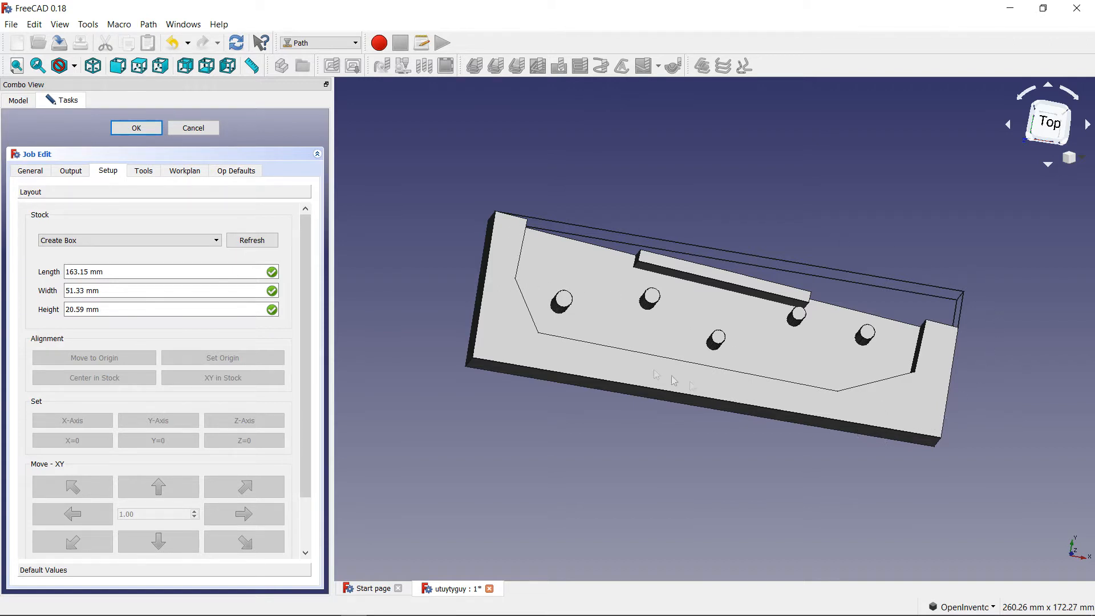
{"action": "middle_click_drag", "start_coordinate": [825, 352], "coordinate": [995, 372]}
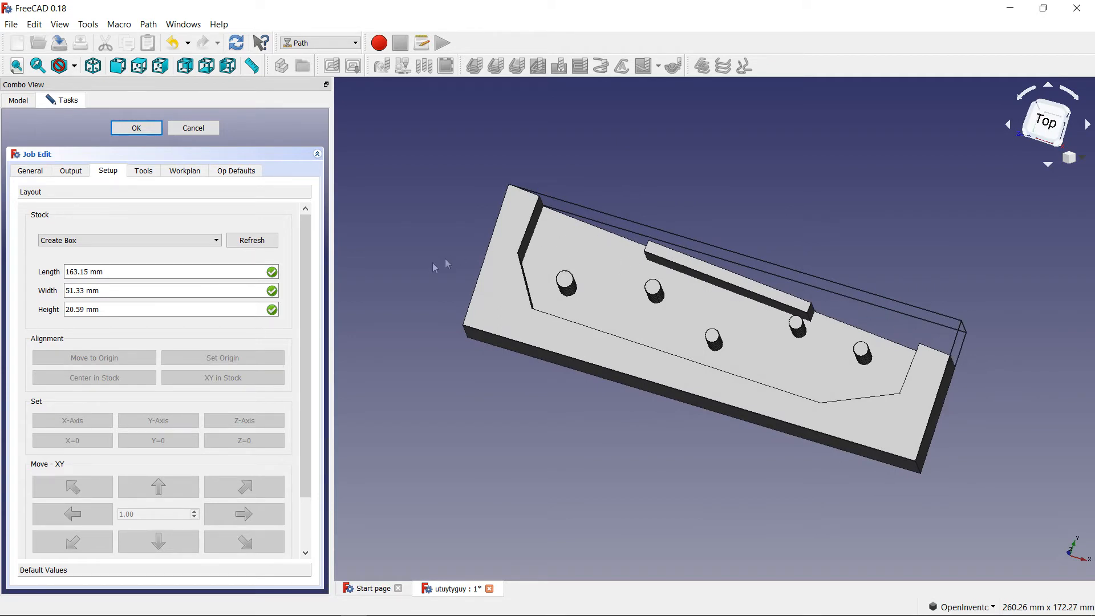
{"action": "left_click", "coordinate": [55, 242]}
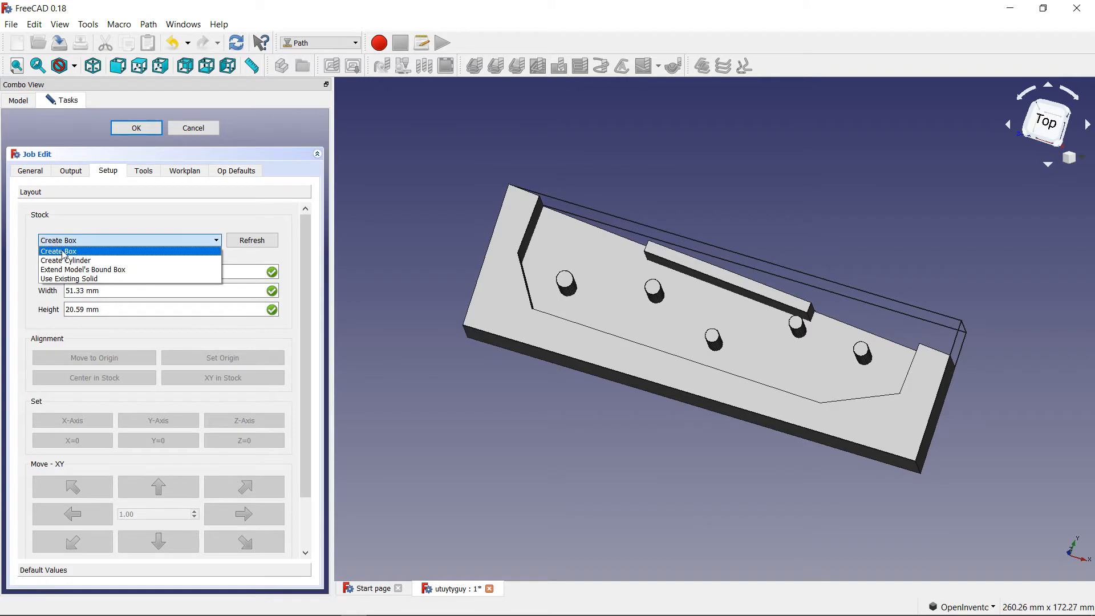
{"action": "left_click", "coordinate": [64, 253]}
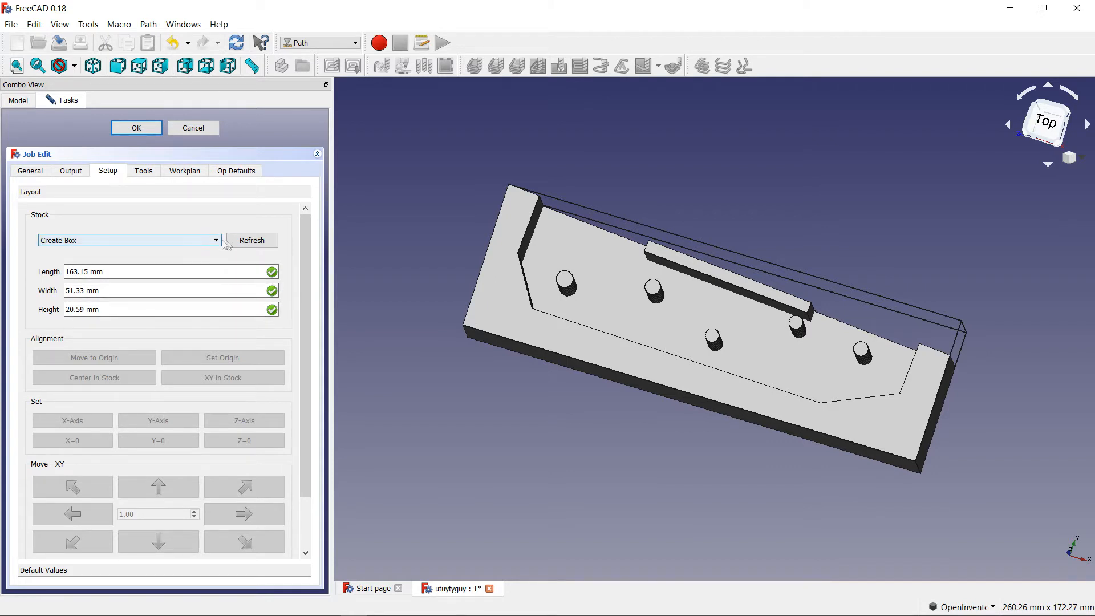
Try the Create Cylinder stock type and inspect the cylindrical stock around the frame solid from several angles.
{"action": "left_click", "coordinate": [183, 244]}
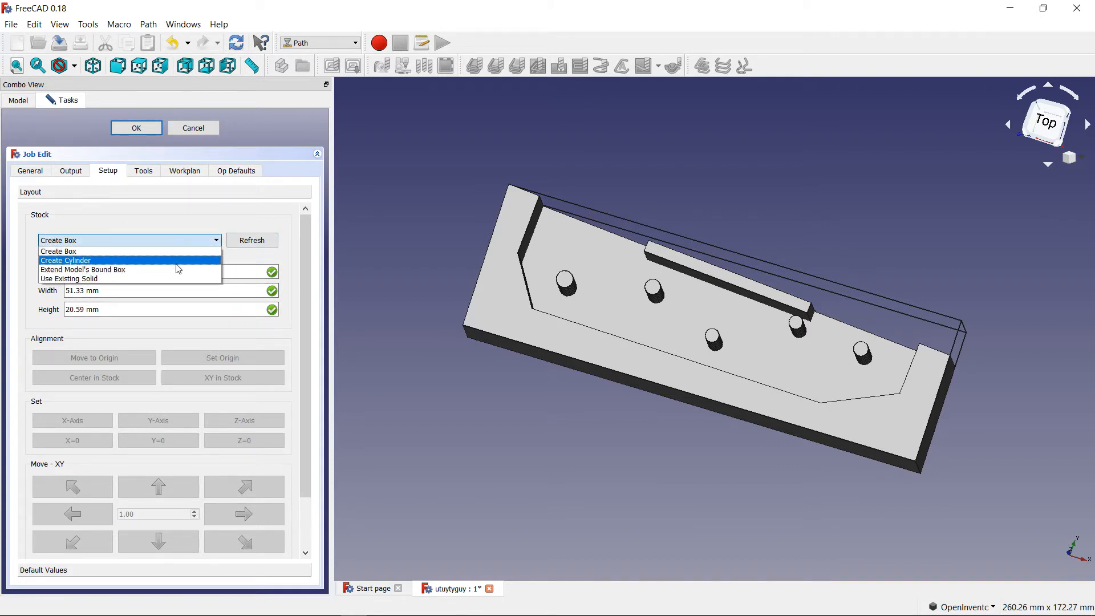
{"action": "left_click", "coordinate": [178, 261]}
{"action": "middle_click_drag", "start_coordinate": [520, 382], "coordinate": [659, 398]}
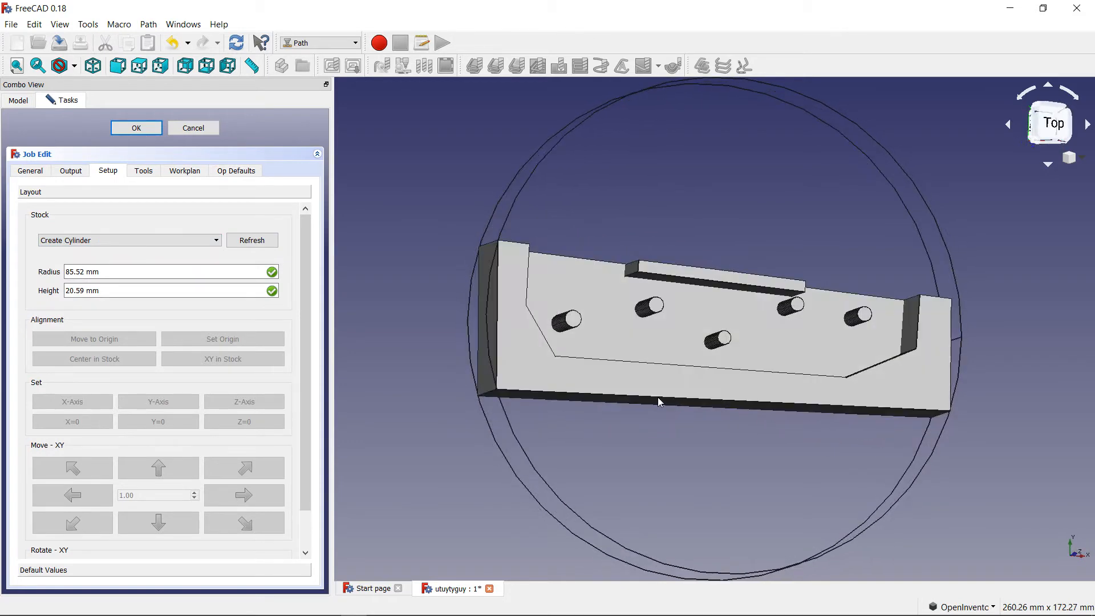
{"action": "mouse_move", "coordinate": [752, 435]}
{"action": "middle_mouse_down"}
{"action": "mouse_move", "coordinate": [682, 437]}
{"action": "mouse_move", "coordinate": [770, 443]}
{"action": "middle_mouse_up"}
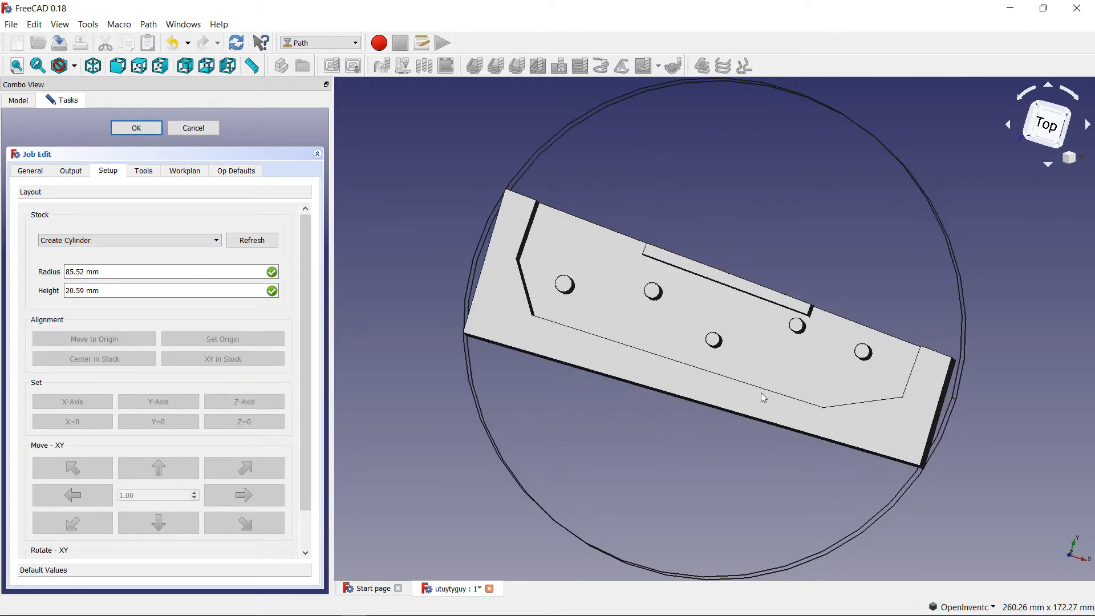
{"action": "middle_click_drag", "start_coordinate": [651, 371], "coordinate": [690, 380]}
{"action": "middle_click_drag", "start_coordinate": [970, 274], "coordinate": [459, 280]}
{"action": "middle_click_drag", "start_coordinate": [732, 429], "coordinate": [567, 367]}
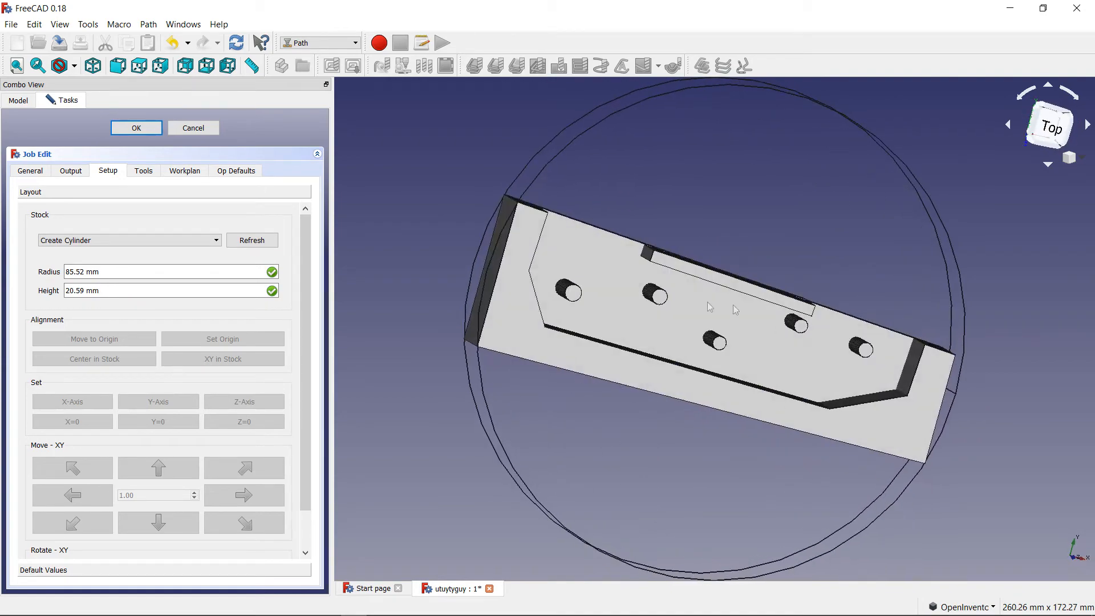
Set the job's stock type to Extend Model's Bound Box and inspect the stock margins around the frame solid.
{"action": "left_click", "coordinate": [216, 240]}
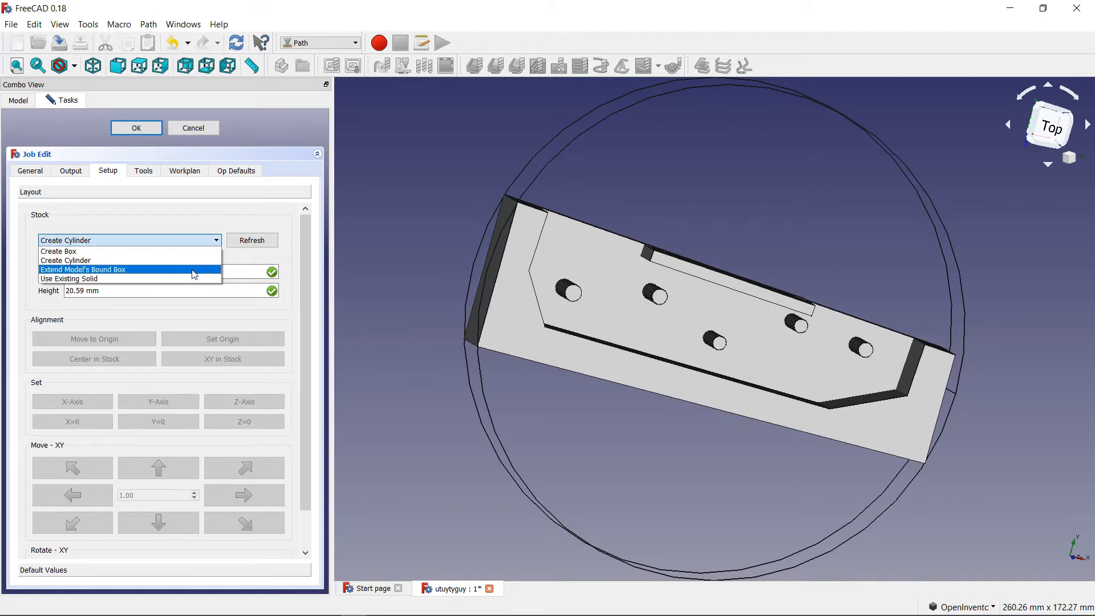
{"action": "left_click", "coordinate": [193, 270]}
{"action": "middle_click_drag", "start_coordinate": [764, 354], "coordinate": [818, 356]}
{"action": "middle_click_drag", "start_coordinate": [609, 375], "coordinate": [725, 379]}
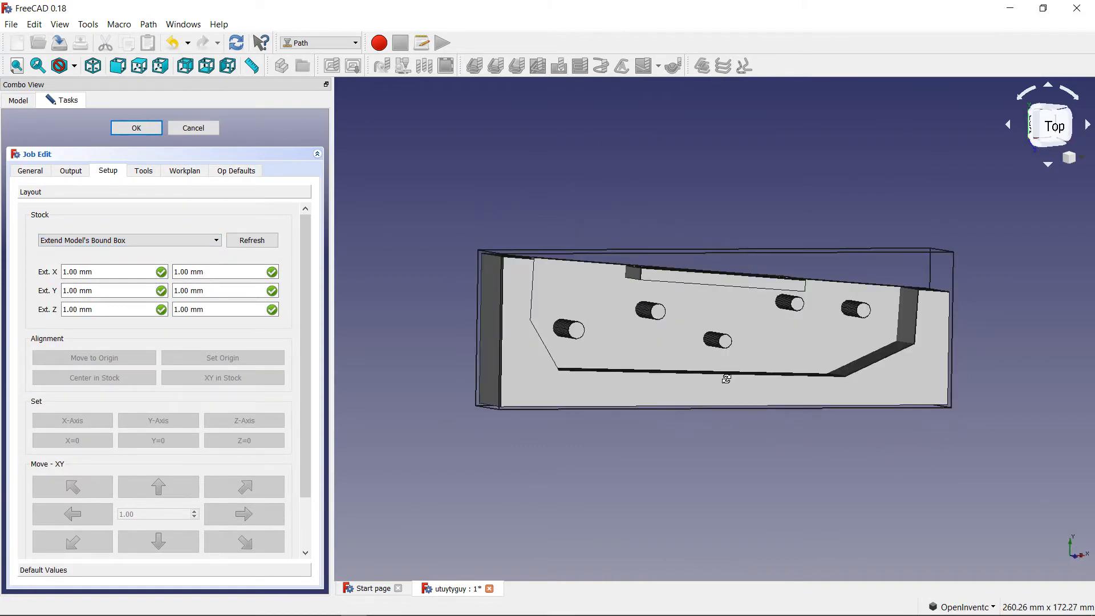
{"action": "middle_click_drag", "start_coordinate": [726, 378], "coordinate": [697, 374]}
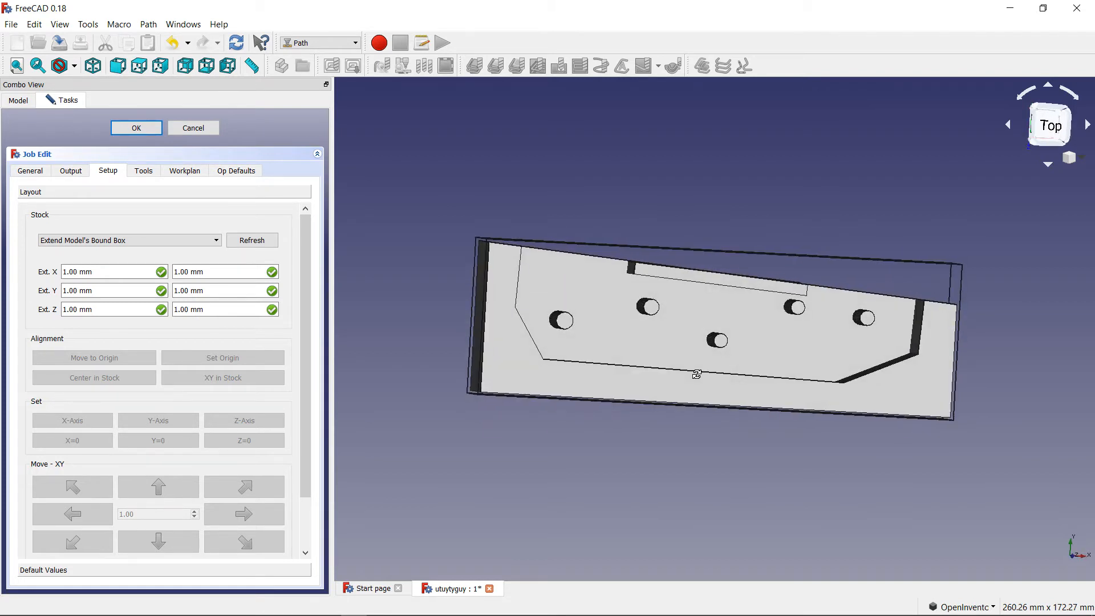
{"action": "middle_click_drag", "start_coordinate": [697, 375], "coordinate": [655, 374]}
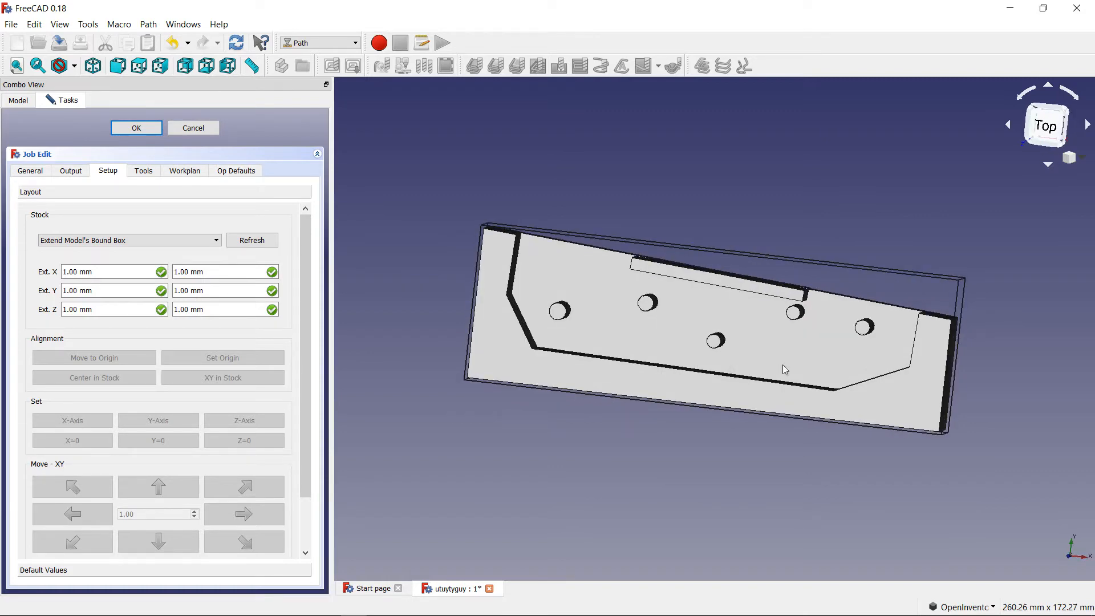
{"action": "middle_click_drag", "start_coordinate": [588, 347], "coordinate": [638, 321]}
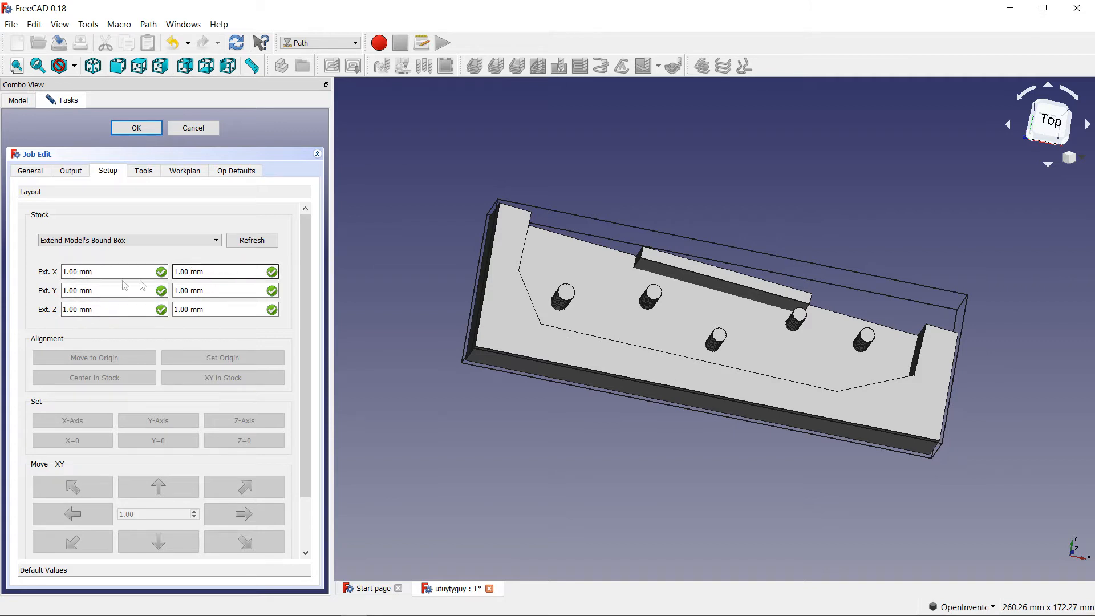
Try a 4 mm stock extension in X, restore it to 1 mm, and refresh the stock.
{"action": "scroll", "coordinate": [76, 272], "scroll_direction": "up", "scroll_amount": 1}
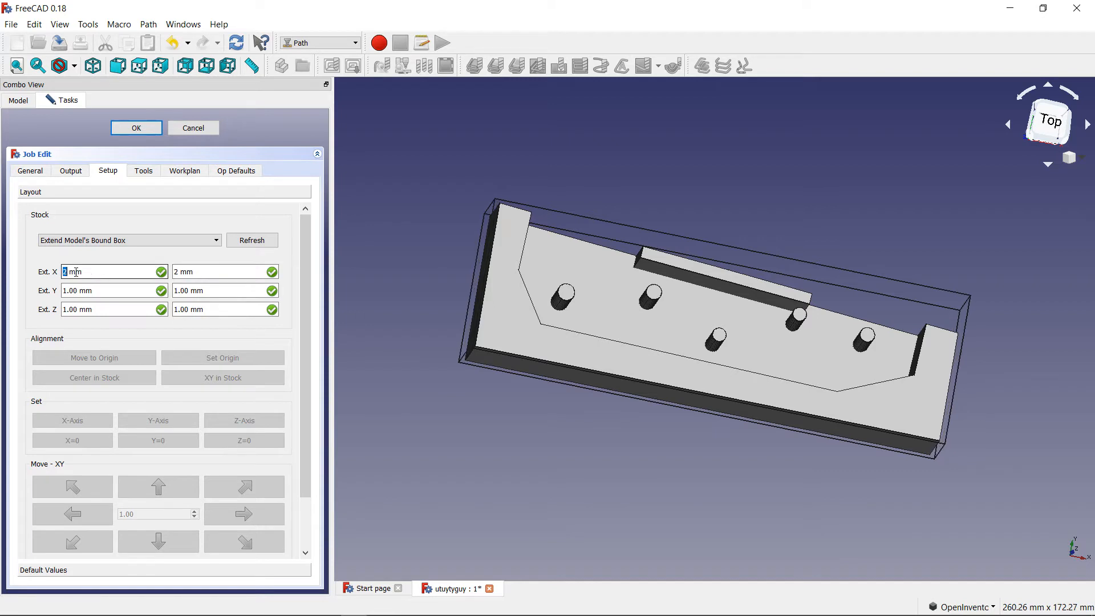
{"action": "scroll", "coordinate": [76, 272], "scroll_direction": "down", "scroll_amount": 1}
{"action": "scroll", "coordinate": [76, 272], "scroll_direction": "up", "scroll_amount": 3}
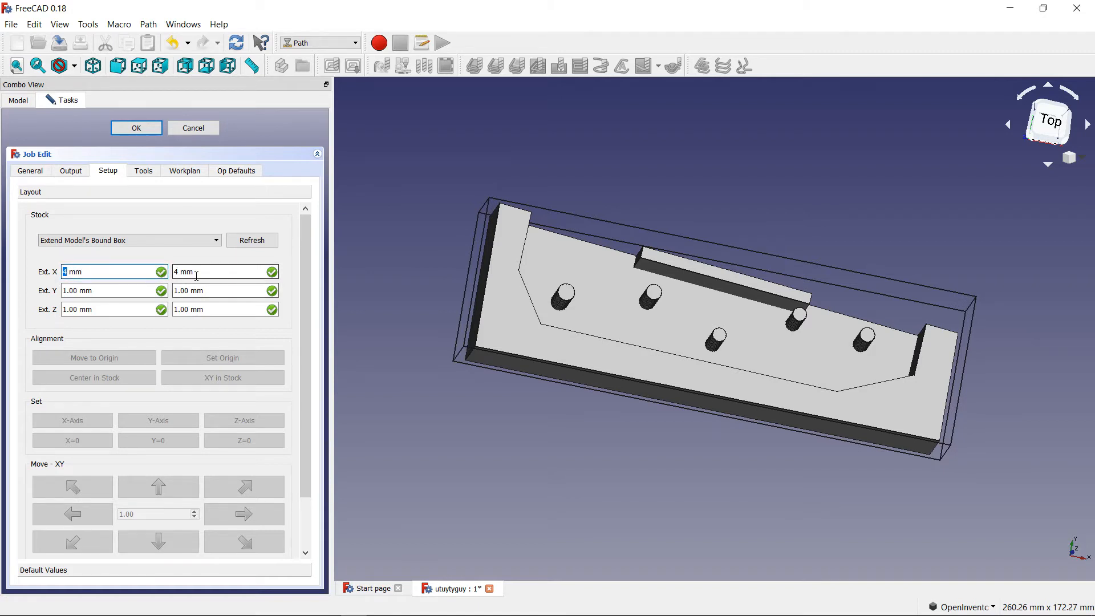
{"action": "scroll", "coordinate": [89, 271], "scroll_direction": "down", "scroll_amount": 1}
{"action": "scroll", "coordinate": [89, 272], "scroll_direction": "down", "scroll_amount": 2}
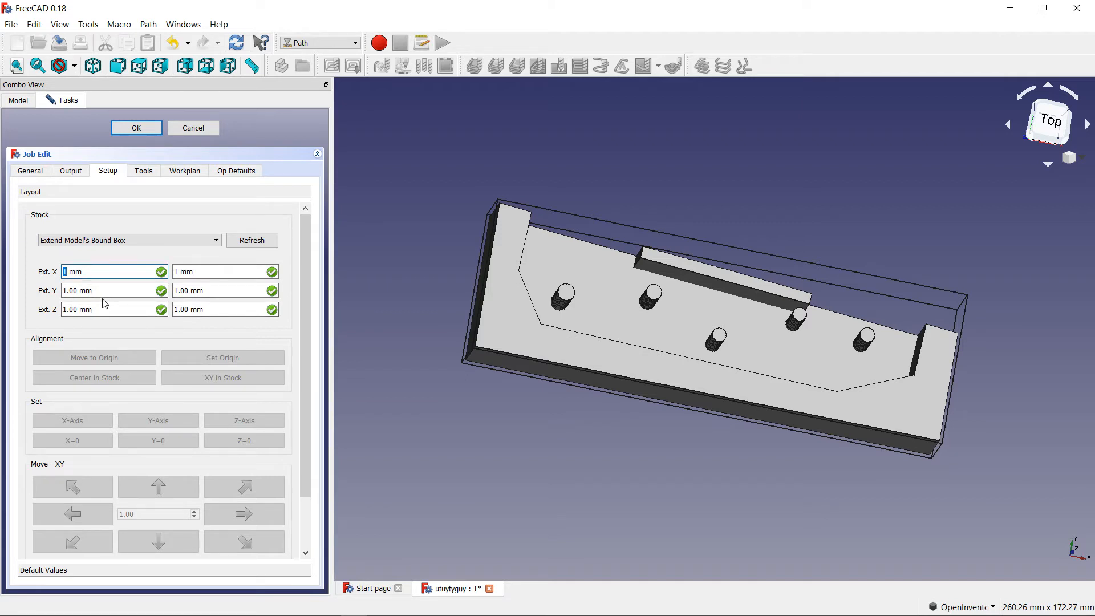
{"action": "left_click", "coordinate": [252, 240]}
{"action": "left_click", "coordinate": [242, 240]}
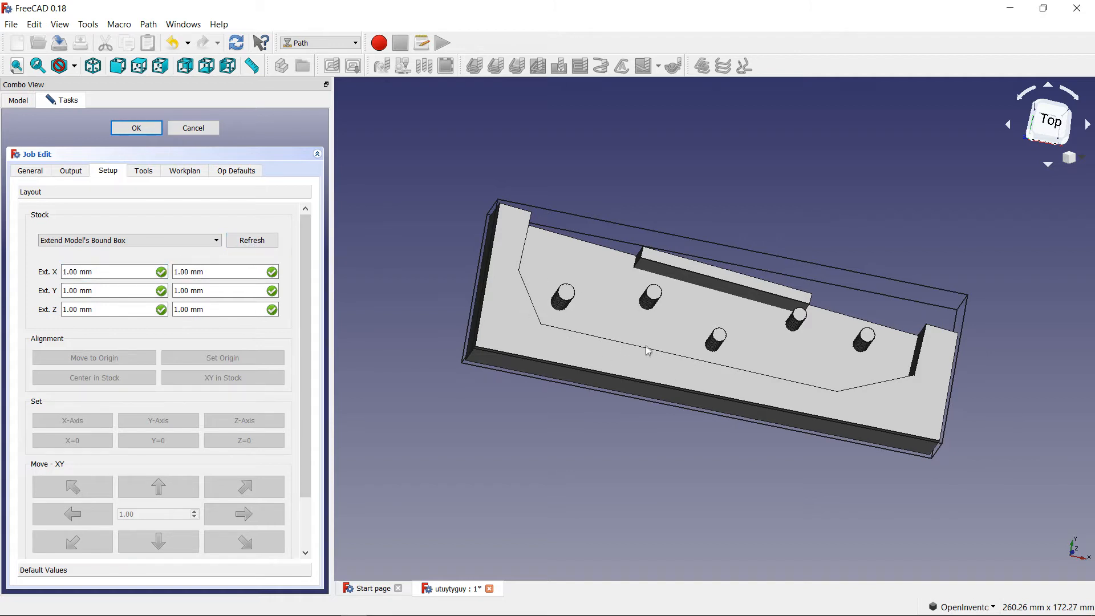
{"action": "left_click_drag", "start_coordinate": [630, 335], "coordinate": [622, 254]}
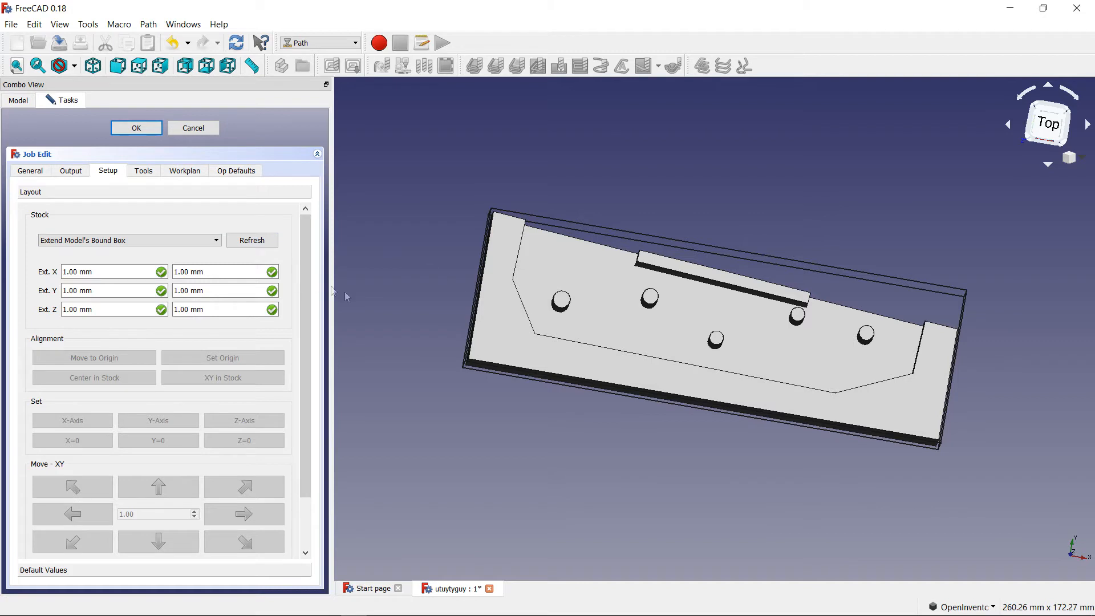
Switch the 3D view's navigation style to CAD.
{"action": "scroll", "coordinate": [297, 340], "scroll_direction": "down", "scroll_amount": 2}
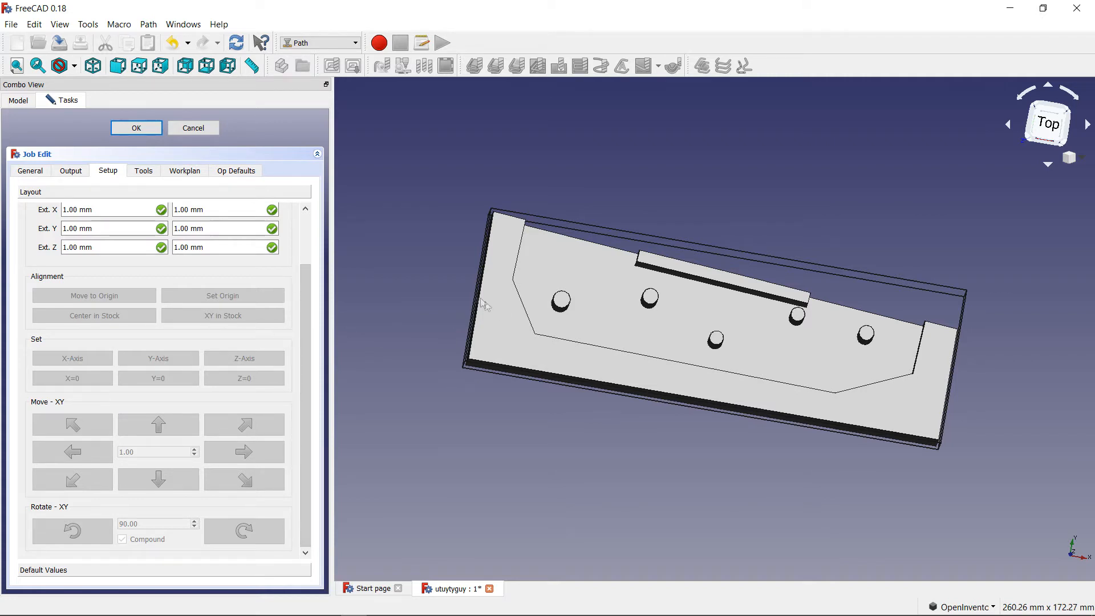
{"action": "left_click", "coordinate": [978, 608]}
{"action": "left_click", "coordinate": [967, 495]}
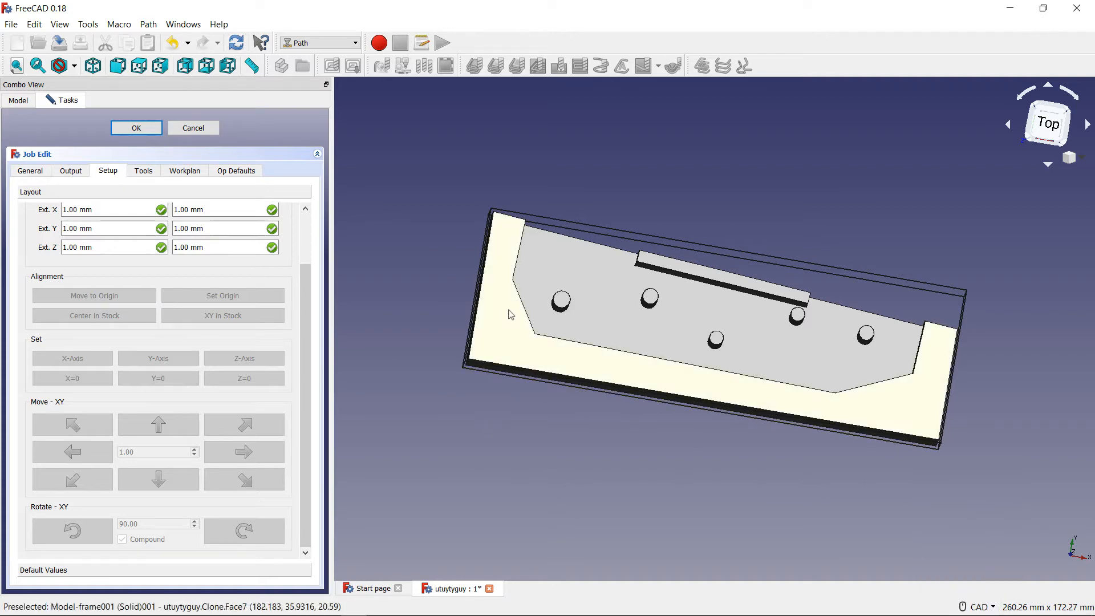
Select the front edge of the frame's upper face, and instead pick the vertex at its lower-left corner.
{"action": "scroll", "coordinate": [516, 362], "scroll_direction": "up", "scroll_amount": 4}
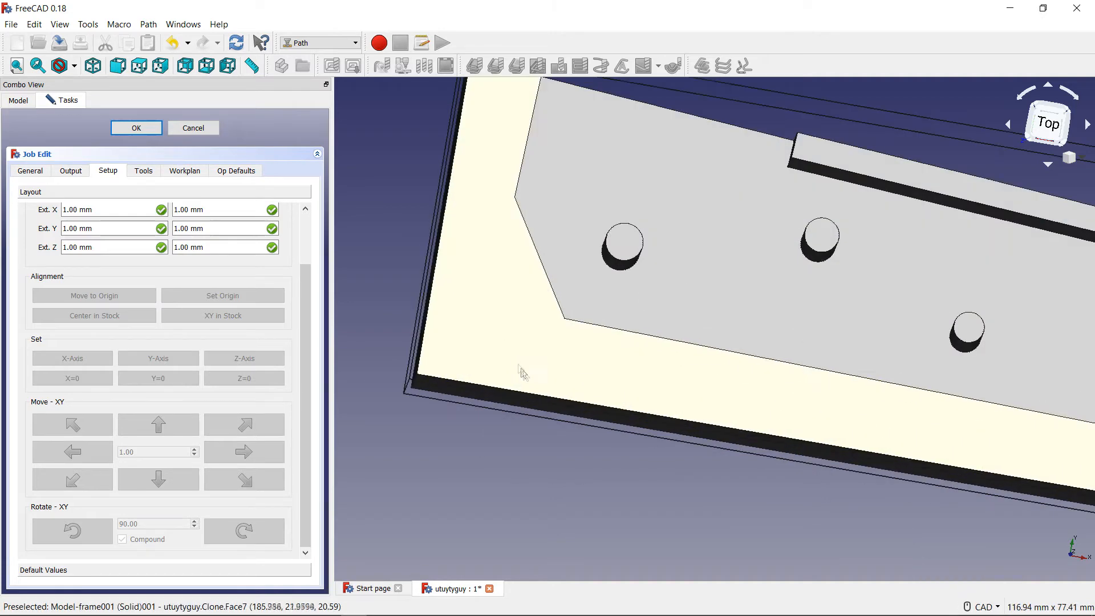
{"action": "scroll", "coordinate": [711, 428], "scroll_direction": "down", "scroll_amount": 5}
{"action": "scroll", "coordinate": [797, 436], "scroll_direction": "up", "scroll_amount": 3}
{"action": "scroll", "coordinate": [622, 412], "scroll_direction": "down", "scroll_amount": 3}
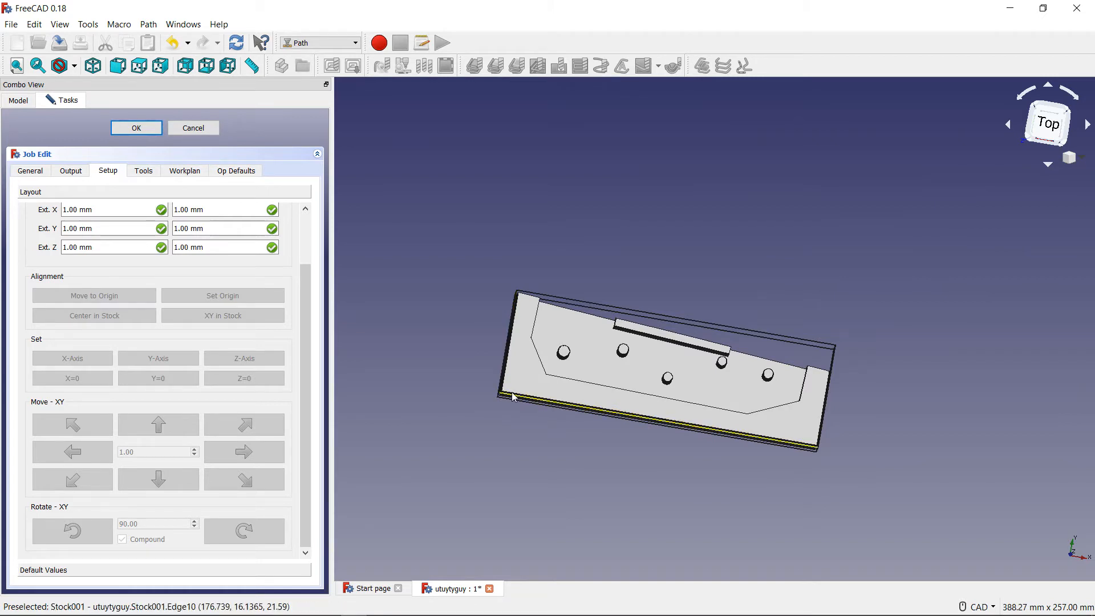
{"action": "left_click", "coordinate": [539, 401]}
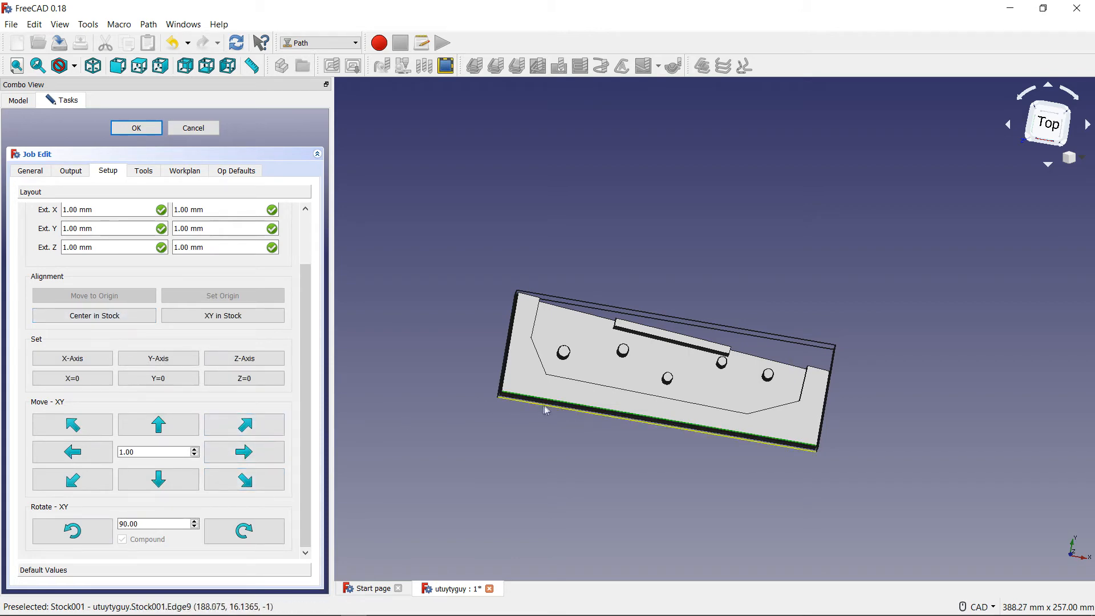
{"action": "scroll", "coordinate": [539, 400], "scroll_direction": "up", "scroll_amount": 5}
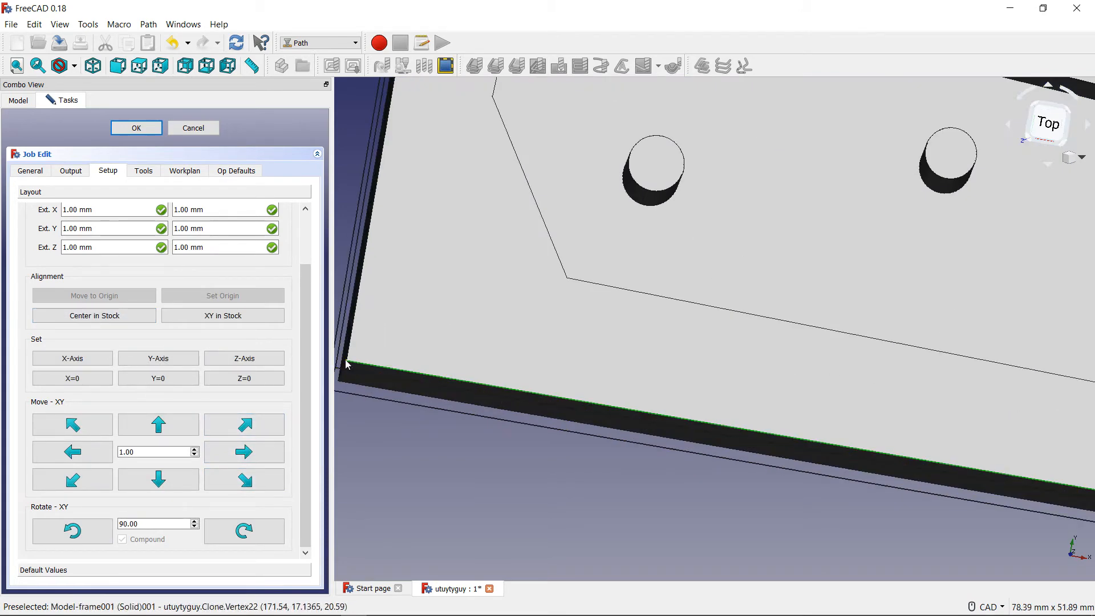
{"action": "left_click", "coordinate": [347, 363]}
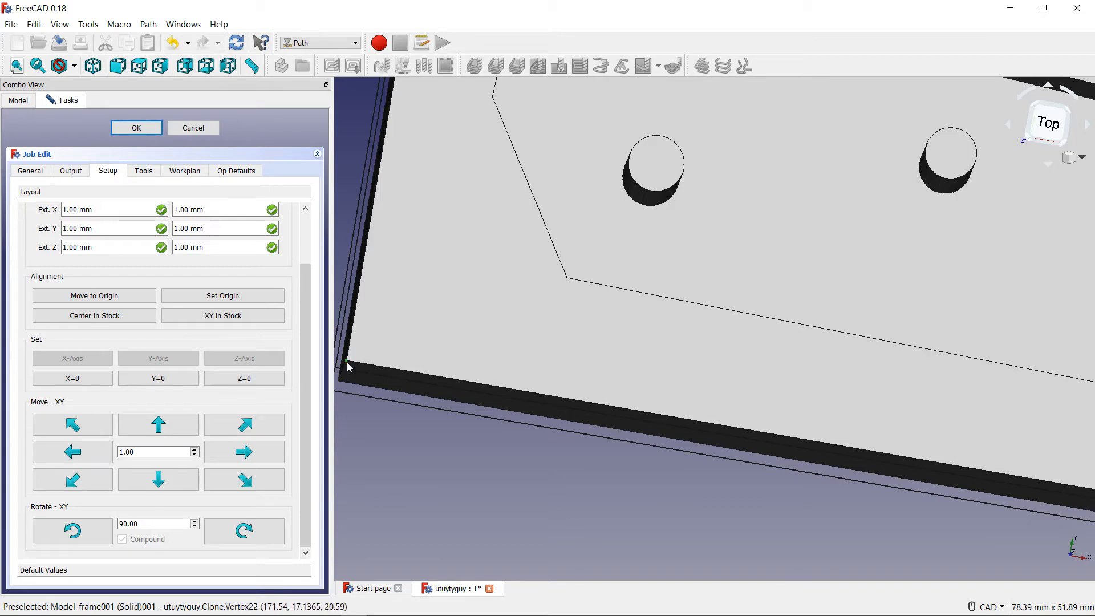
Set the second Z stock extension to -3 mm and view the frame's position relative to the origin.
{"action": "scroll", "coordinate": [346, 361], "scroll_direction": "down", "scroll_amount": 8}
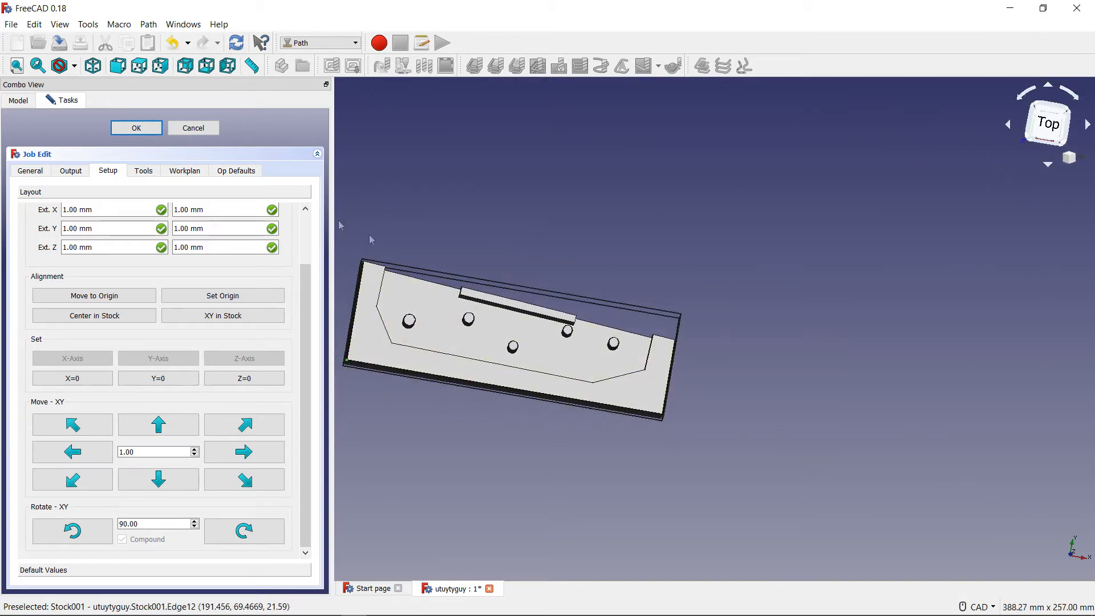
{"action": "scroll", "coordinate": [682, 317], "scroll_direction": "up", "scroll_amount": 2}
{"action": "scroll", "coordinate": [213, 249], "scroll_direction": "down", "scroll_amount": 4}
{"action": "scroll", "coordinate": [375, 351], "scroll_direction": "down", "scroll_amount": 6}
{"action": "scroll", "coordinate": [399, 342], "scroll_direction": "down", "scroll_amount": 2}
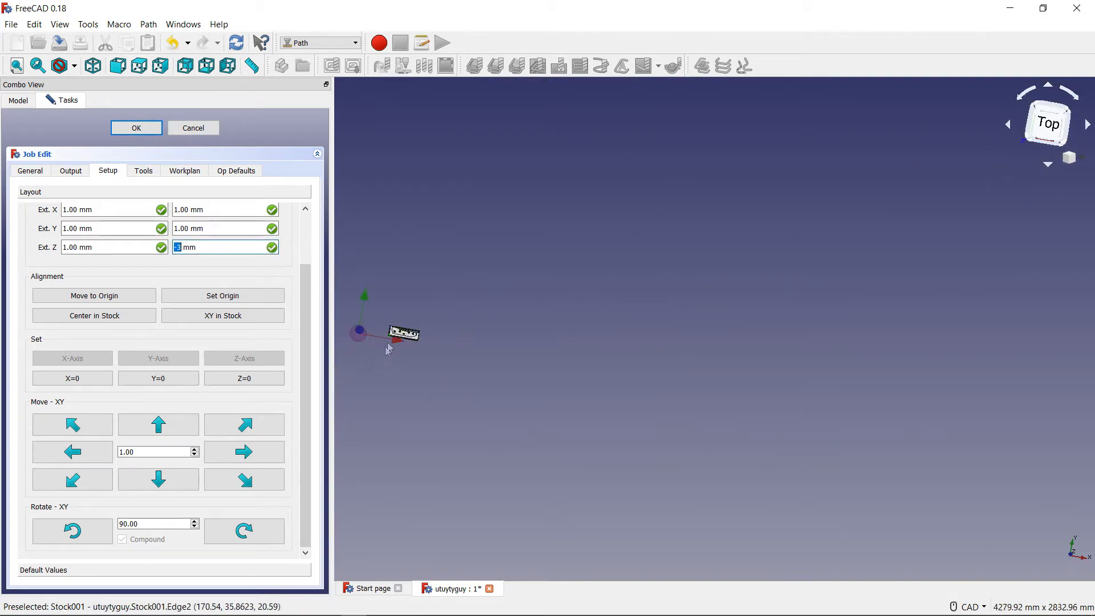
{"action": "scroll", "coordinate": [393, 347], "scroll_direction": "up", "scroll_amount": 10}
{"action": "scroll", "coordinate": [422, 316], "scroll_direction": "down", "scroll_amount": 8}
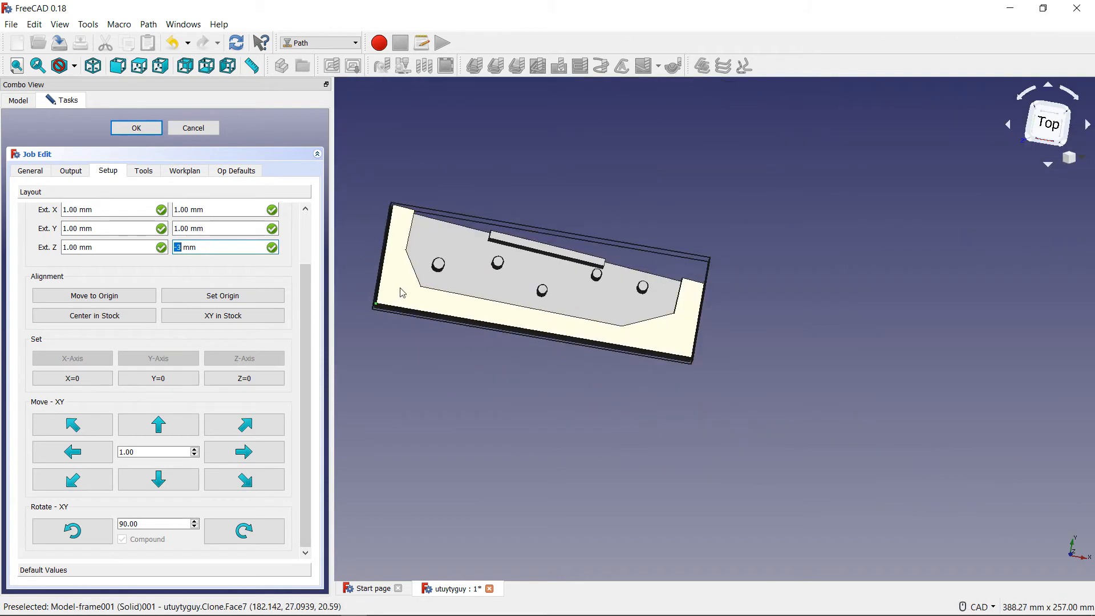
Select the vertex at the upper-left corner of the frame as an alternative alignment point.
{"action": "scroll", "coordinate": [361, 259], "scroll_direction": "up", "scroll_amount": 5}
{"action": "scroll", "coordinate": [406, 163], "scroll_direction": "up", "scroll_amount": 4}
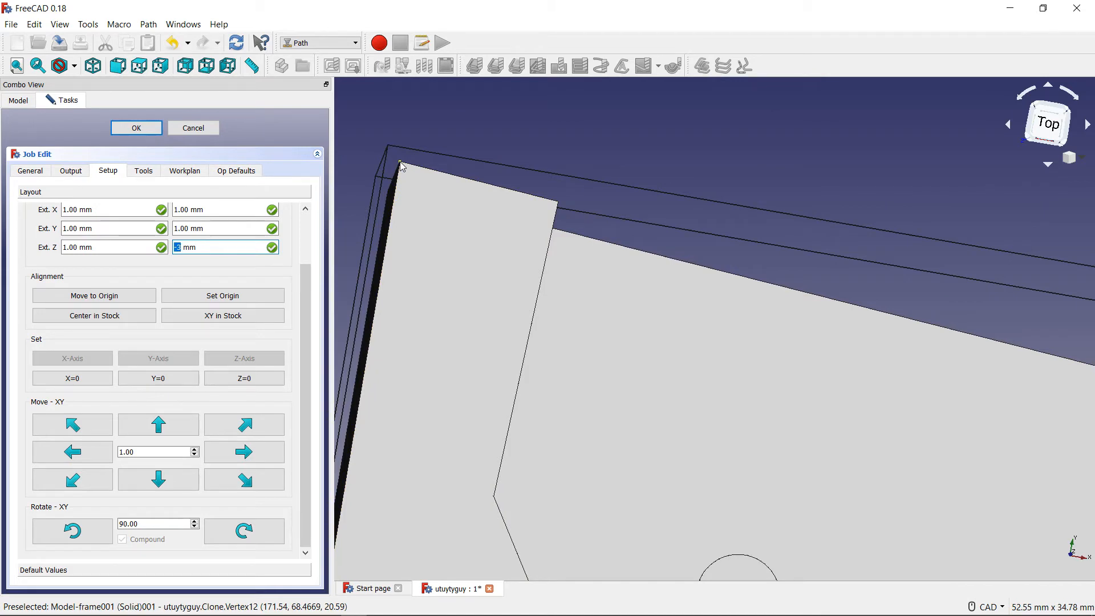
{"action": "left_click", "coordinate": [400, 164]}
{"action": "scroll", "coordinate": [402, 166], "scroll_direction": "down", "scroll_amount": 5}
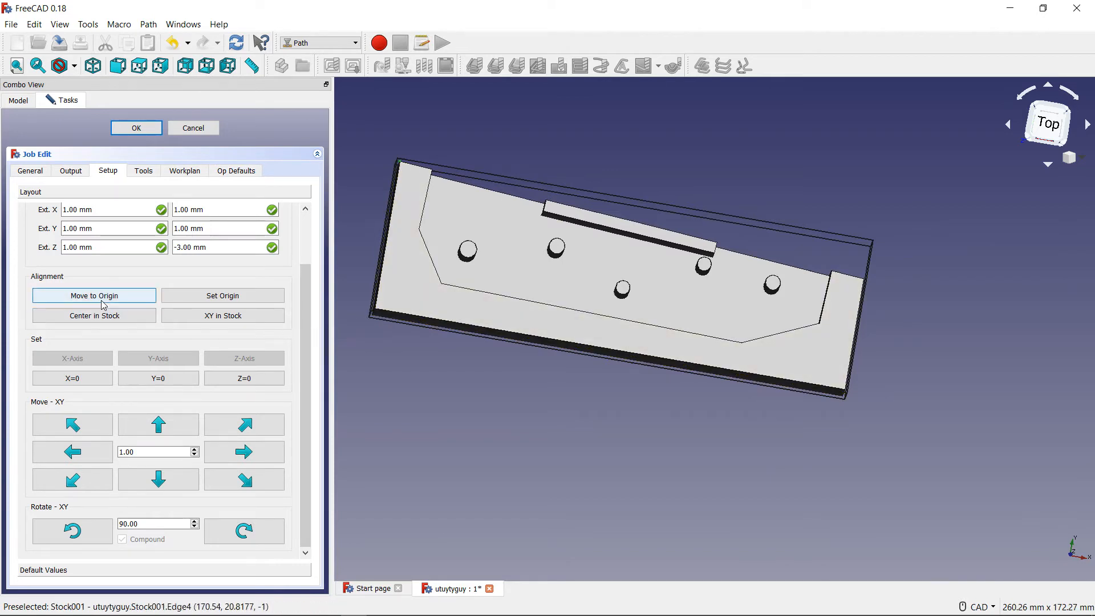
Set the job origin at the vertex on the lower-left corner of the frame's upper face.
{"action": "scroll", "coordinate": [363, 329], "scroll_direction": "up", "scroll_amount": 10}
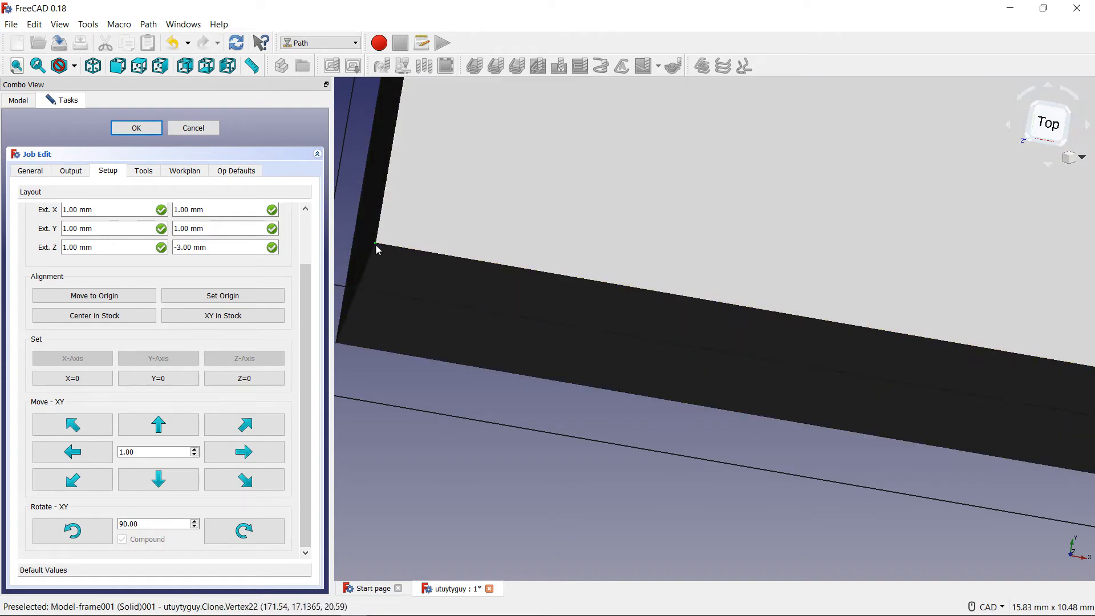
{"action": "scroll", "coordinate": [378, 247], "scroll_direction": "down", "scroll_amount": 10}
{"action": "scroll", "coordinate": [377, 248], "scroll_direction": "down", "scroll_amount": 10}
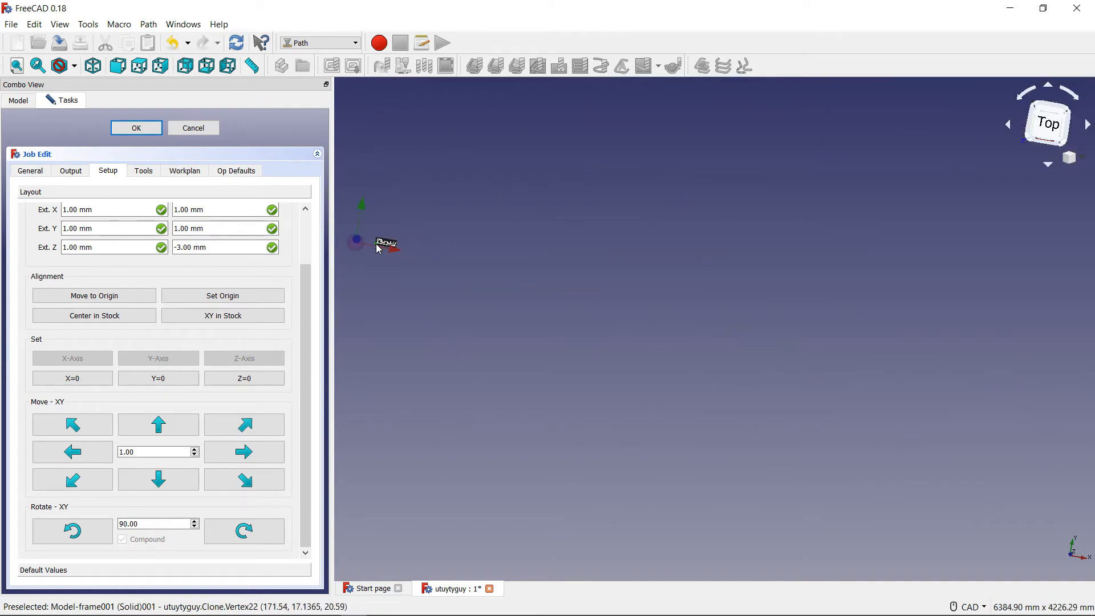
{"action": "scroll", "coordinate": [348, 233], "scroll_direction": "up", "scroll_amount": 8}
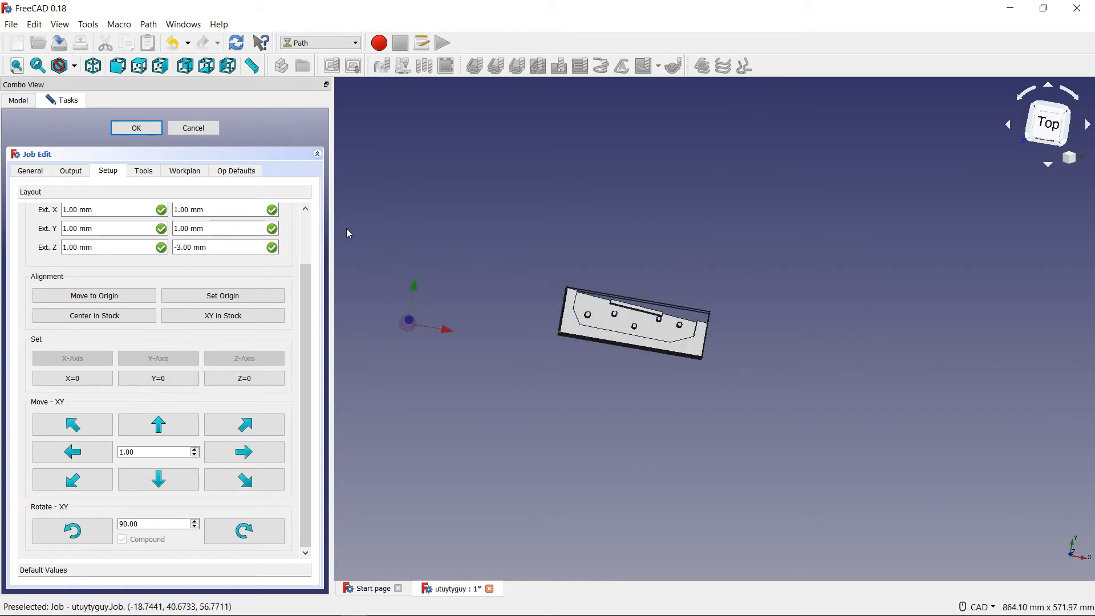
{"action": "scroll", "coordinate": [655, 435], "scroll_direction": "up", "scroll_amount": 2}
{"action": "scroll", "coordinate": [627, 411], "scroll_direction": "down", "scroll_amount": 2}
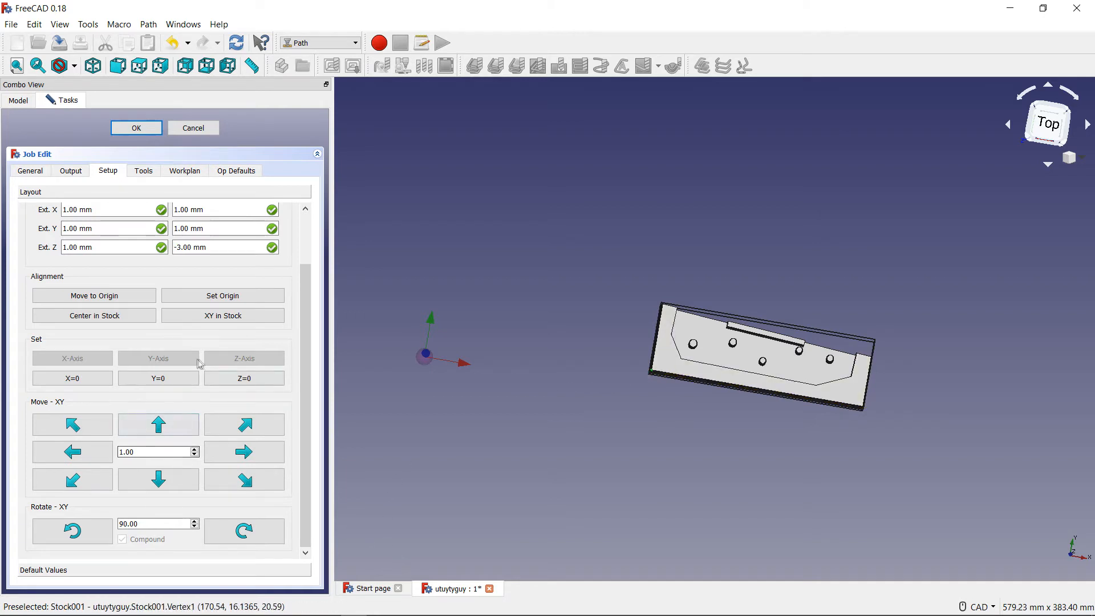
{"action": "left_click", "coordinate": [182, 297]}
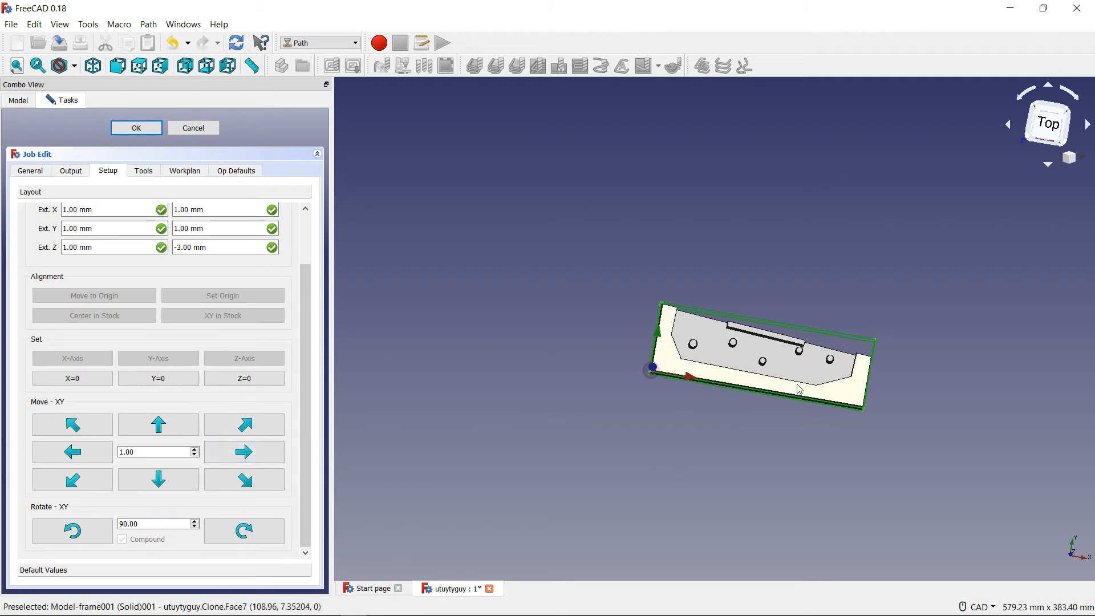
Examine the origin's placement on the frame and stock from the front view, with the selection cleared.
{"action": "scroll", "coordinate": [781, 362], "scroll_direction": "down", "scroll_amount": 3}
{"action": "scroll", "coordinate": [826, 359], "scroll_direction": "up", "scroll_amount": 5}
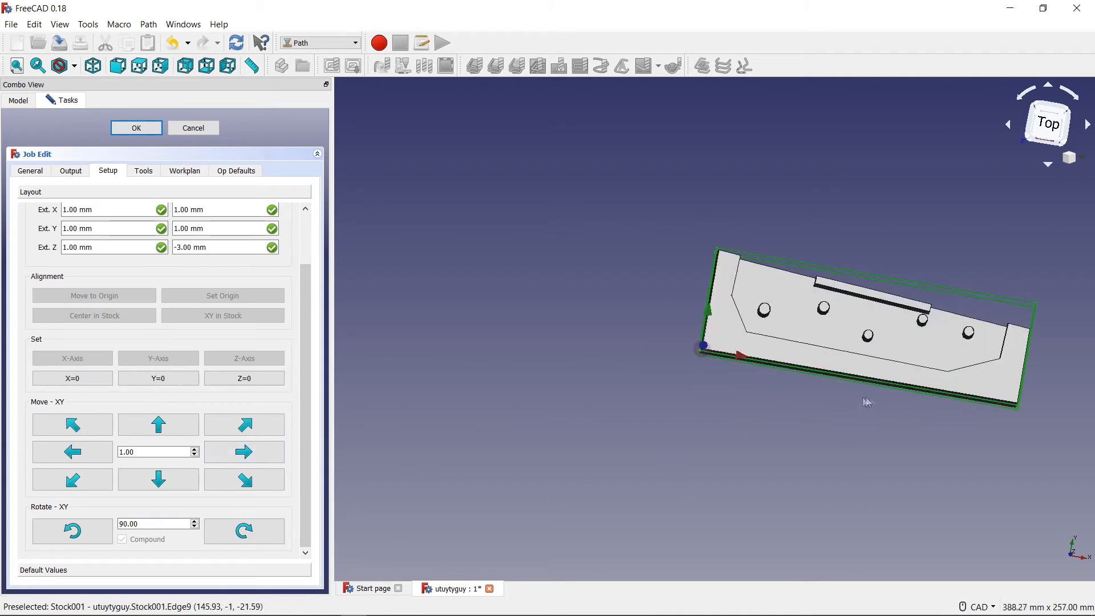
{"action": "left_click", "coordinate": [1048, 166]}
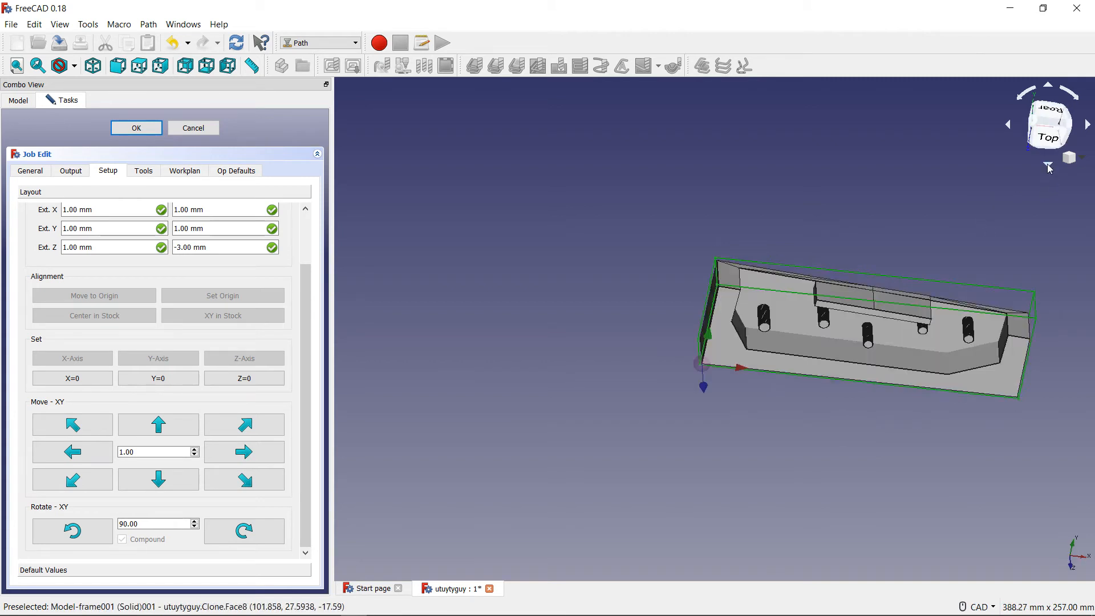
{"action": "left_click", "coordinate": [1048, 89]}
{"action": "left_click", "coordinate": [1047, 88]}
{"action": "left_click", "coordinate": [1048, 88]}
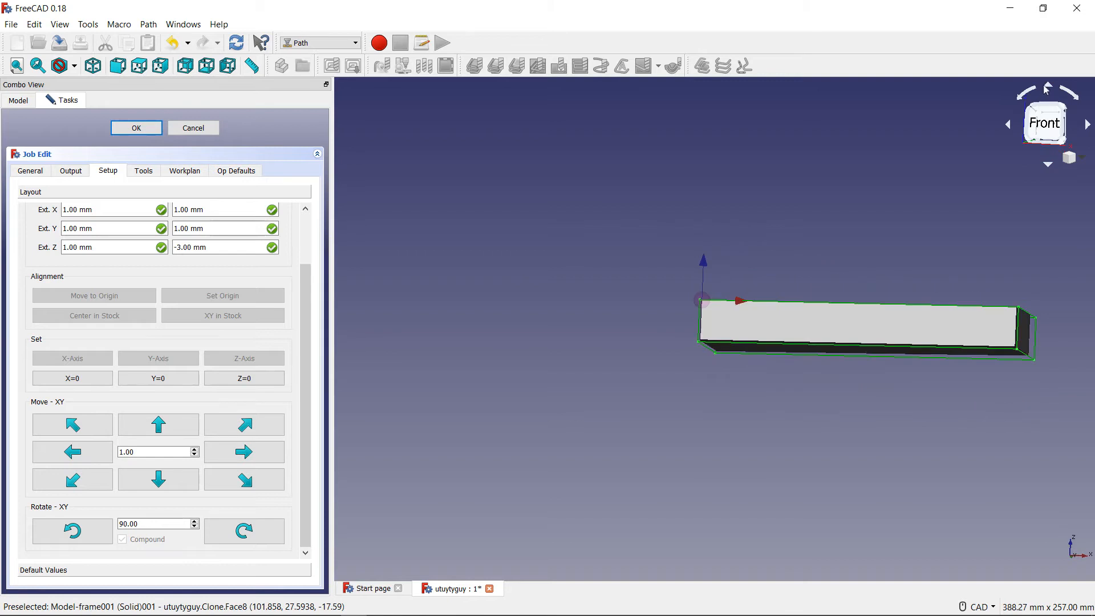
{"action": "left_click", "coordinate": [543, 389]}
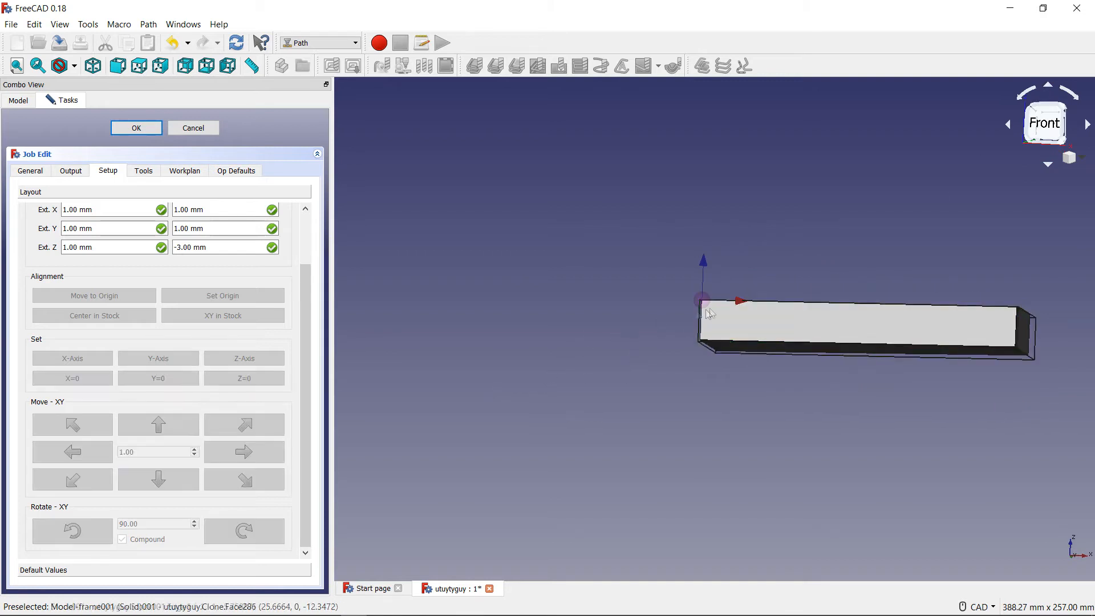
{"action": "scroll", "coordinate": [699, 311], "scroll_direction": "up", "scroll_amount": 5}
{"action": "scroll", "coordinate": [700, 312], "scroll_direction": "down", "scroll_amount": 4}
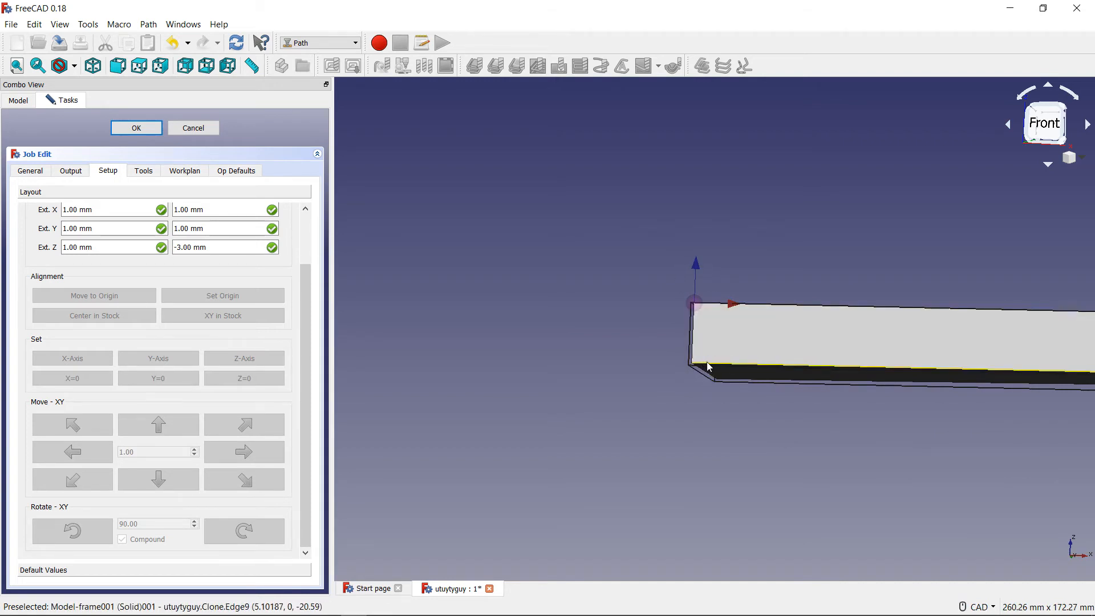
Try Z=0 on the frame's lower front edge, and return Z=0 to its upper front edge.
{"action": "left_click", "coordinate": [708, 368]}
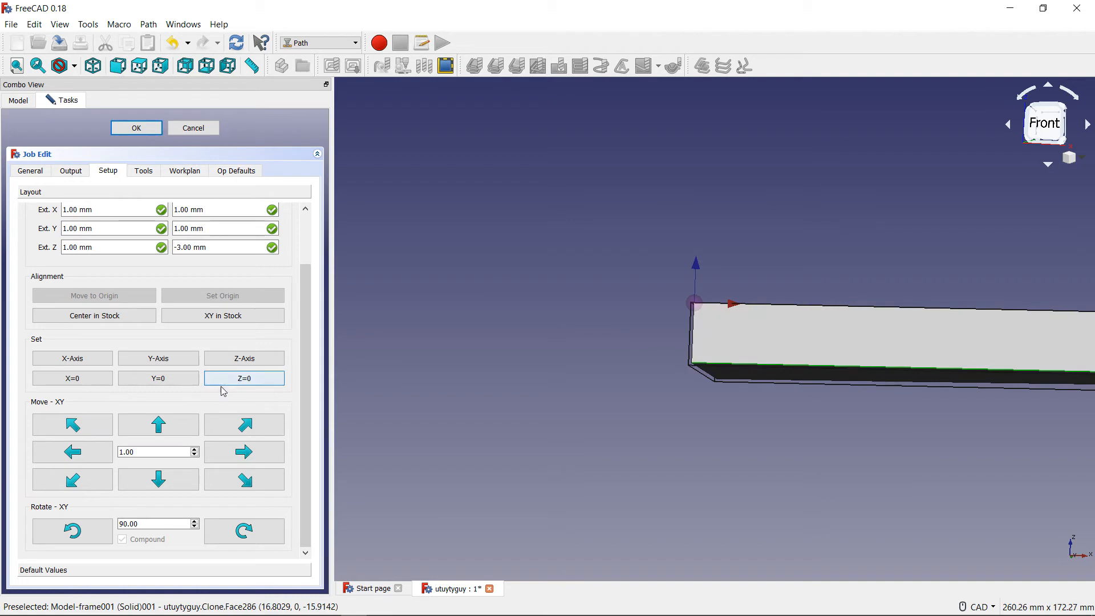
{"action": "left_click", "coordinate": [242, 384]}
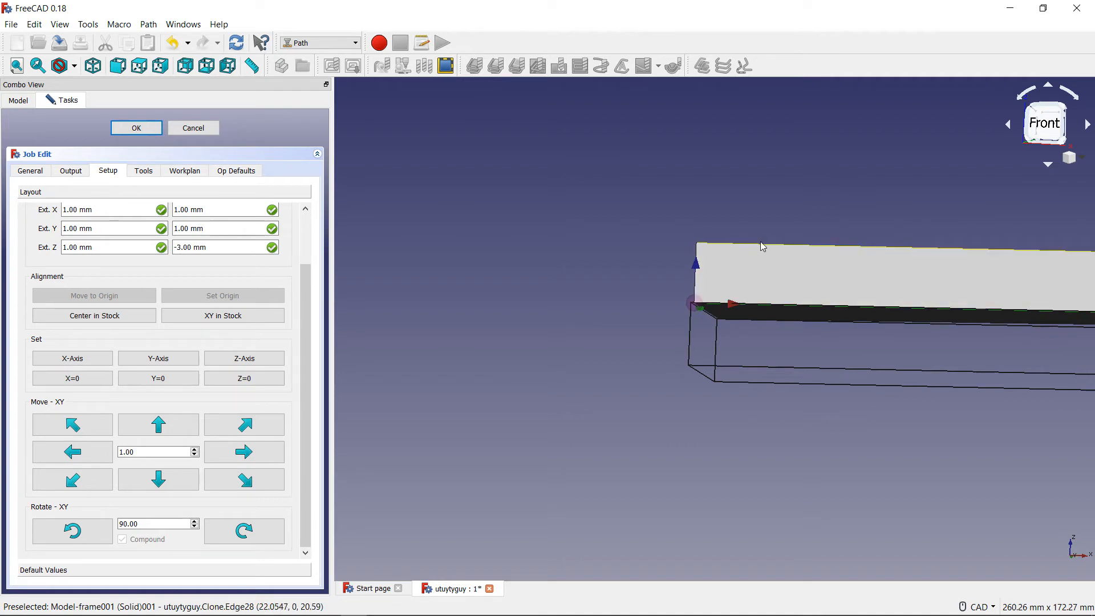
{"action": "left_click", "coordinate": [794, 246]}
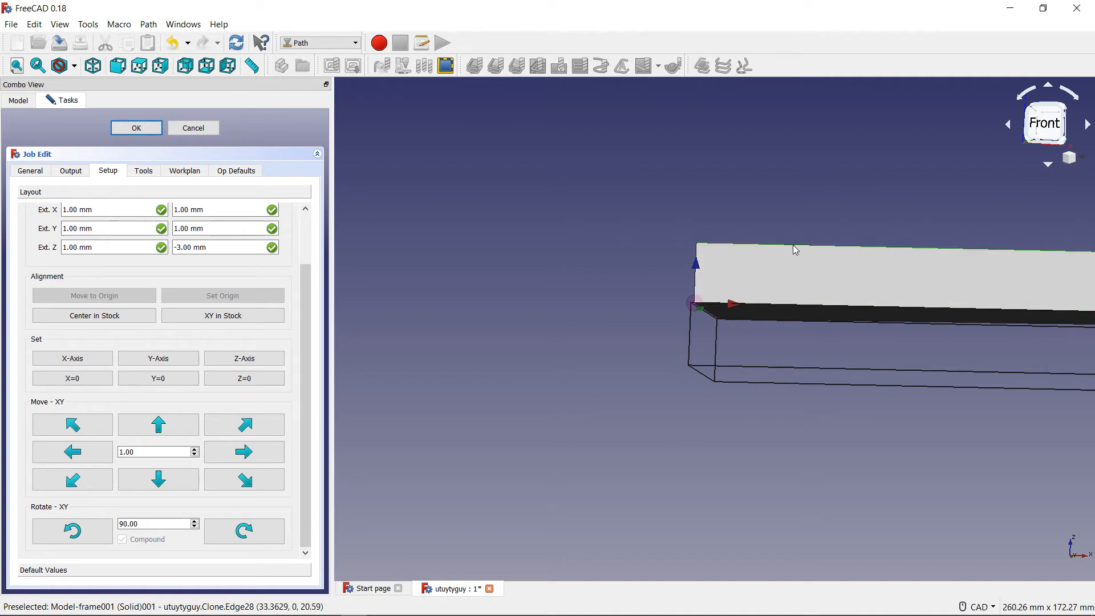
{"action": "left_click", "coordinate": [269, 379]}
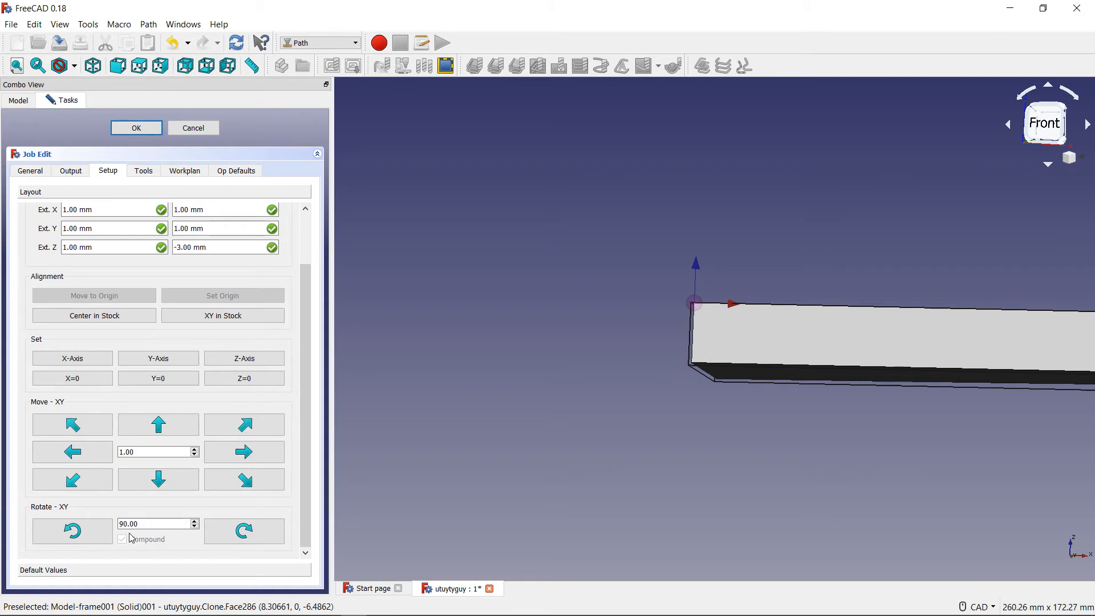
Try 90° XY rotations of the frame in both directions and return it to its starting orientation.
{"action": "left_click", "coordinate": [91, 540]}
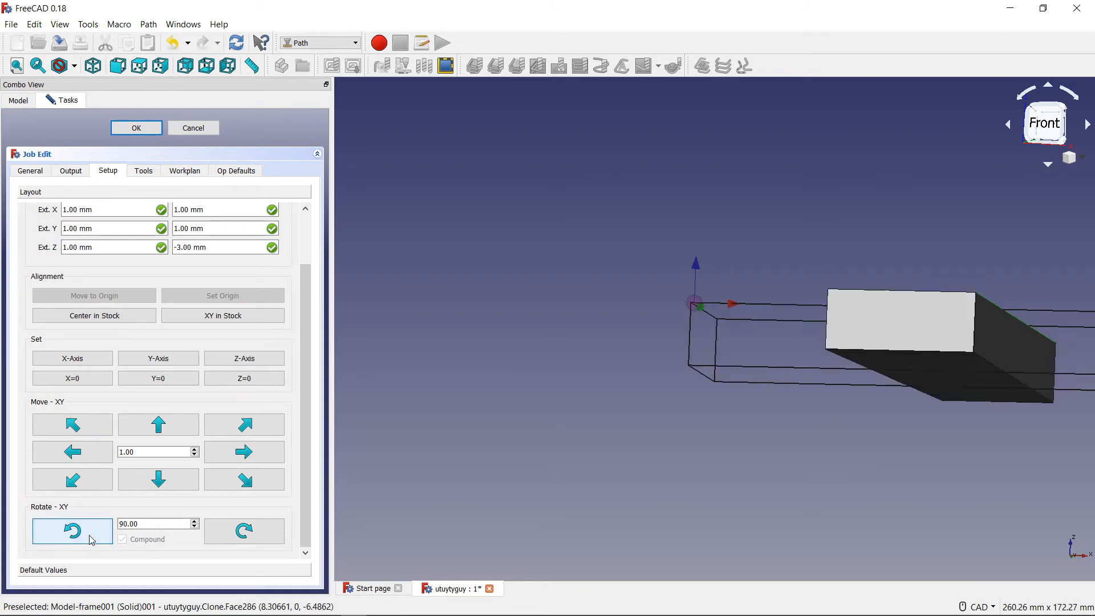
{"action": "left_click", "coordinate": [250, 542]}
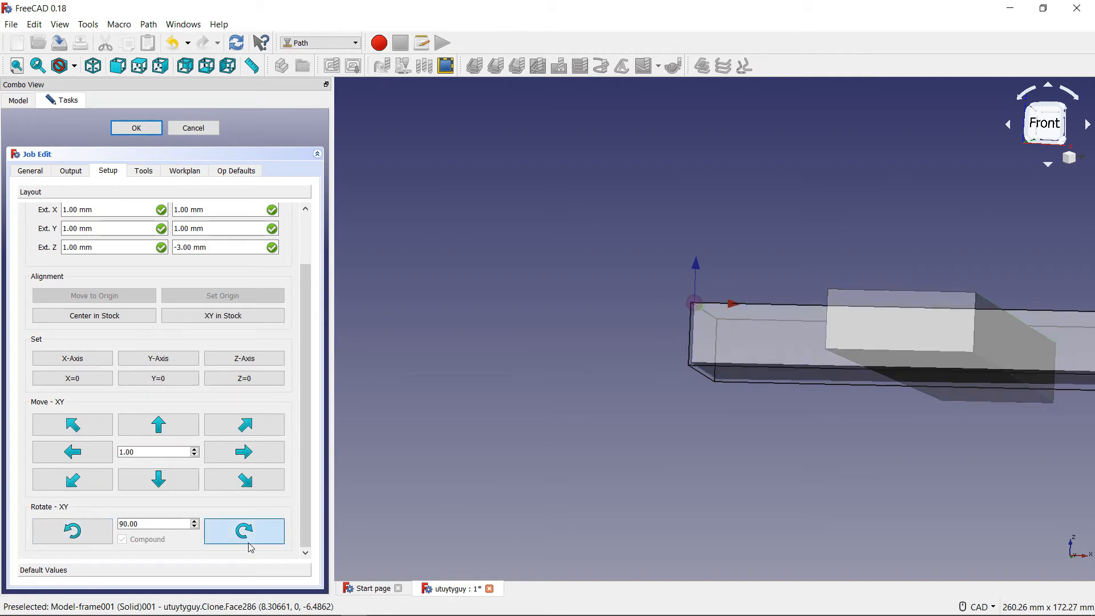
{"action": "left_click", "coordinate": [251, 543]}
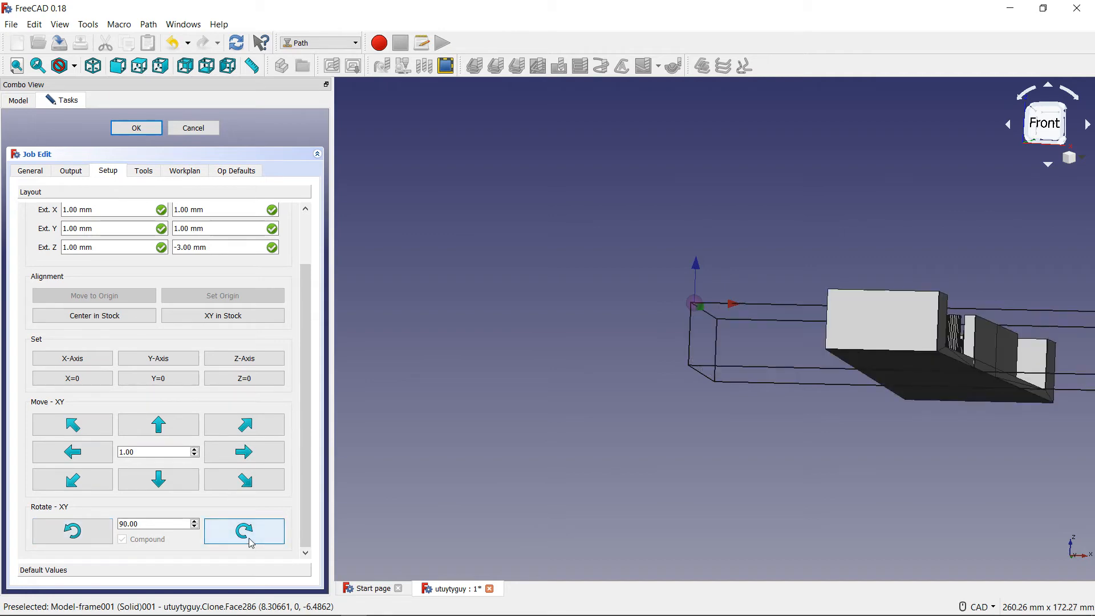
{"action": "left_click", "coordinate": [75, 538]}
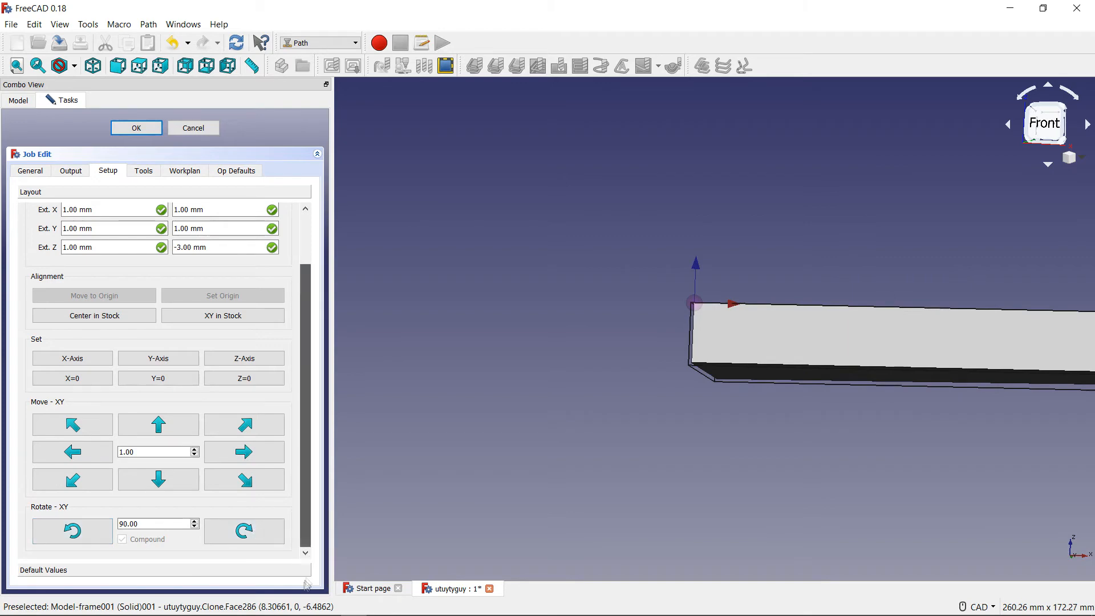
Review the job setup's default depth and height values.
{"action": "left_click", "coordinate": [49, 572]}
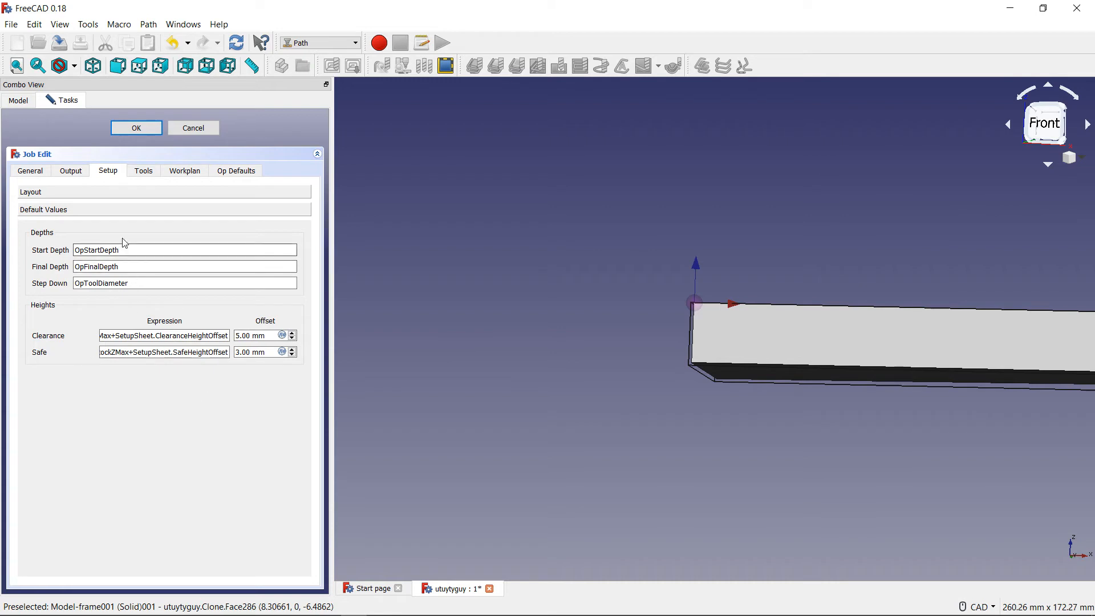
{"action": "left_click", "coordinate": [111, 200]}
Create tool controllers for library tools 4 (m2al end mill), 5 (hq master) and 6 (Default tool), and remove the job's original tool 1.
{"action": "left_click", "coordinate": [142, 172]}
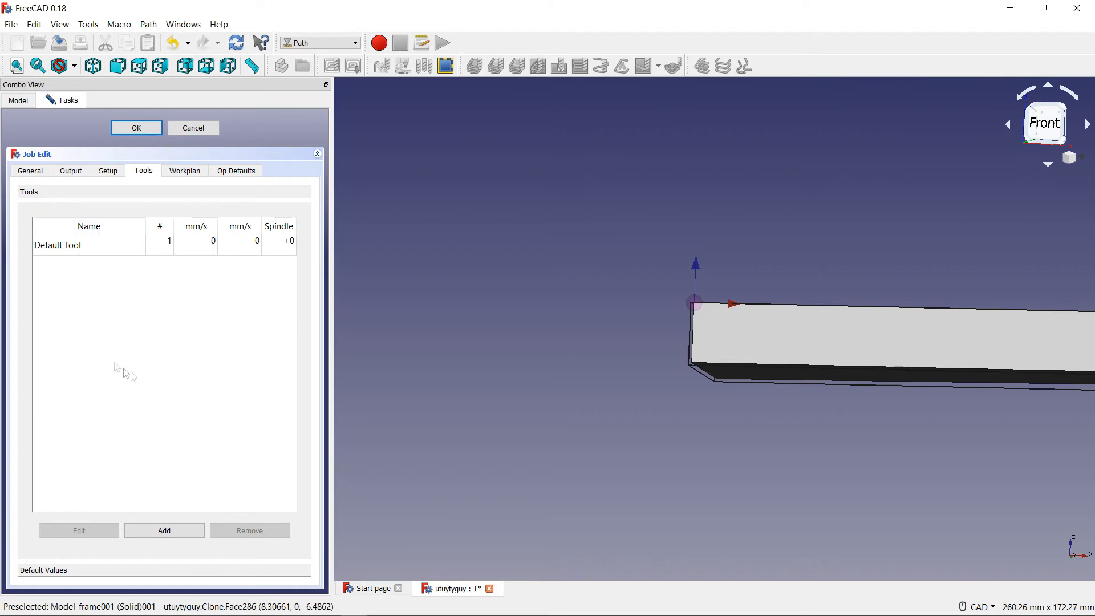
{"action": "left_click", "coordinate": [192, 536]}
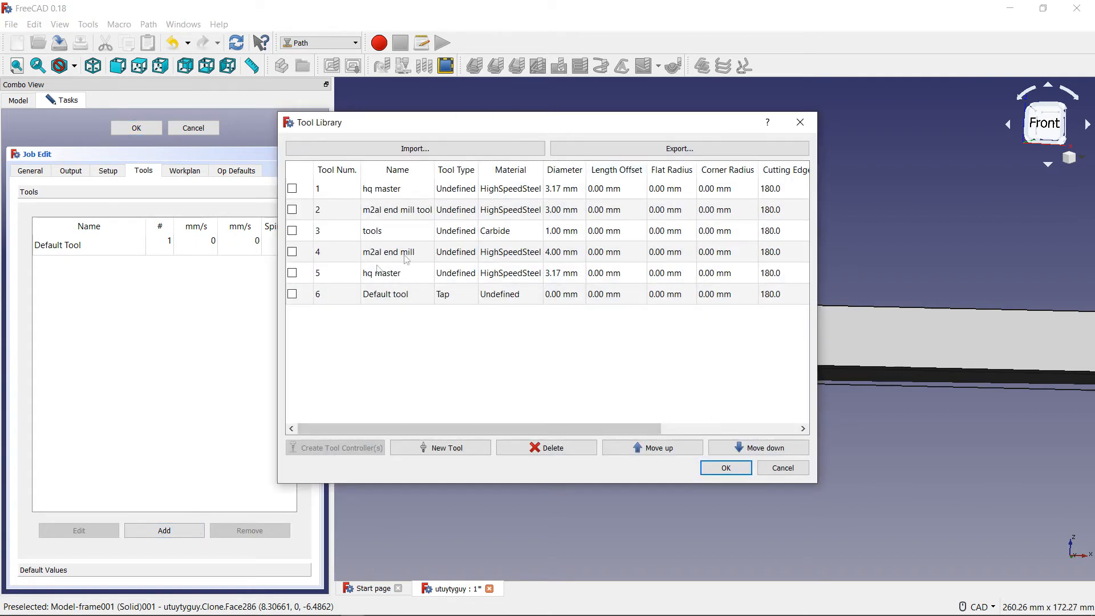
{"action": "left_click", "coordinate": [292, 295]}
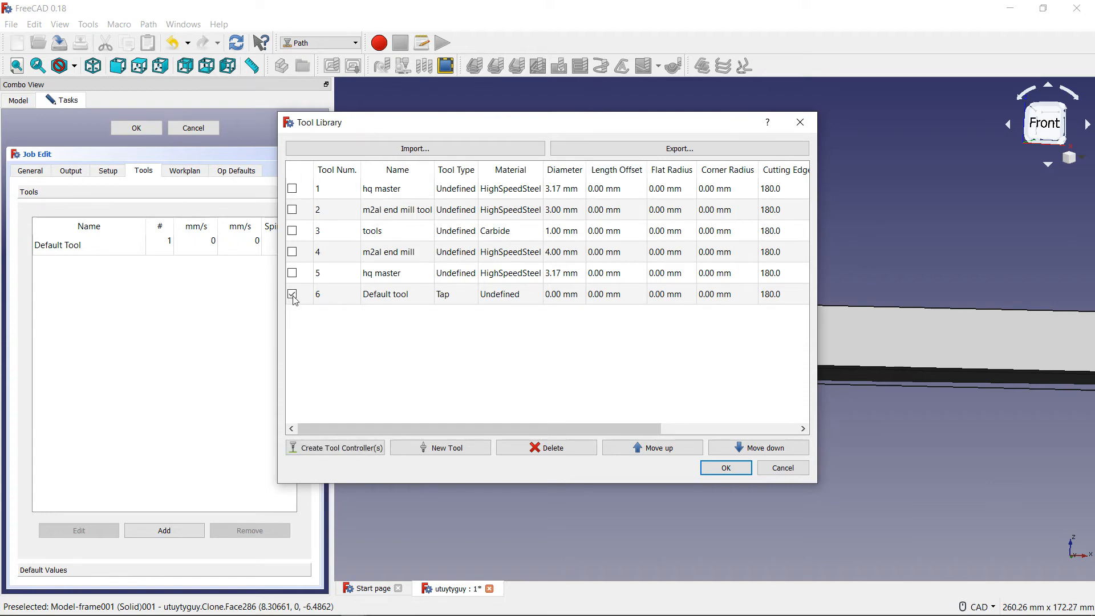
{"action": "left_click", "coordinate": [292, 252]}
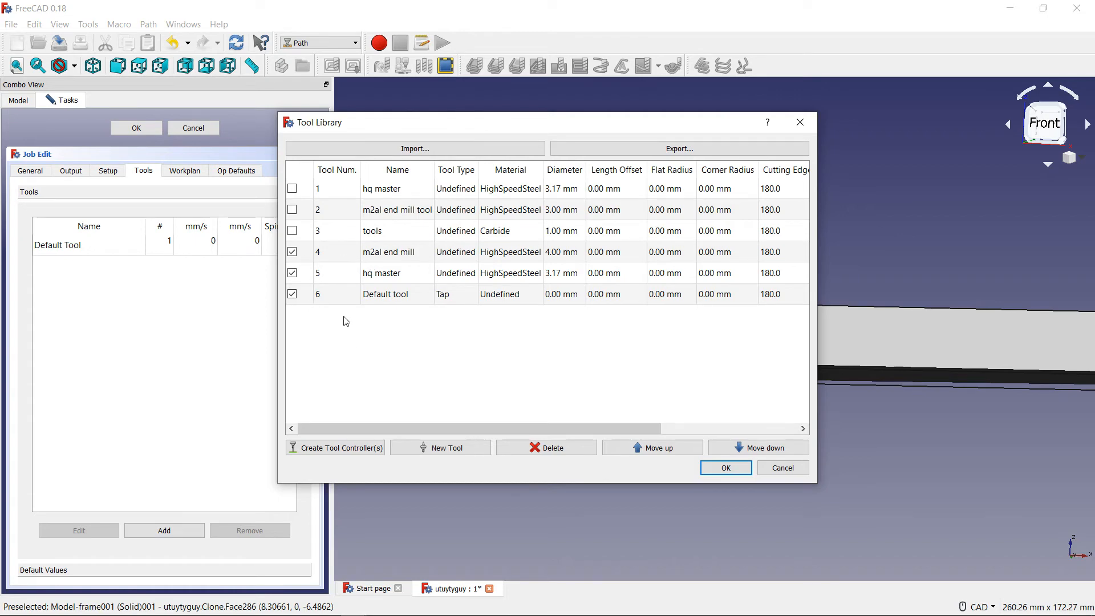
{"action": "left_click", "coordinate": [303, 454]}
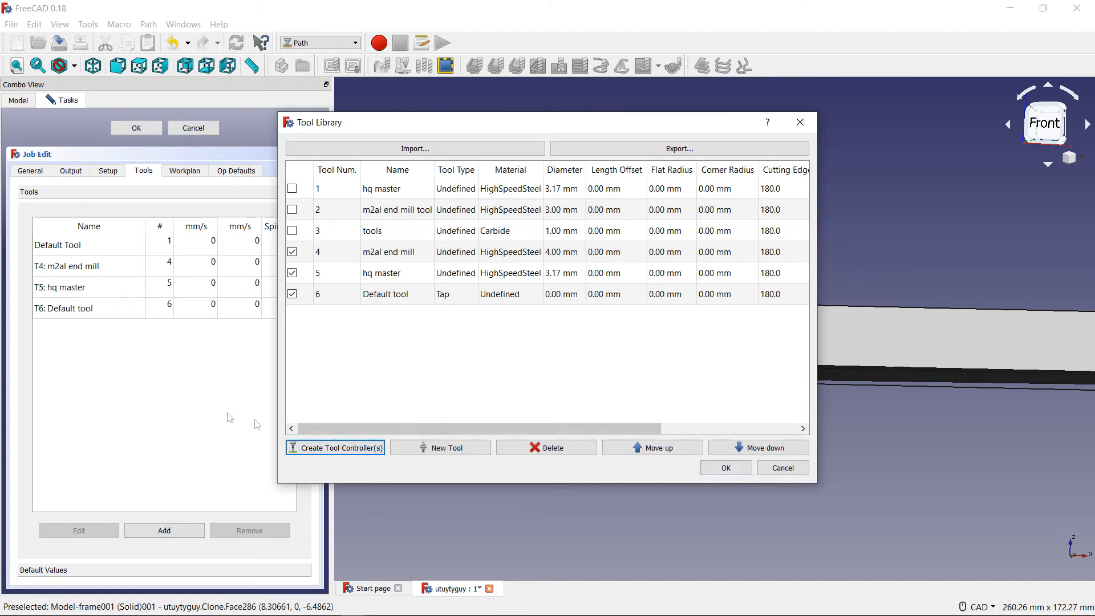
{"action": "left_click", "coordinate": [740, 473]}
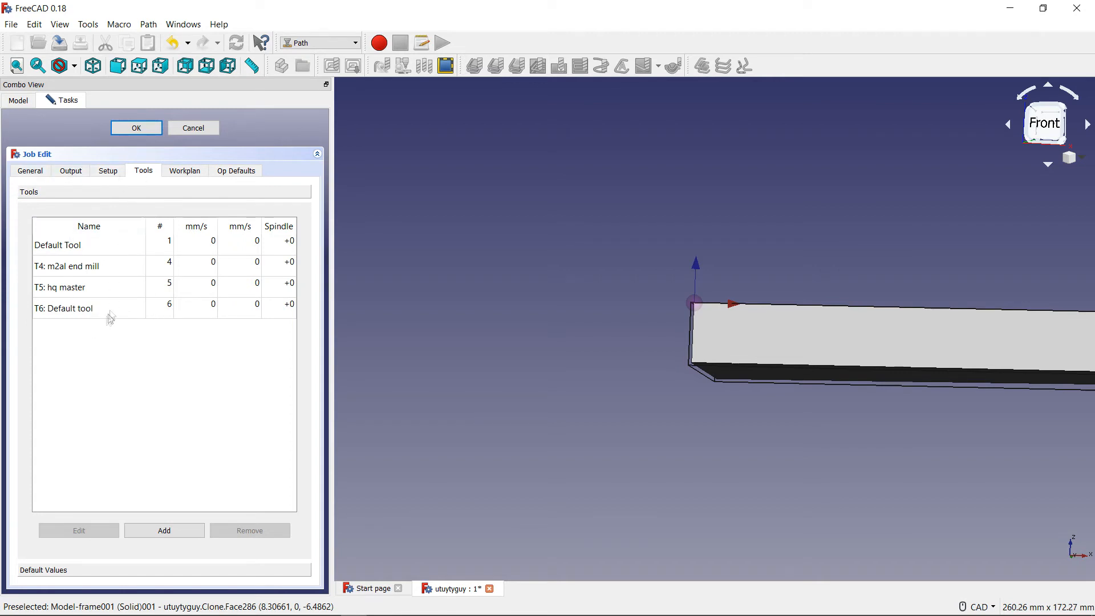
{"action": "left_click", "coordinate": [64, 251]}
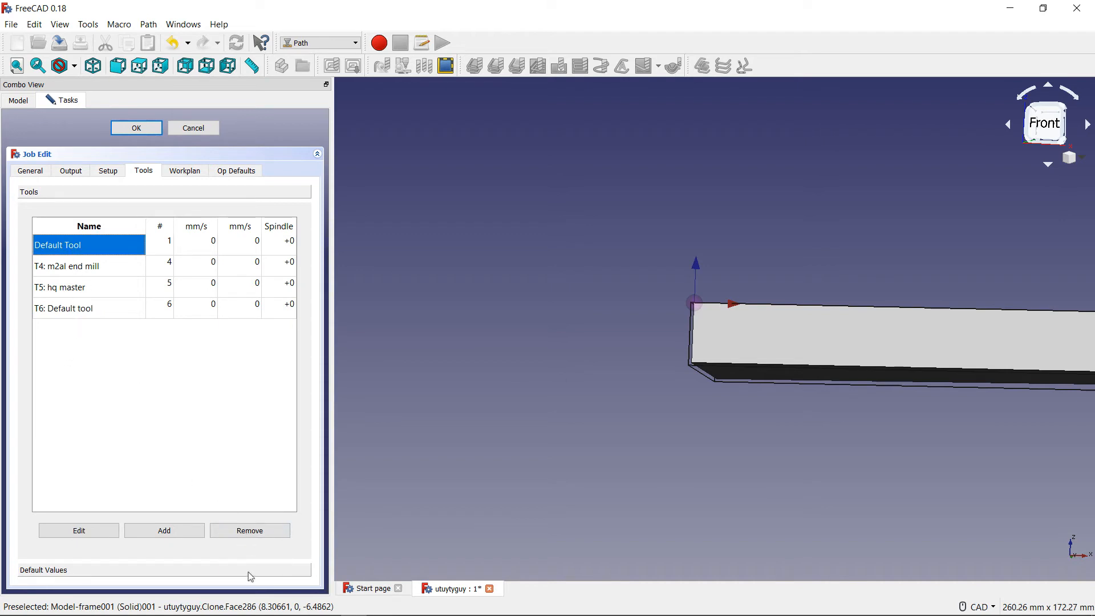
{"action": "left_click", "coordinate": [247, 535]}
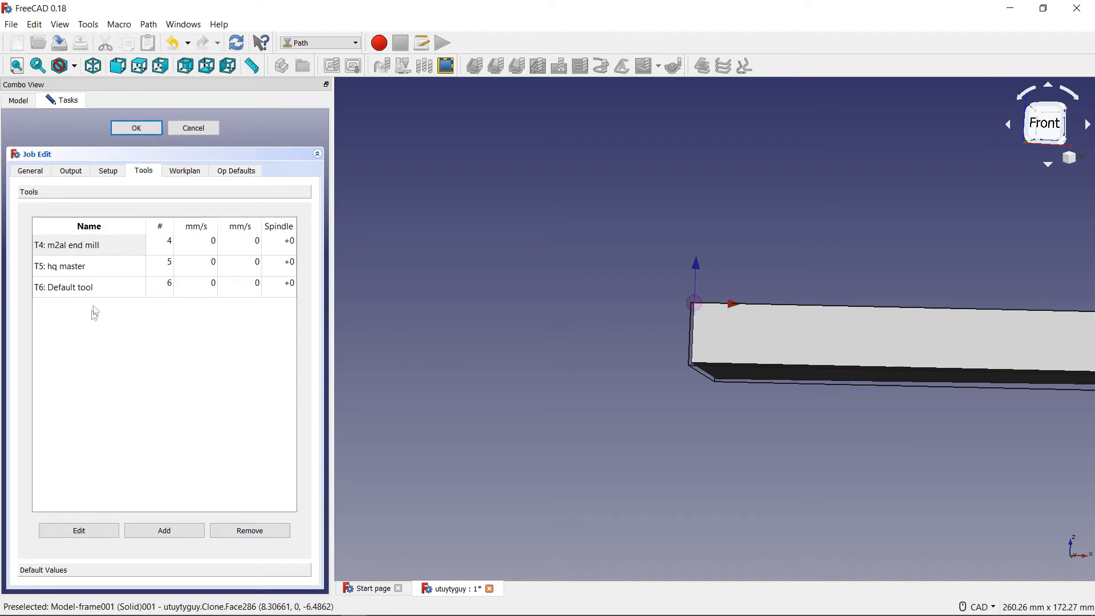
Review the T6: Default tool controller's feeds, spindle and tool parameters, keeping the spindle direction on Forward.
{"action": "left_click", "coordinate": [98, 289]}
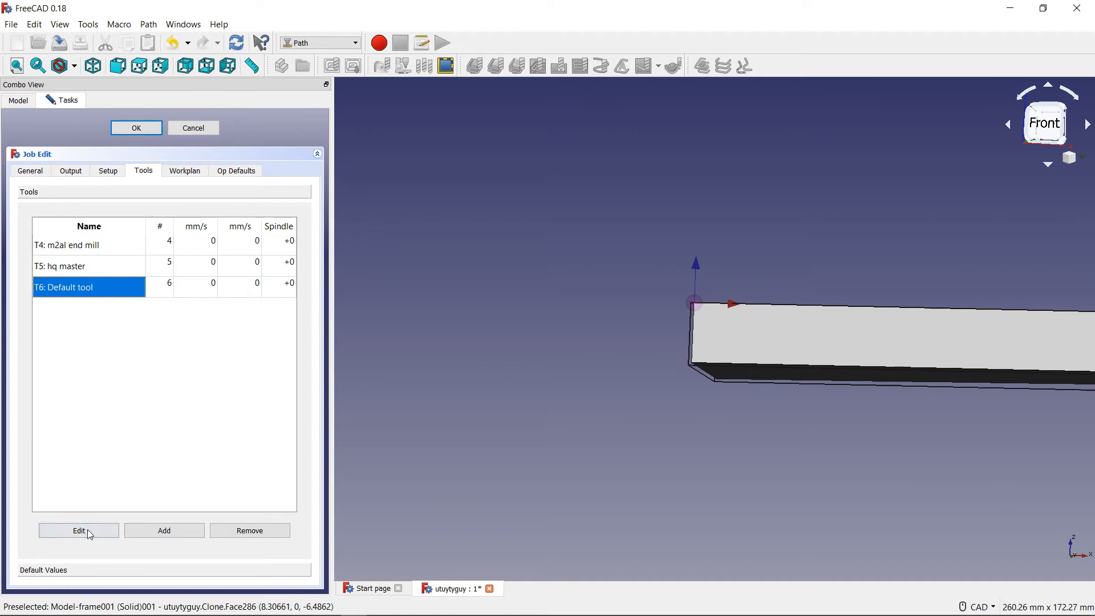
{"action": "left_click", "coordinate": [90, 532]}
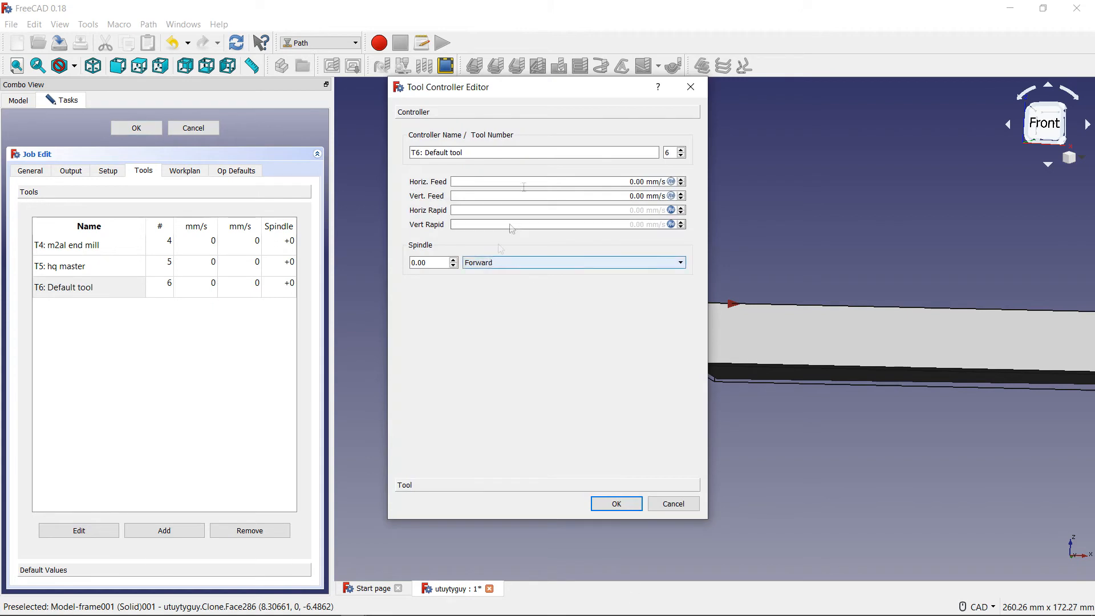
{"action": "left_click_drag", "start_coordinate": [507, 93], "coordinate": [492, 144]}
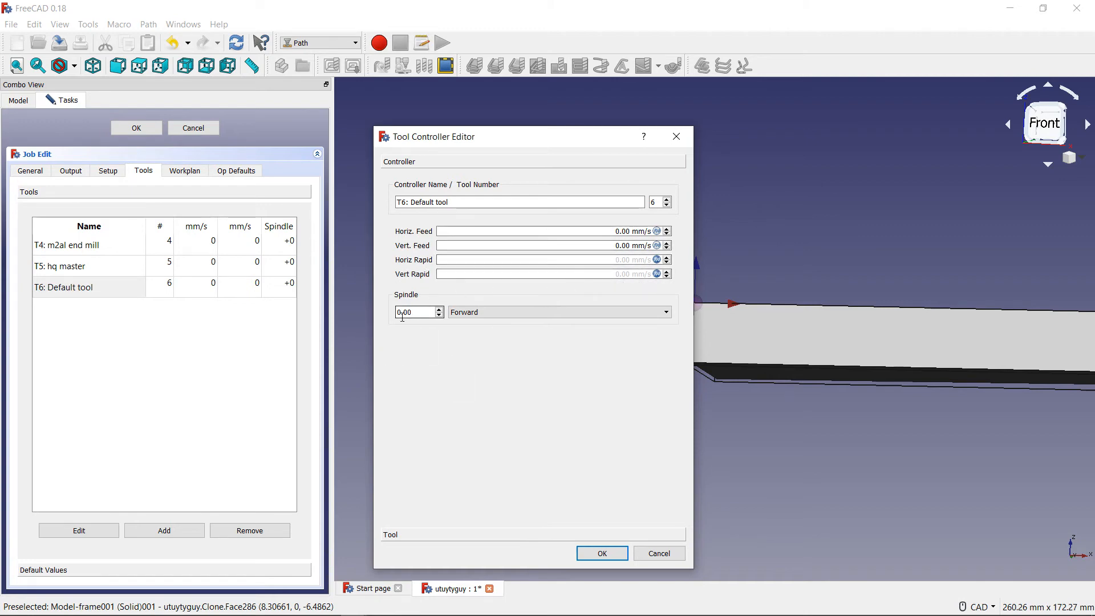
{"action": "left_click", "coordinate": [505, 315]}
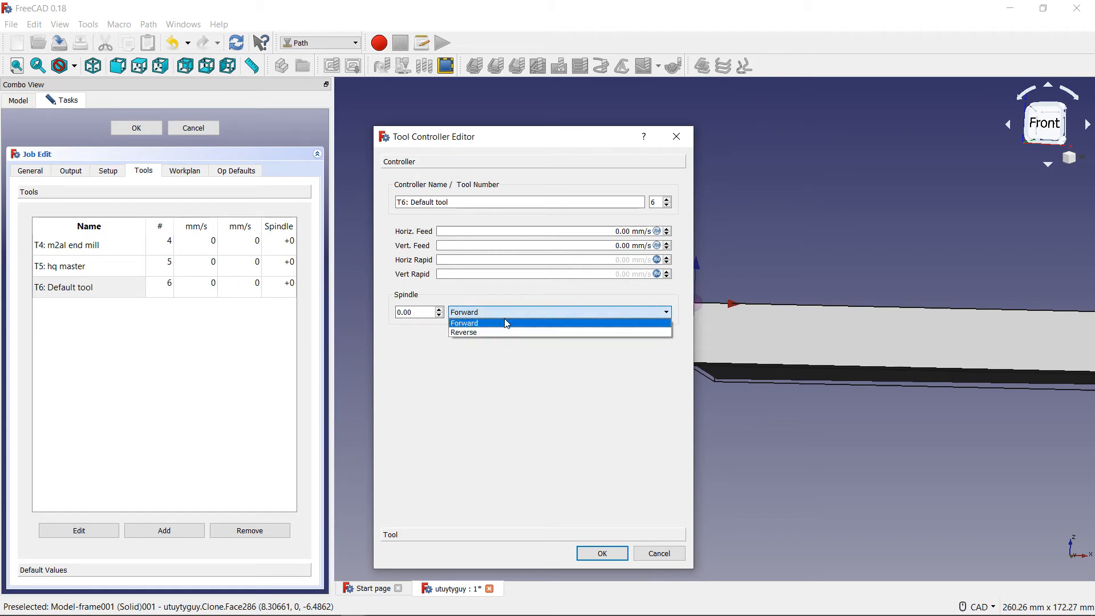
{"action": "left_click", "coordinate": [506, 324]}
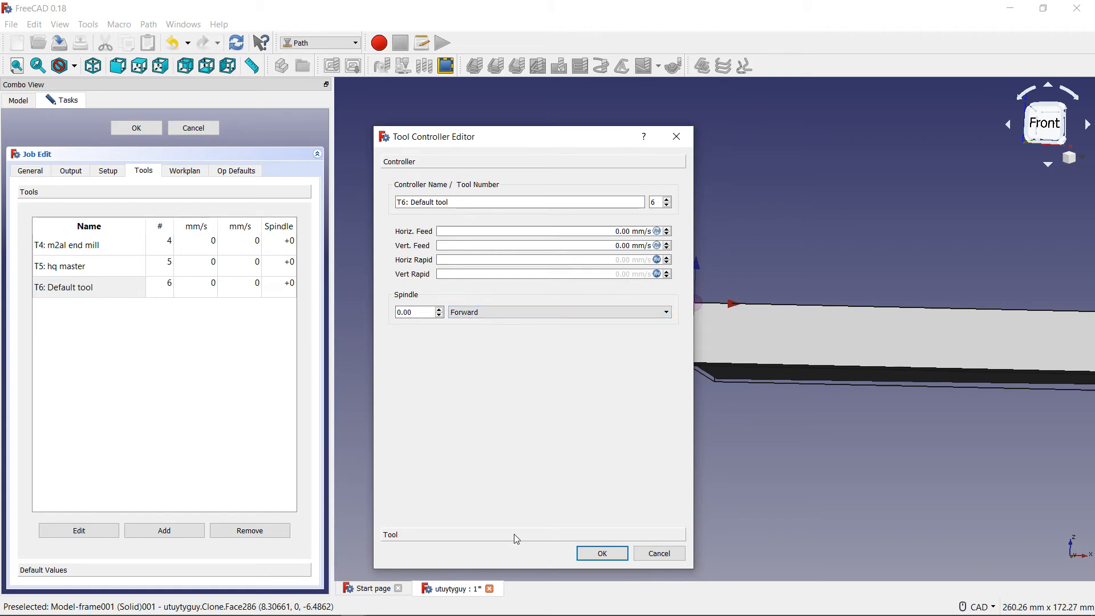
{"action": "left_click", "coordinate": [498, 537]}
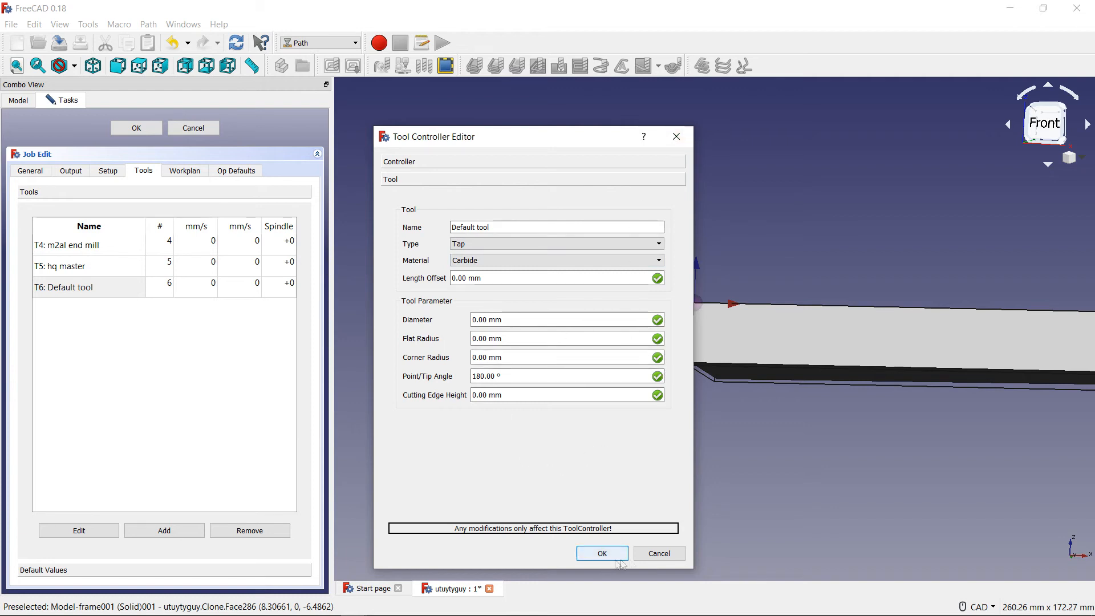
{"action": "left_click", "coordinate": [617, 560]}
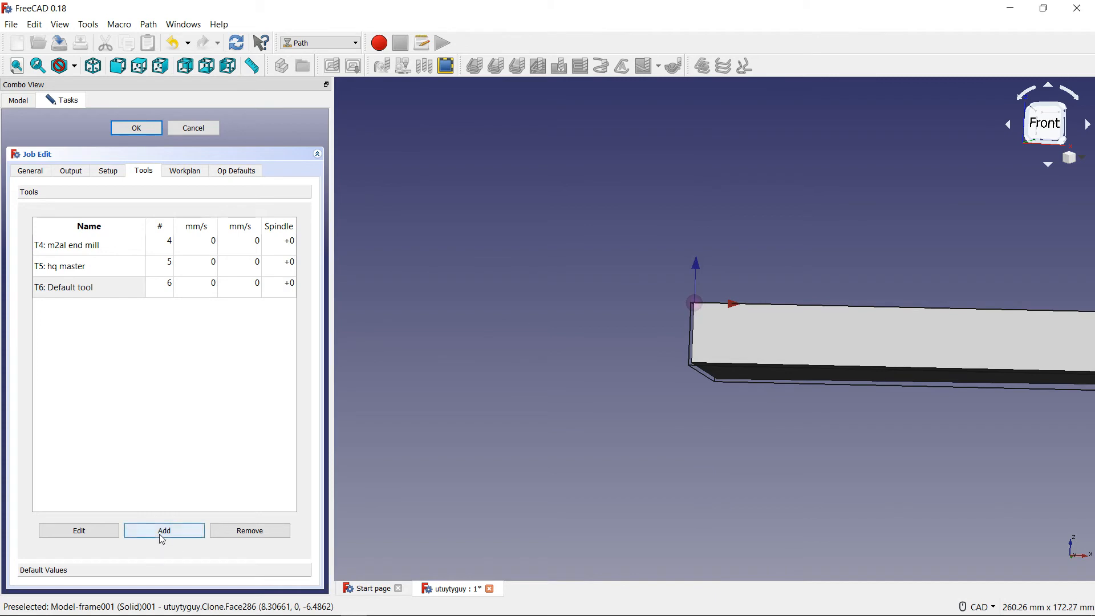
Examine the job's workplan and the Contour operation's default properties.
{"action": "left_click", "coordinate": [190, 175]}
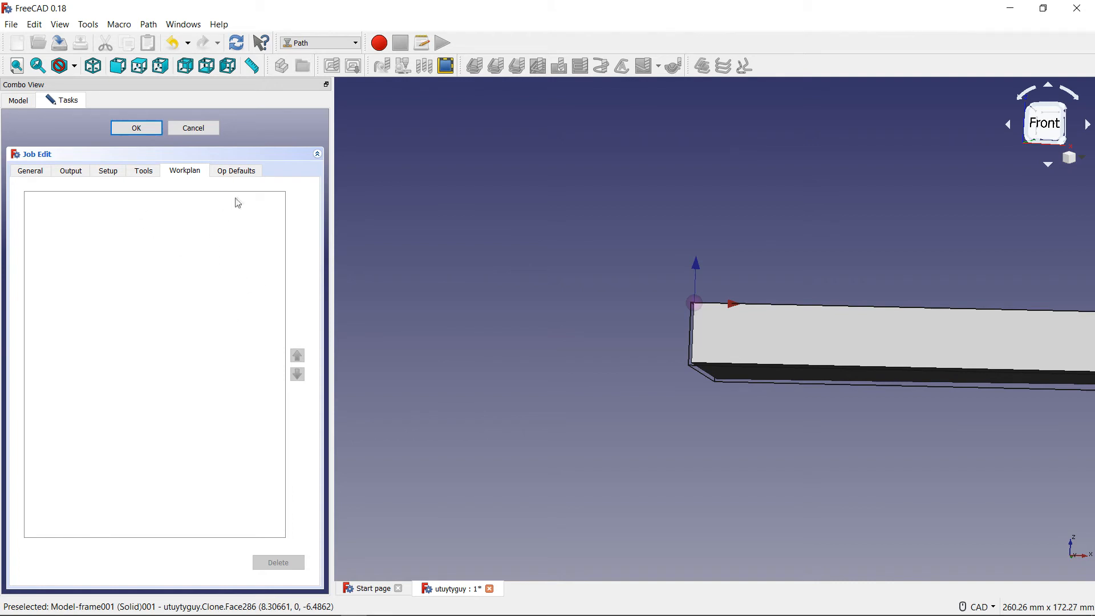
{"action": "left_click", "coordinate": [241, 173]}
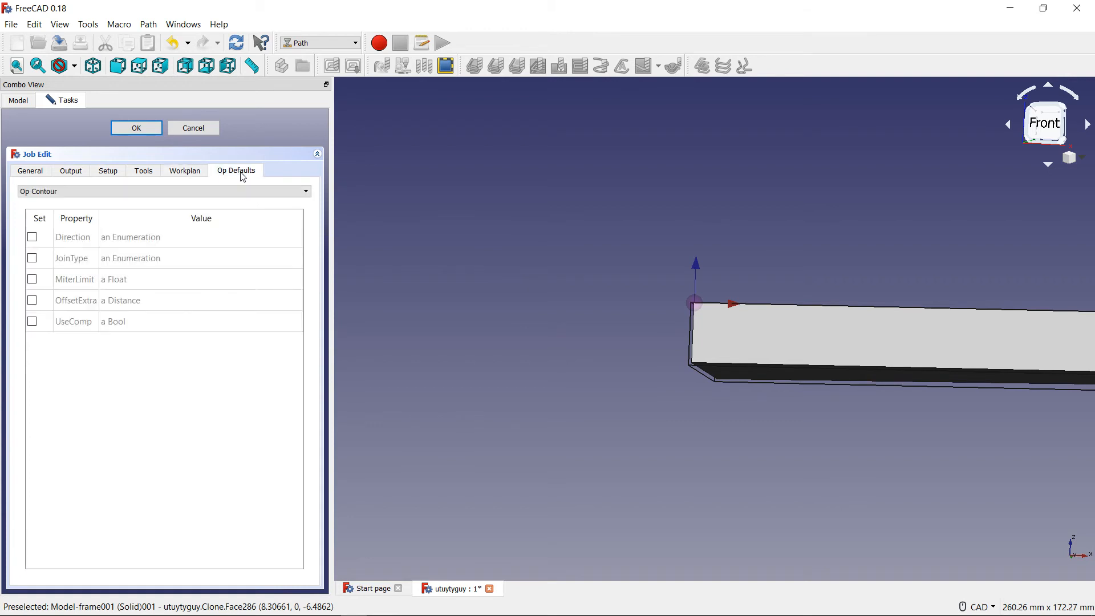
{"action": "left_click", "coordinate": [184, 174]}
{"action": "left_click", "coordinate": [233, 173]}
{"action": "left_click", "coordinate": [185, 171]}
{"action": "left_click", "coordinate": [233, 171]}
{"action": "left_click", "coordinate": [184, 171]}
{"action": "left_click", "coordinate": [222, 170]}
{"action": "left_click", "coordinate": [185, 171]}
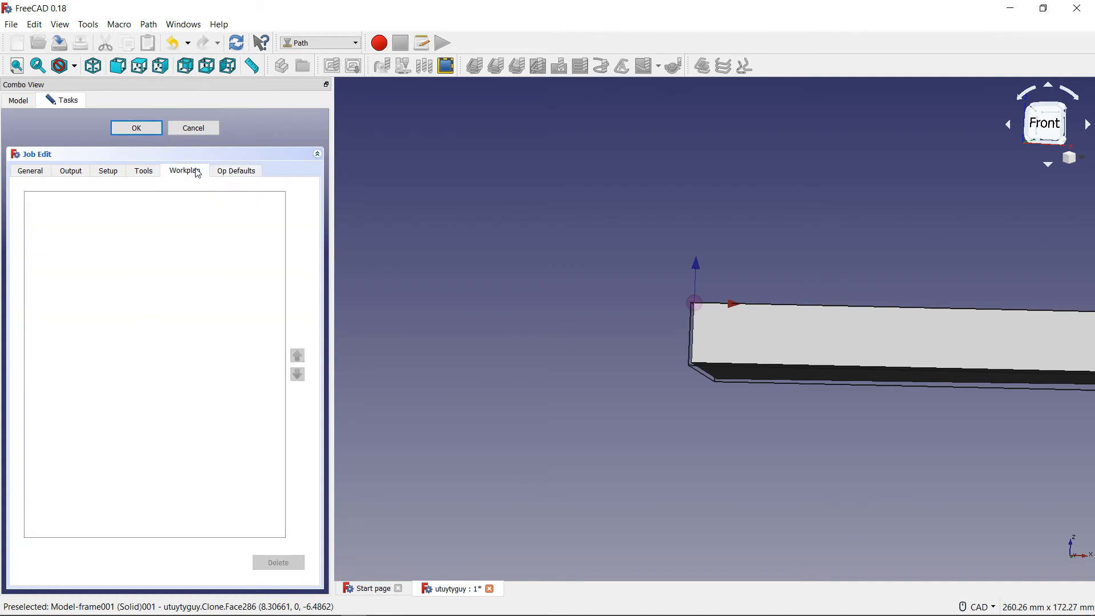
{"action": "left_click", "coordinate": [241, 179]}
{"action": "left_click", "coordinate": [188, 172]}
{"action": "left_click", "coordinate": [226, 173]}
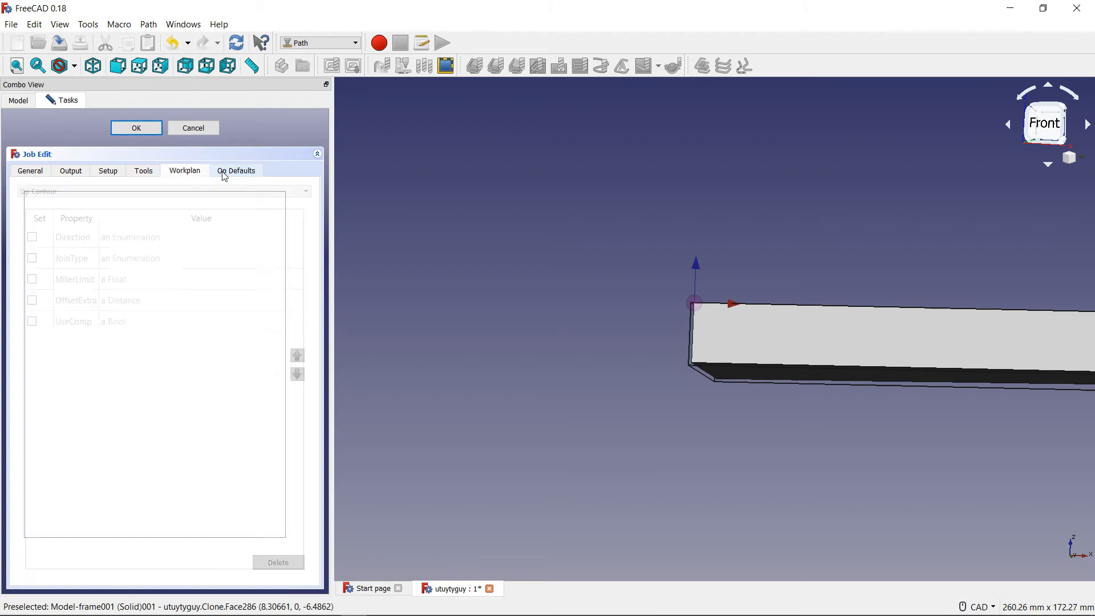
{"action": "left_click", "coordinate": [186, 174]}
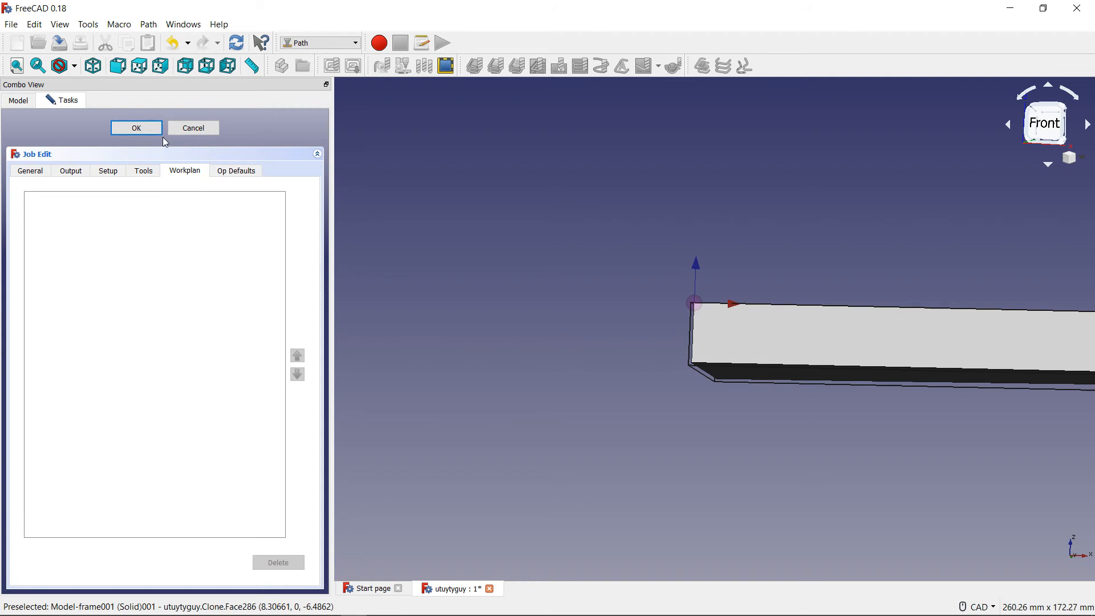
Recheck the job's general, output, setup and tool settings, and accept the job.
{"action": "left_click", "coordinate": [140, 172]}
{"action": "left_click", "coordinate": [108, 172]}
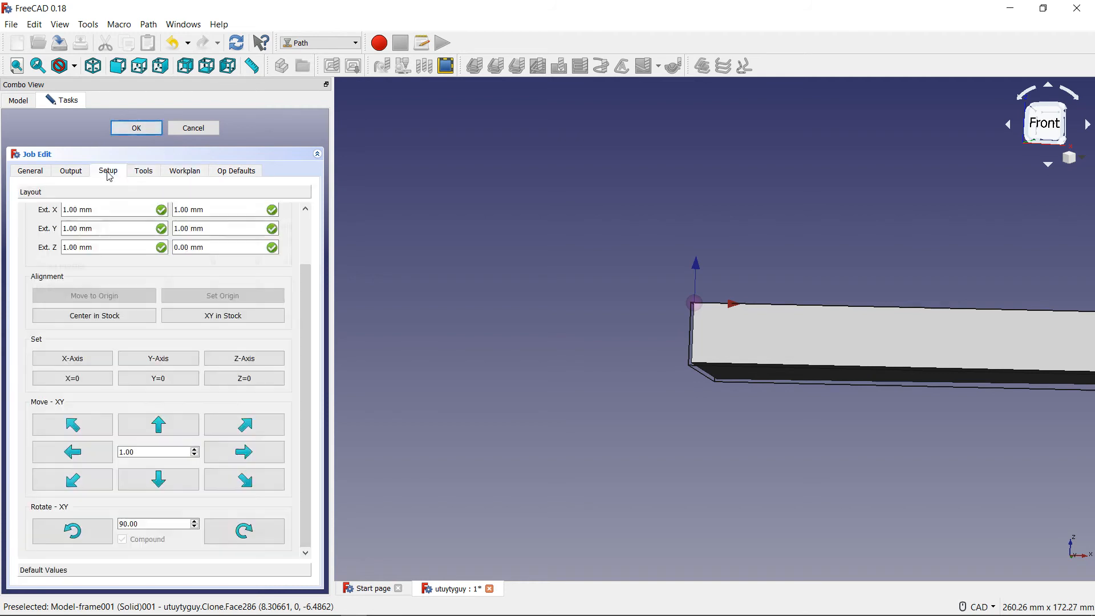
{"action": "left_click", "coordinate": [67, 172]}
{"action": "left_click", "coordinate": [31, 172]}
{"action": "left_click", "coordinate": [108, 172]}
{"action": "left_click", "coordinate": [143, 171]}
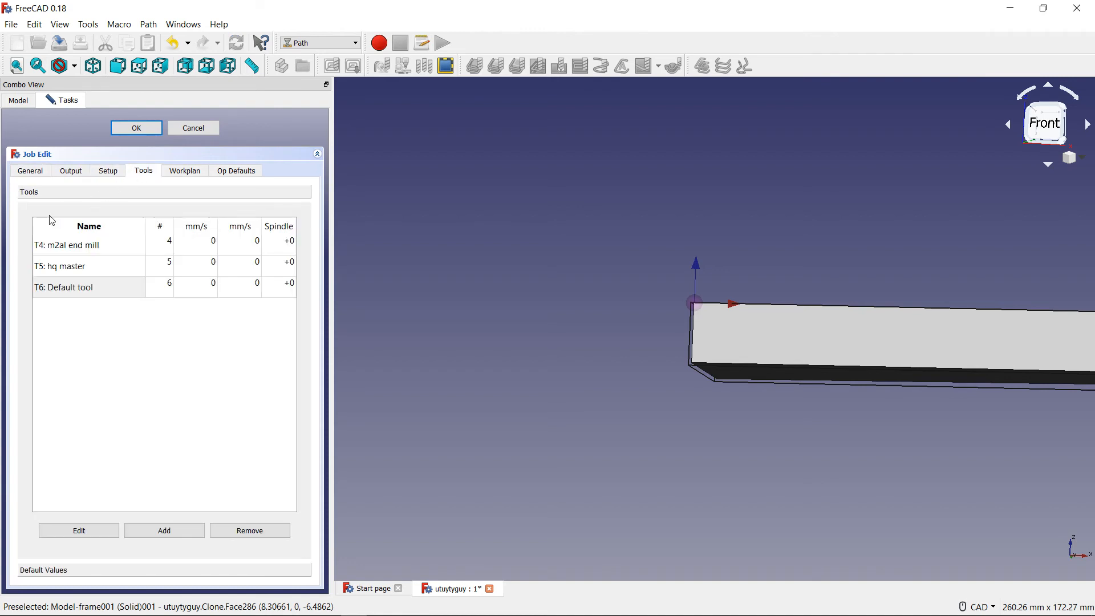
{"action": "left_click", "coordinate": [31, 171]}
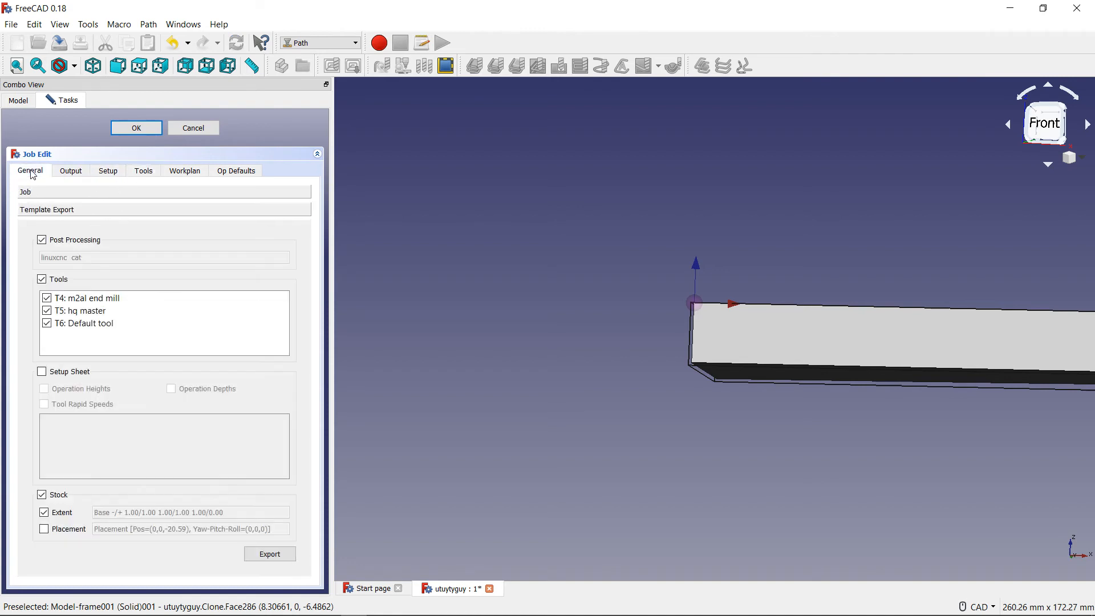
{"action": "left_click", "coordinate": [81, 173]}
{"action": "left_click", "coordinate": [108, 173]}
{"action": "left_click", "coordinate": [138, 174]}
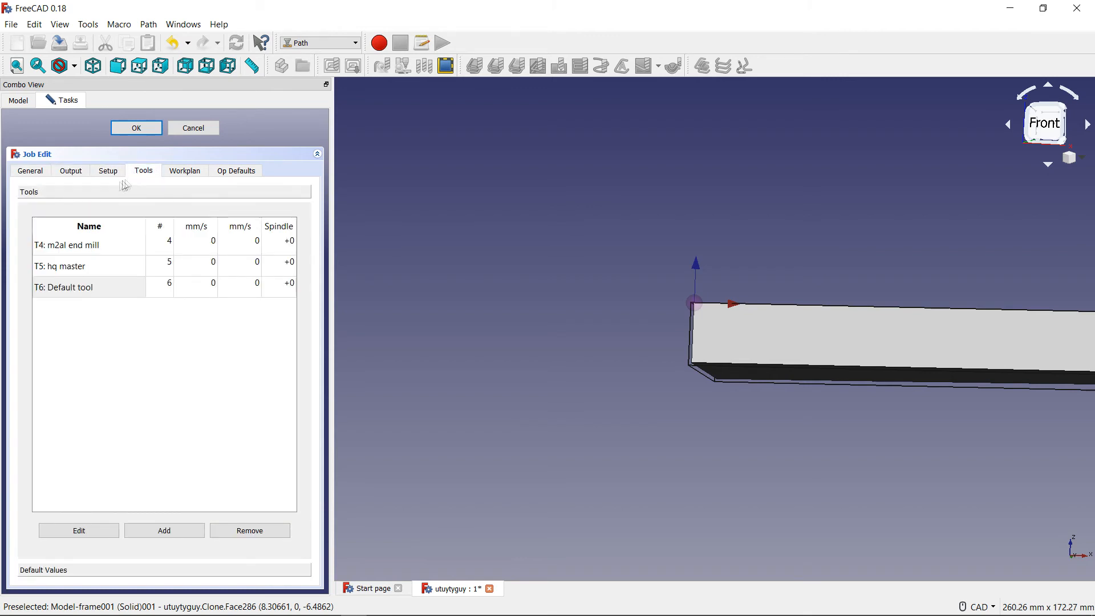
{"action": "left_click", "coordinate": [42, 172]}
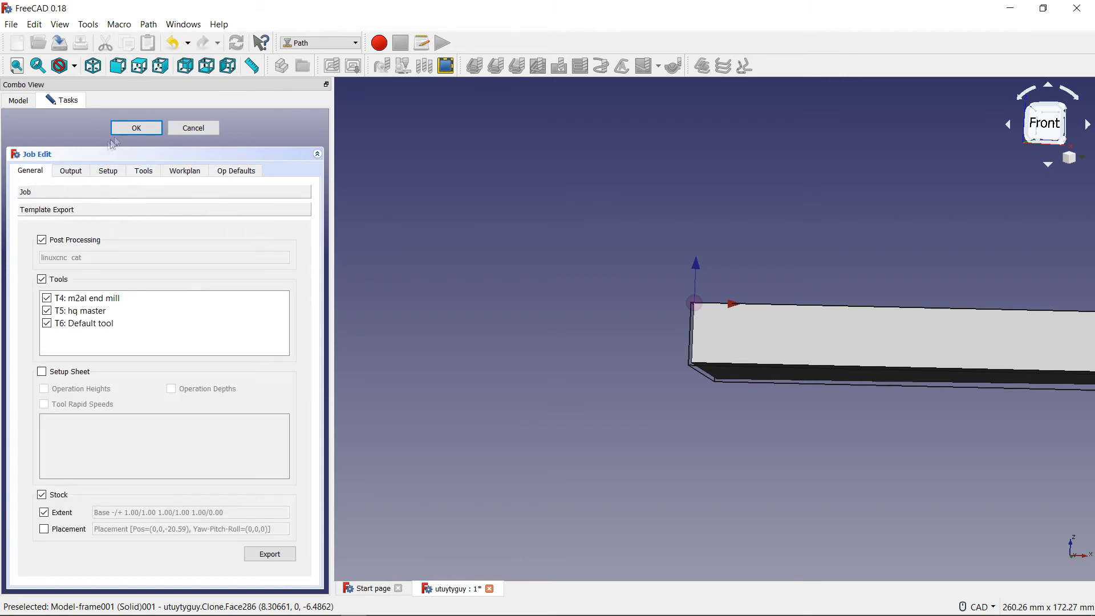
{"action": "left_click", "coordinate": [136, 128]}
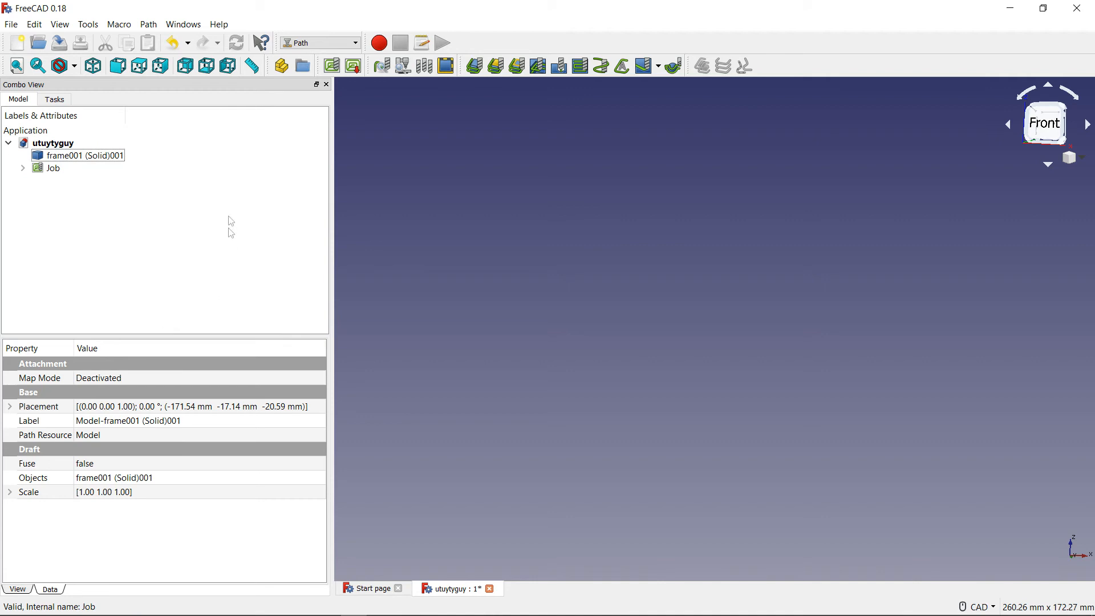
Examine the Job's contents in the model tree, including its tools, Operations and Model group.
{"action": "scroll", "coordinate": [400, 354], "scroll_direction": "down", "scroll_amount": 5}
{"action": "scroll", "coordinate": [402, 355], "scroll_direction": "down", "scroll_amount": 4}
{"action": "scroll", "coordinate": [424, 336], "scroll_direction": "up", "scroll_amount": 3}
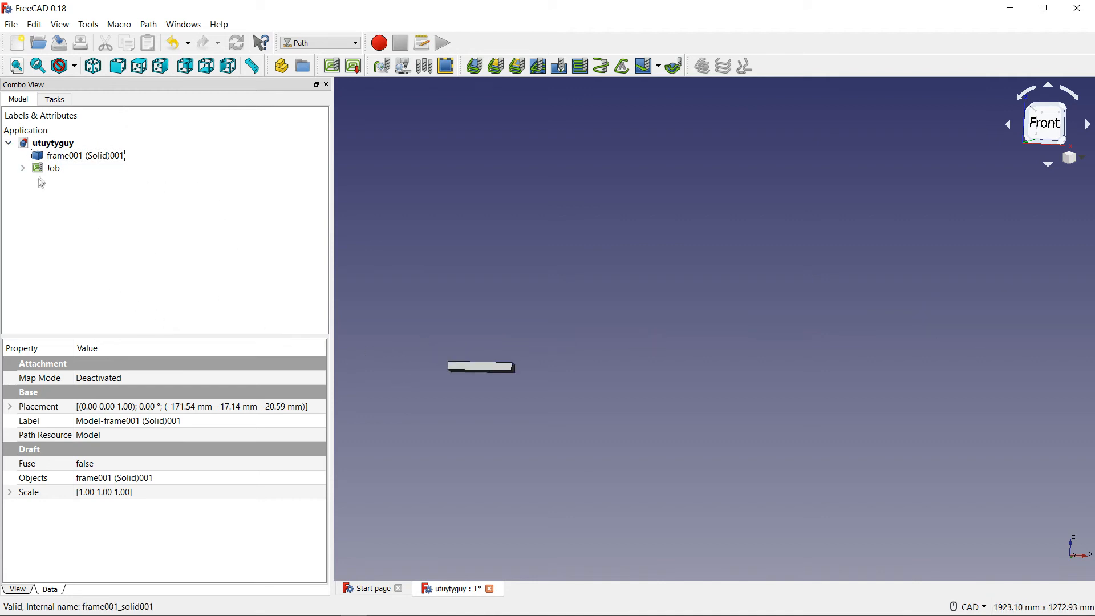
{"action": "left_click", "coordinate": [23, 168]}
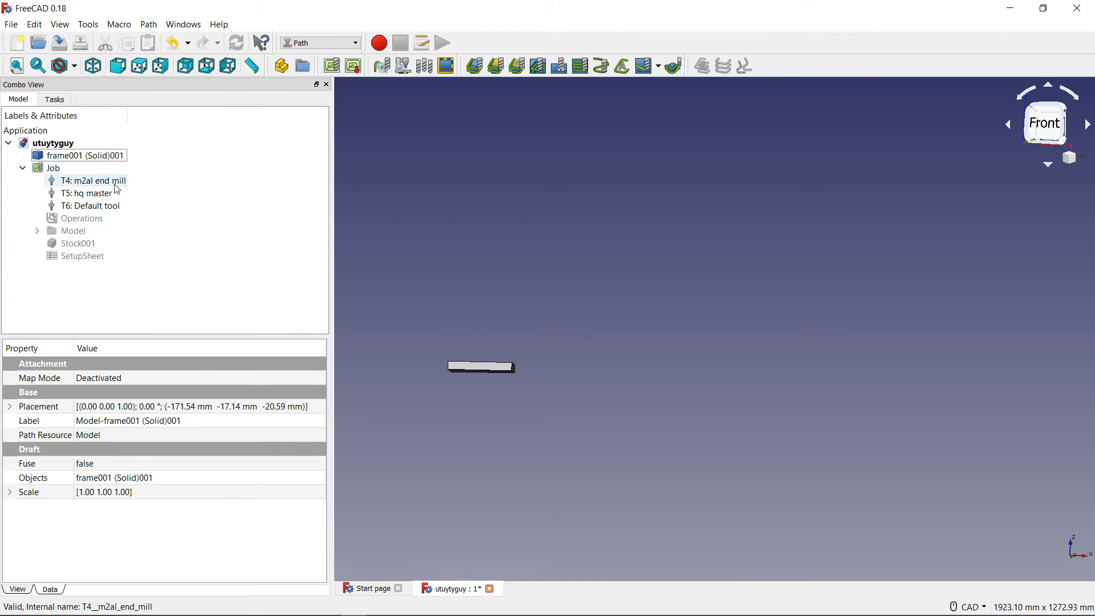
{"action": "left_click", "coordinate": [113, 222]}
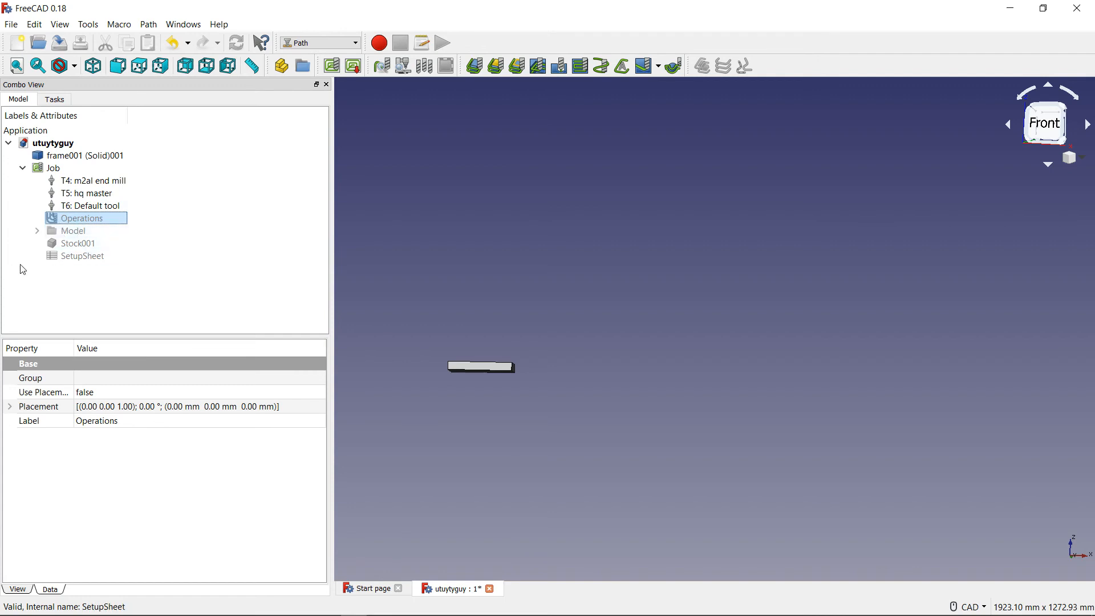
{"action": "left_click", "coordinate": [37, 231]}
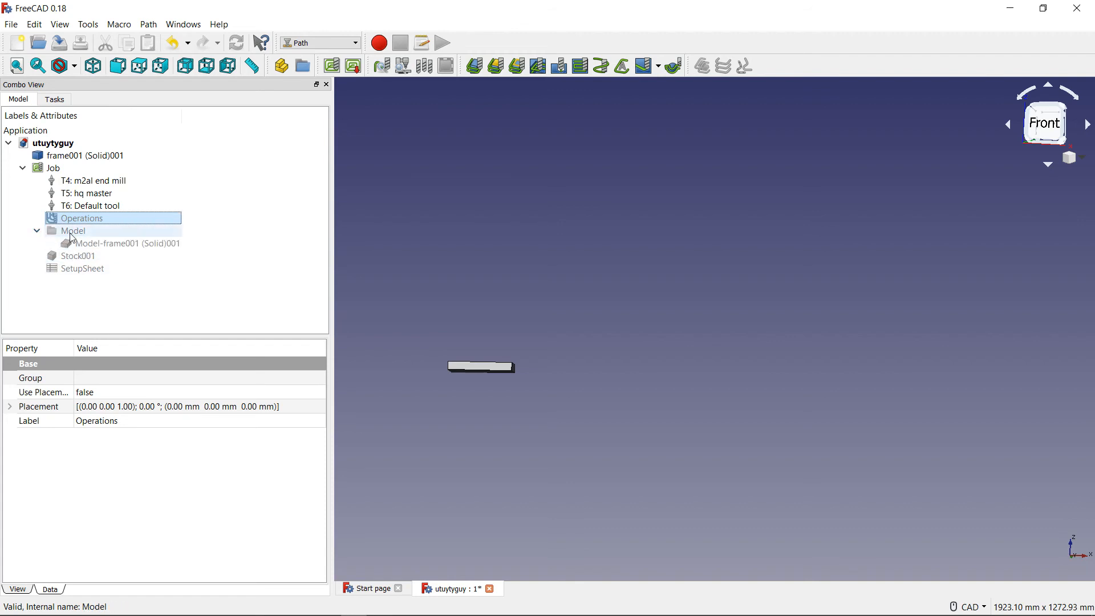
{"action": "left_click", "coordinate": [72, 234]}
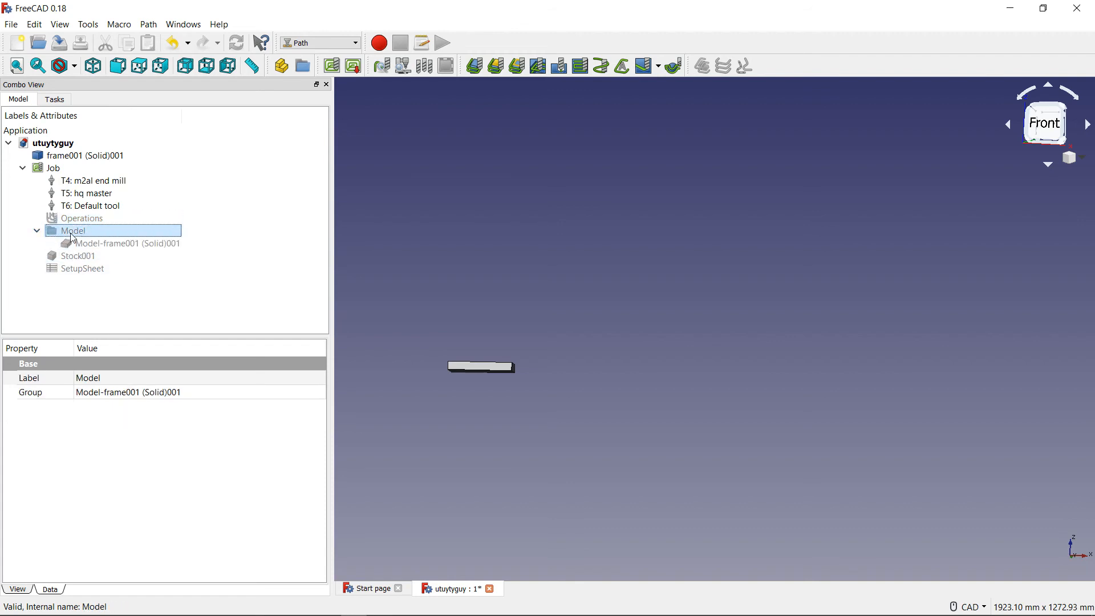
Compare the original frame001 (Solid)001 with the job's Model-frame001 (Solid)001 clone and their properties.
{"action": "left_click", "coordinate": [147, 247]}
{"action": "left_click", "coordinate": [82, 159]}
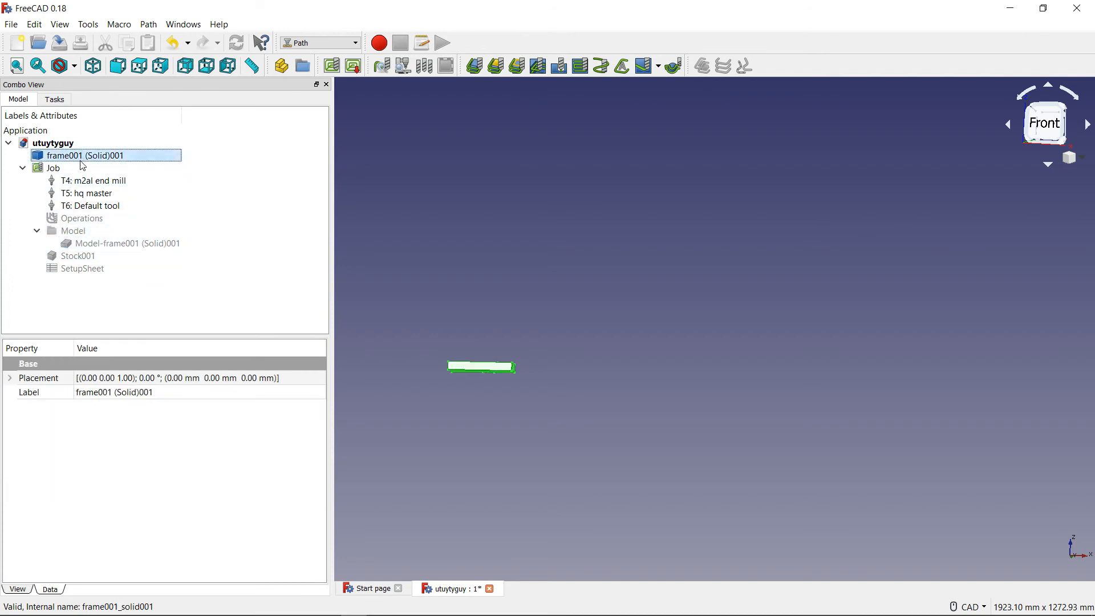
{"action": "left_click", "coordinate": [100, 244]}
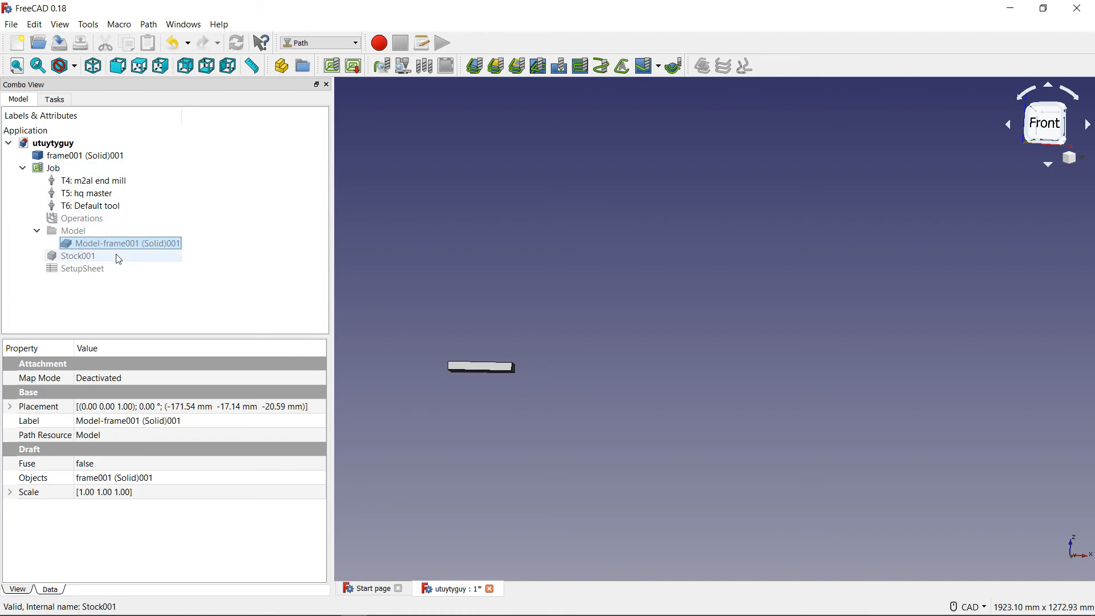
{"action": "left_click", "coordinate": [85, 156]}
{"action": "left_click", "coordinate": [112, 246]}
{"action": "left_click", "coordinate": [94, 157]}
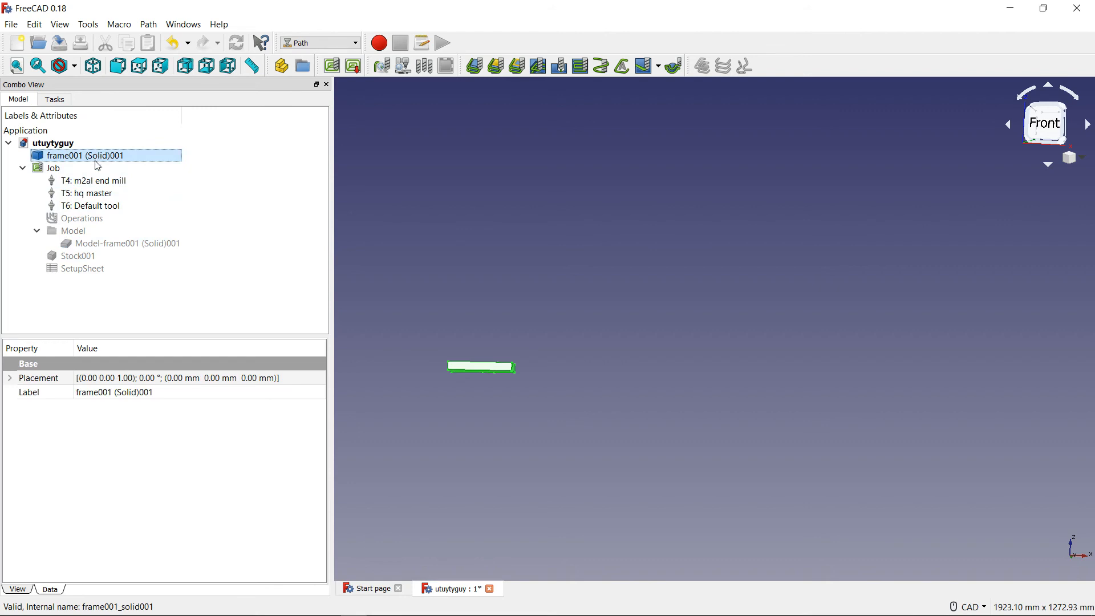
{"action": "left_click", "coordinate": [132, 245]}
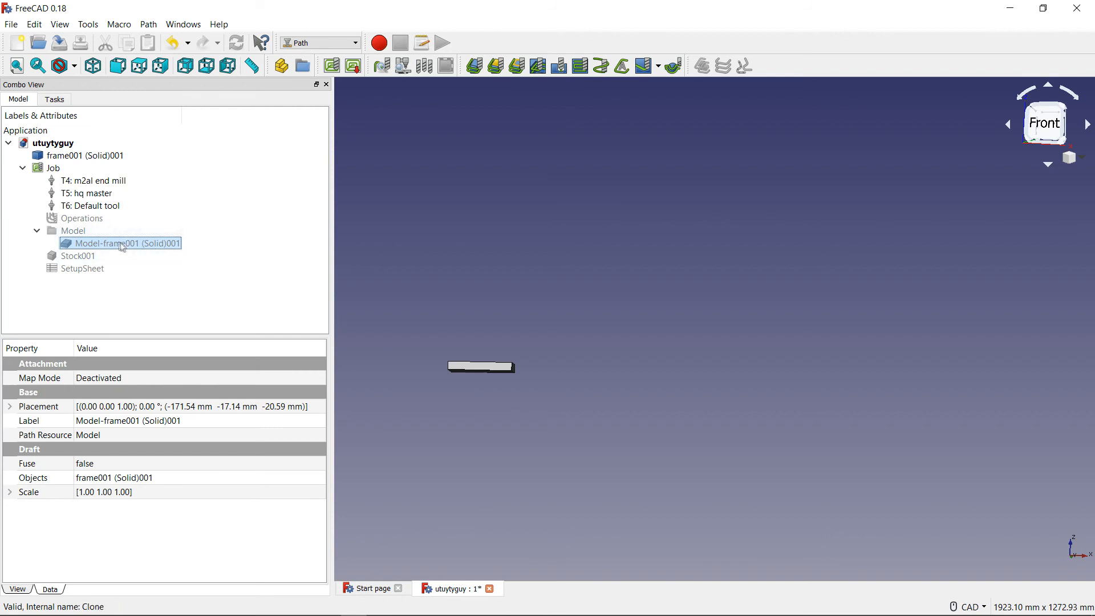
Compare the properties of the job's Stock001 and the Model-frame001 (Solid)001 clone.
{"action": "left_click", "coordinate": [71, 261]}
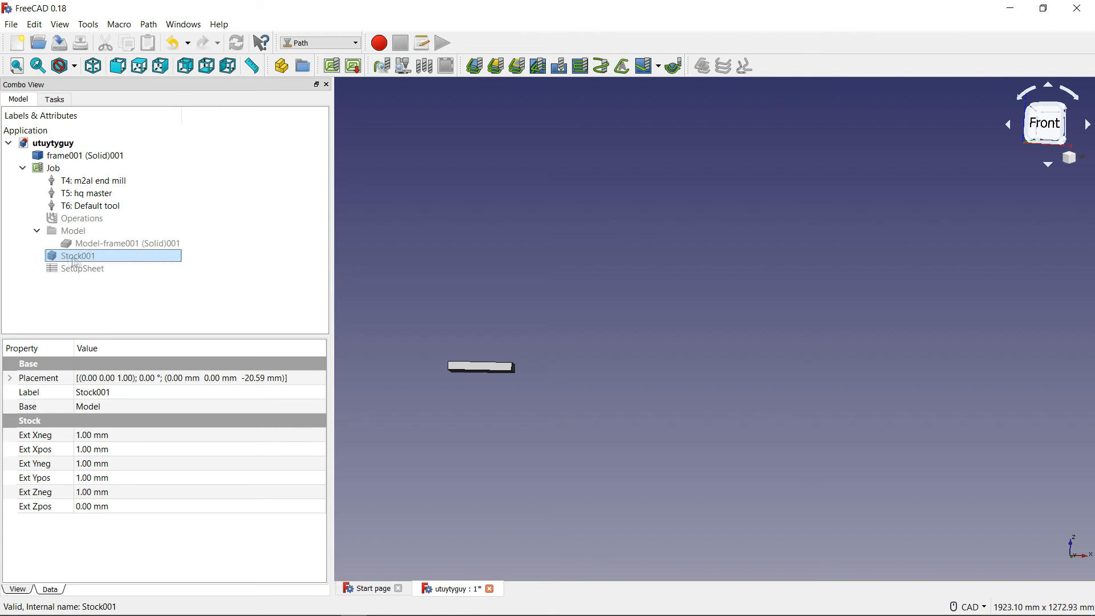
{"action": "left_click", "coordinate": [108, 245]}
{"action": "left_click", "coordinate": [94, 258]}
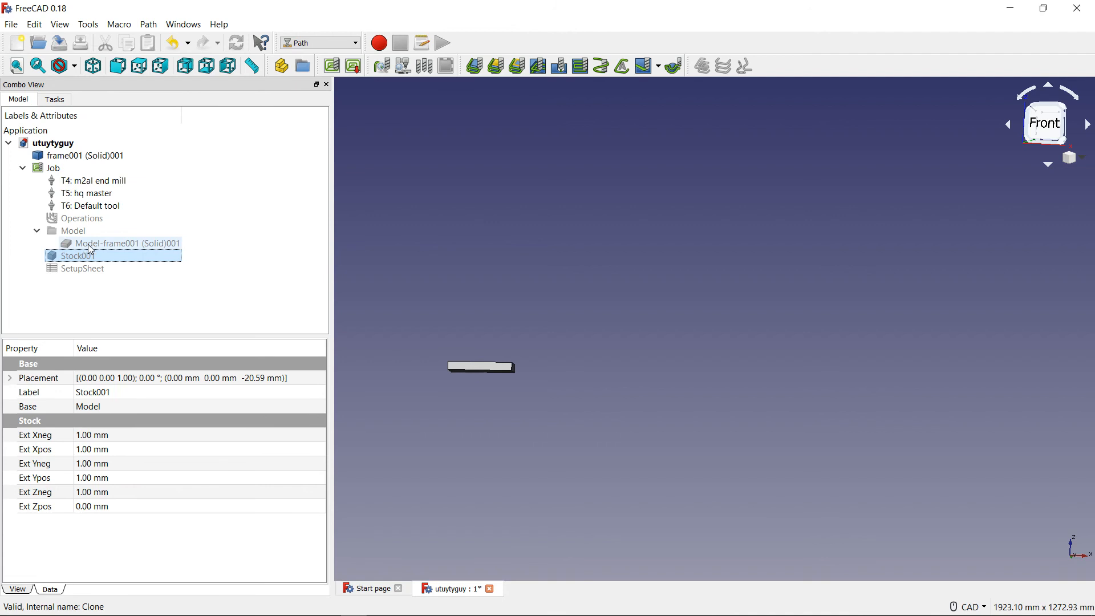
Hide the original frame001 (Solid)001 and show the job's Model-frame001 (Solid)001 clone instead.
{"action": "right_click", "coordinate": [90, 245]}
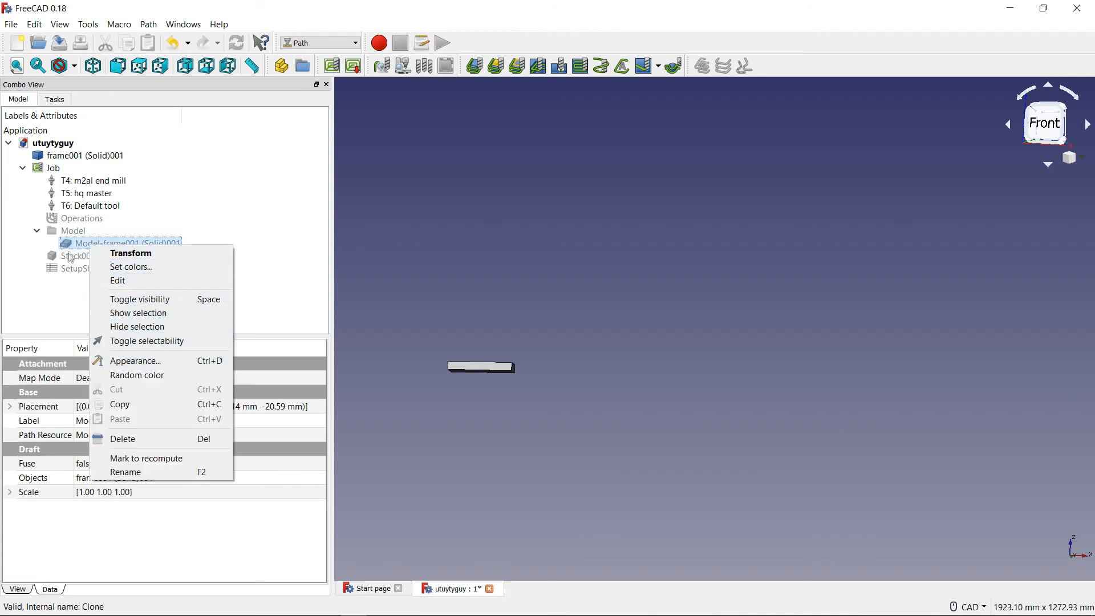
{"action": "left_click", "coordinate": [151, 303]}
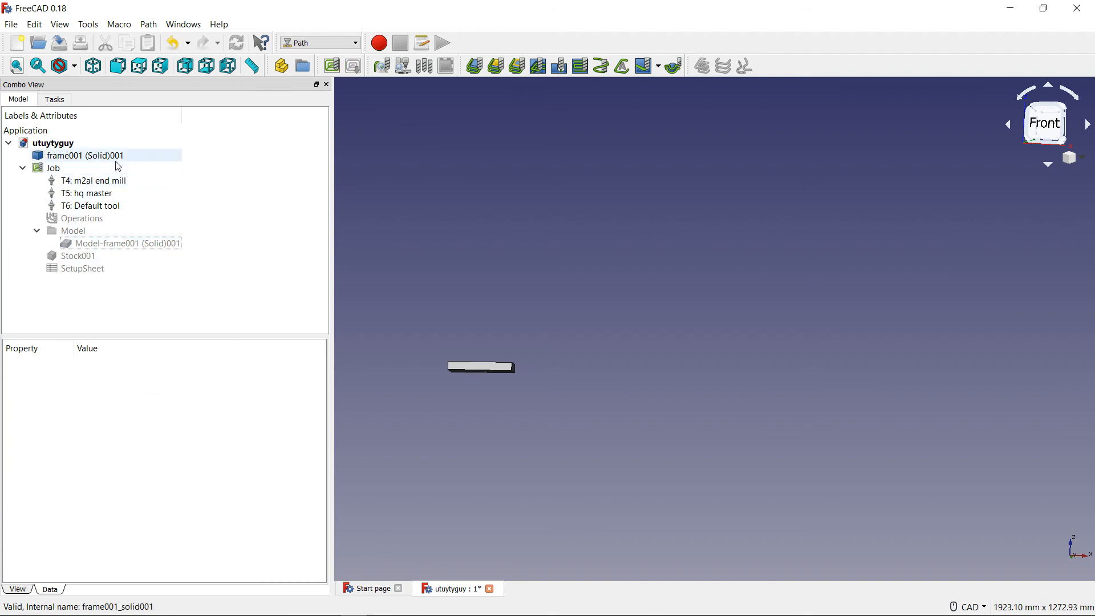
{"action": "right_click", "coordinate": [83, 156]}
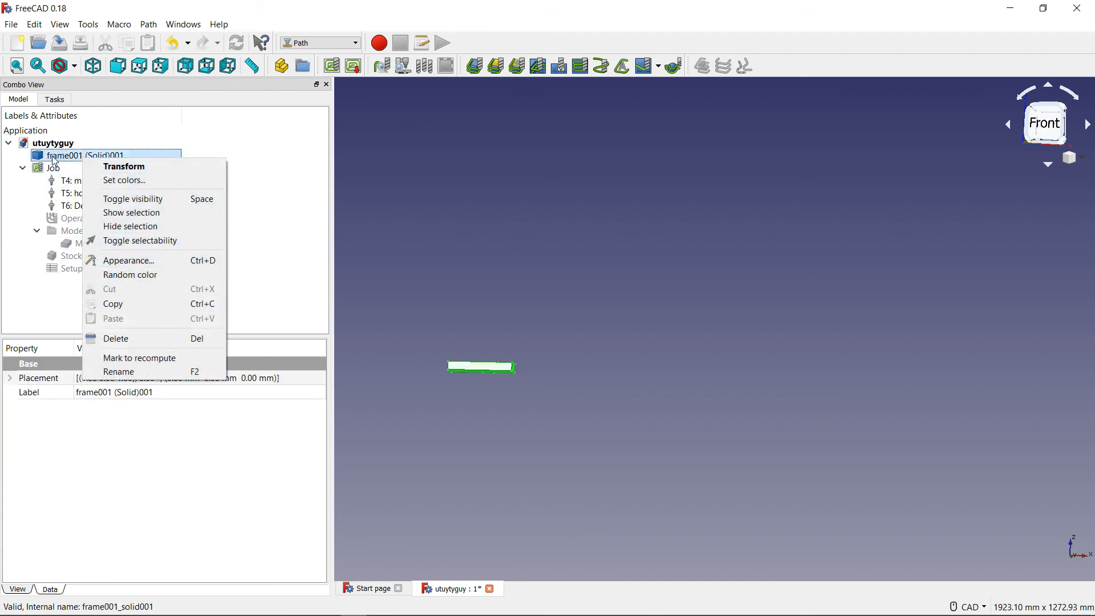
{"action": "left_click", "coordinate": [142, 199]}
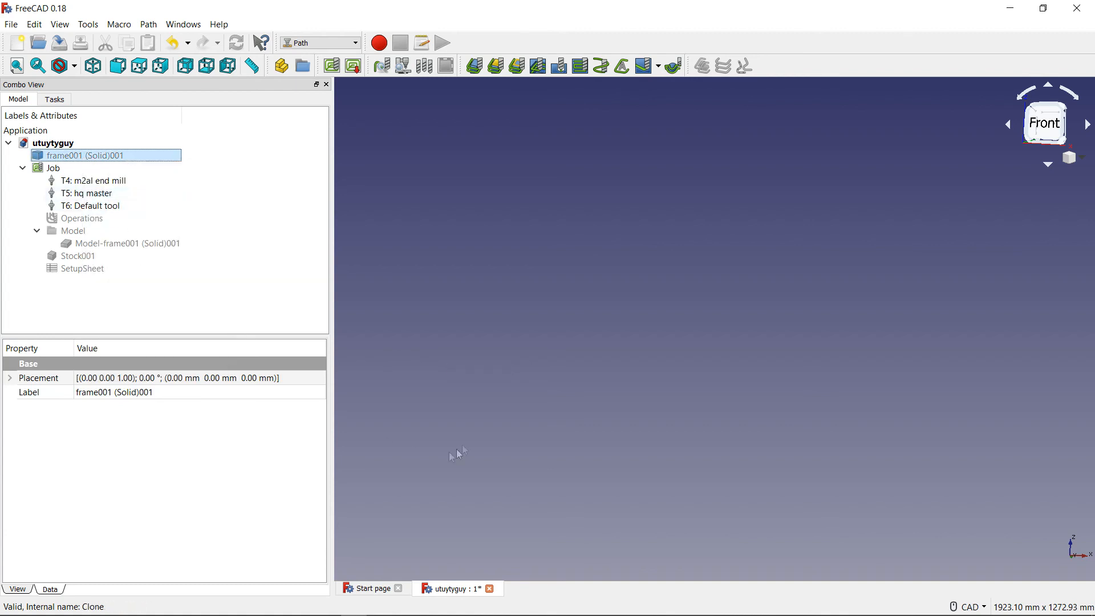
{"action": "right_click", "coordinate": [143, 247]}
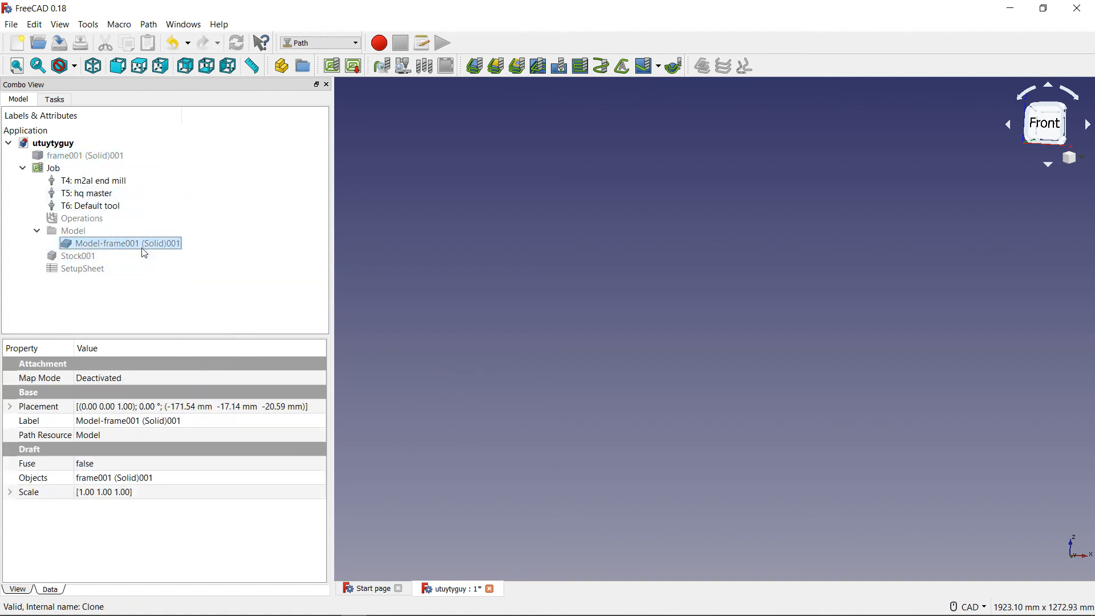
{"action": "left_click", "coordinate": [206, 303]}
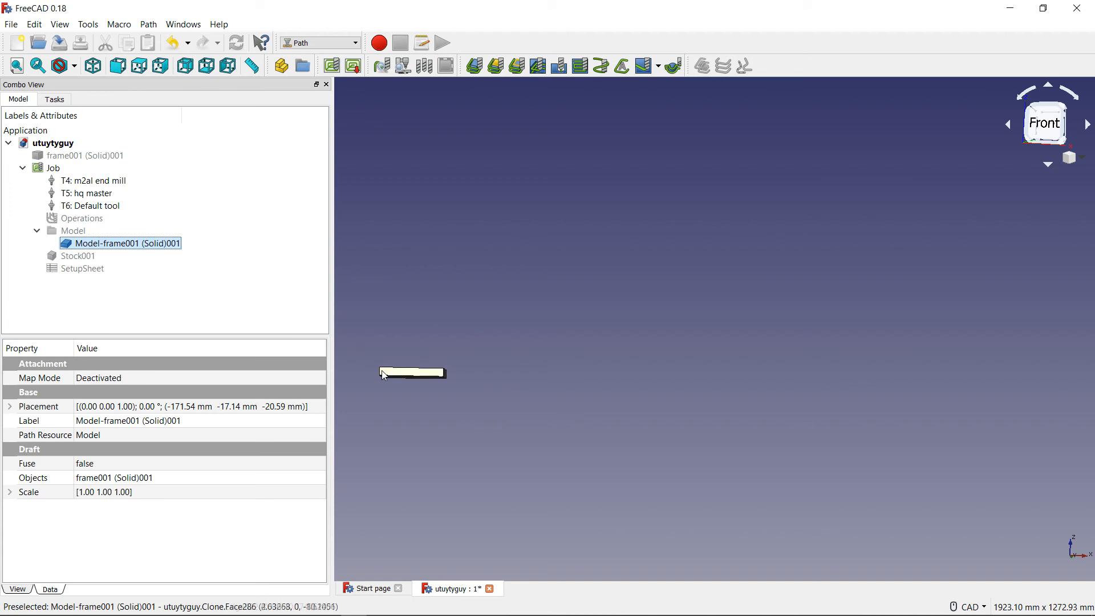
Show Stock001 together with the Model-frame001 (Solid)001 clone.
{"action": "left_click", "coordinate": [96, 258]}
{"action": "right_click", "coordinate": [95, 258]}
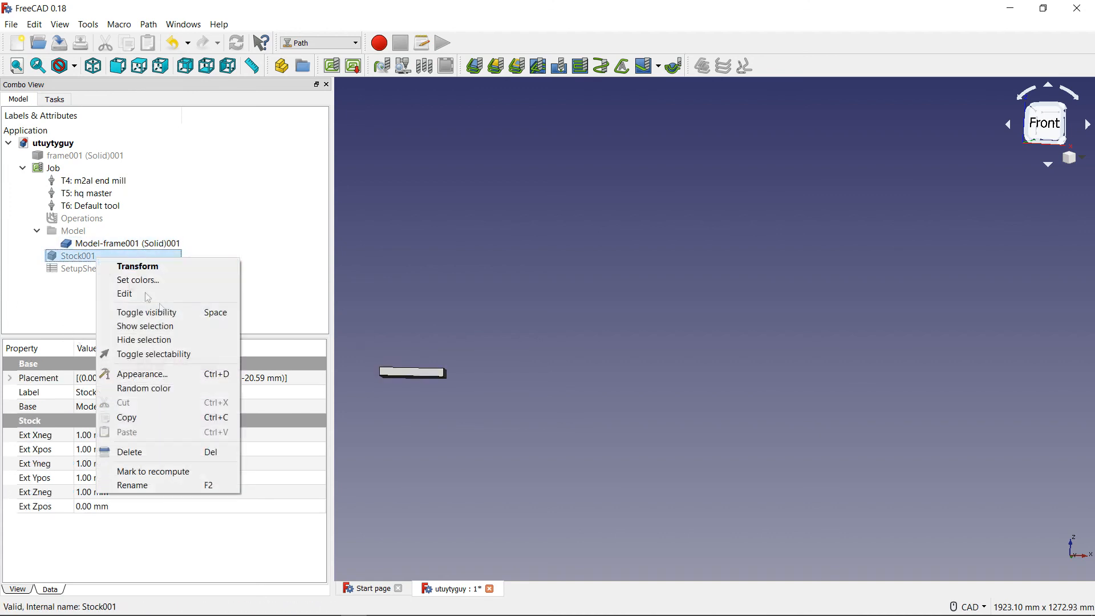
{"action": "left_click", "coordinate": [152, 313]}
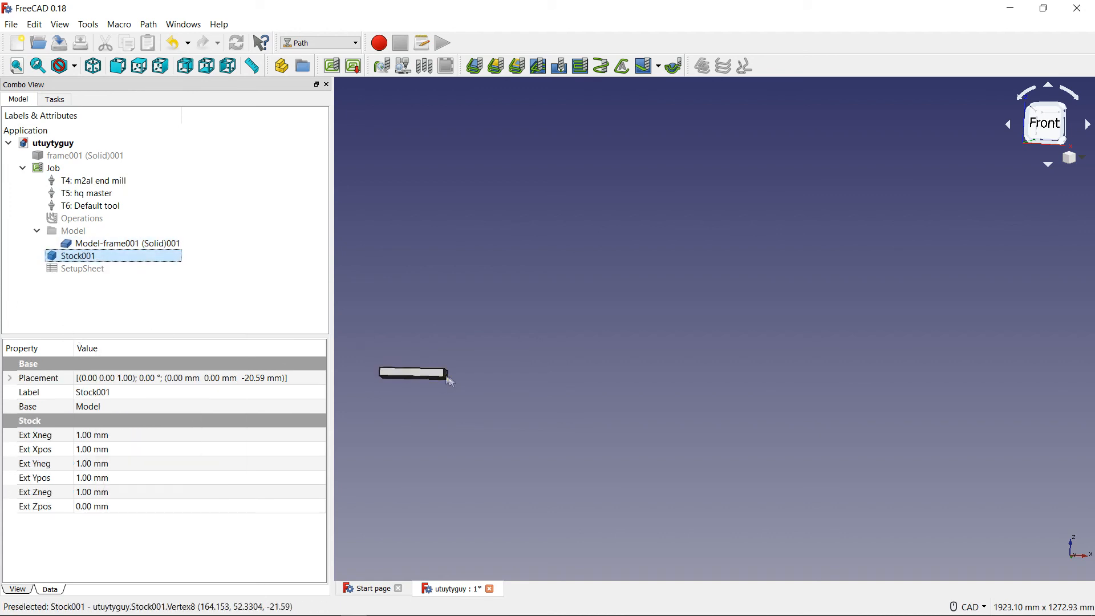
{"action": "scroll", "coordinate": [420, 316], "scroll_direction": "up", "scroll_amount": 4}
{"action": "scroll", "coordinate": [420, 315], "scroll_direction": "down", "scroll_amount": 3}
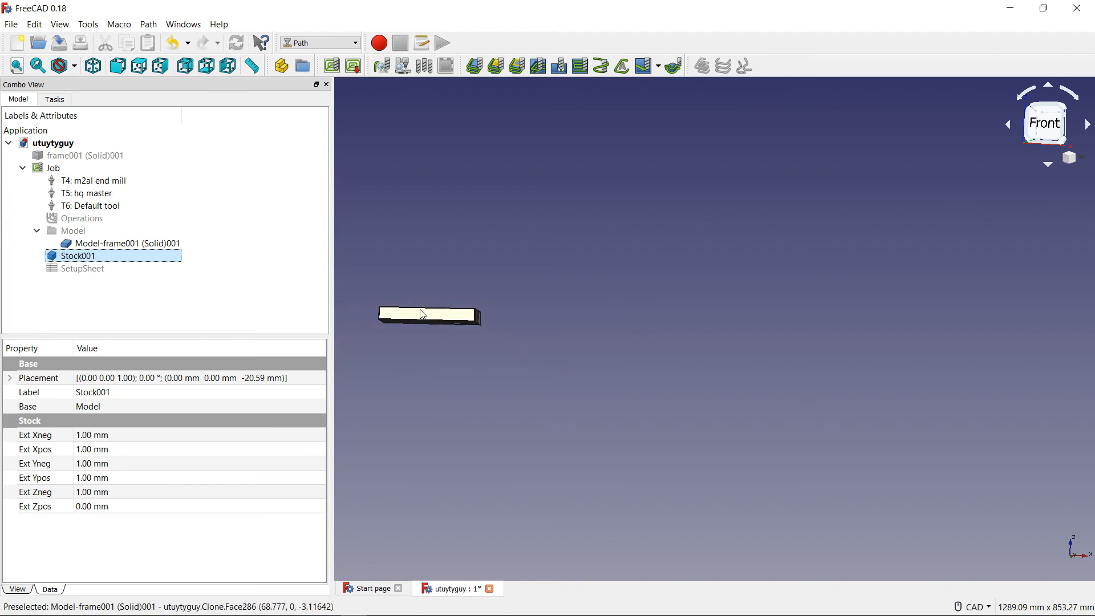
Examine from above how Stock001 surrounds the Model-frame001 (Solid)001 clone, and select the job's SetupSheet.
{"action": "left_click", "coordinate": [1048, 85]}
{"action": "left_click", "coordinate": [1049, 85]}
{"action": "left_click", "coordinate": [1049, 85]}
{"action": "left_click", "coordinate": [1049, 85]}
{"action": "left_click", "coordinate": [1049, 85]}
{"action": "left_click", "coordinate": [1049, 85]}
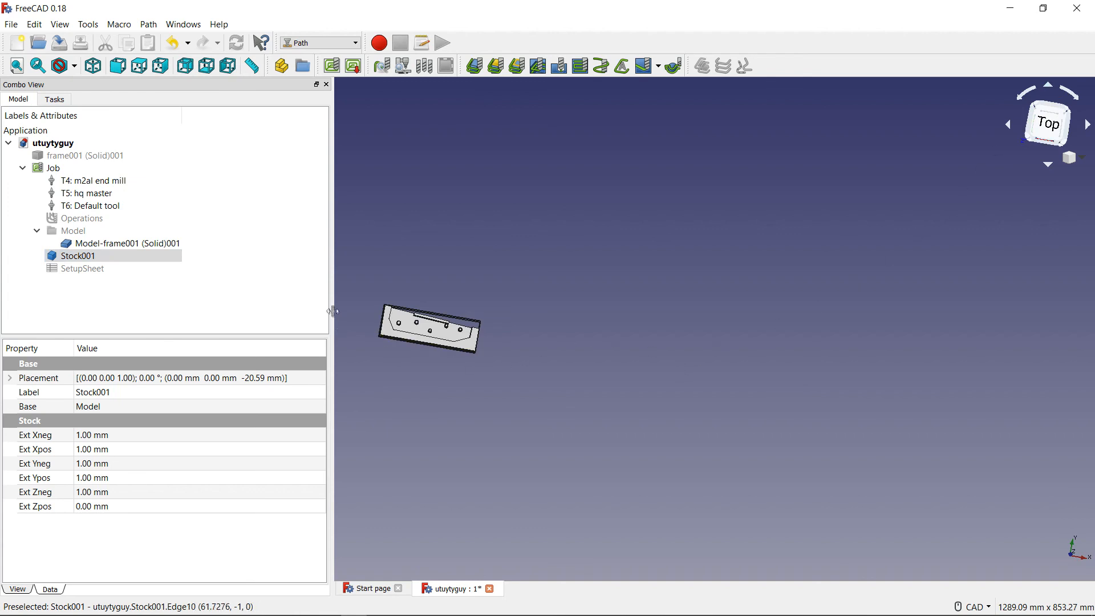
{"action": "scroll", "coordinate": [572, 374], "scroll_direction": "up", "scroll_amount": 6}
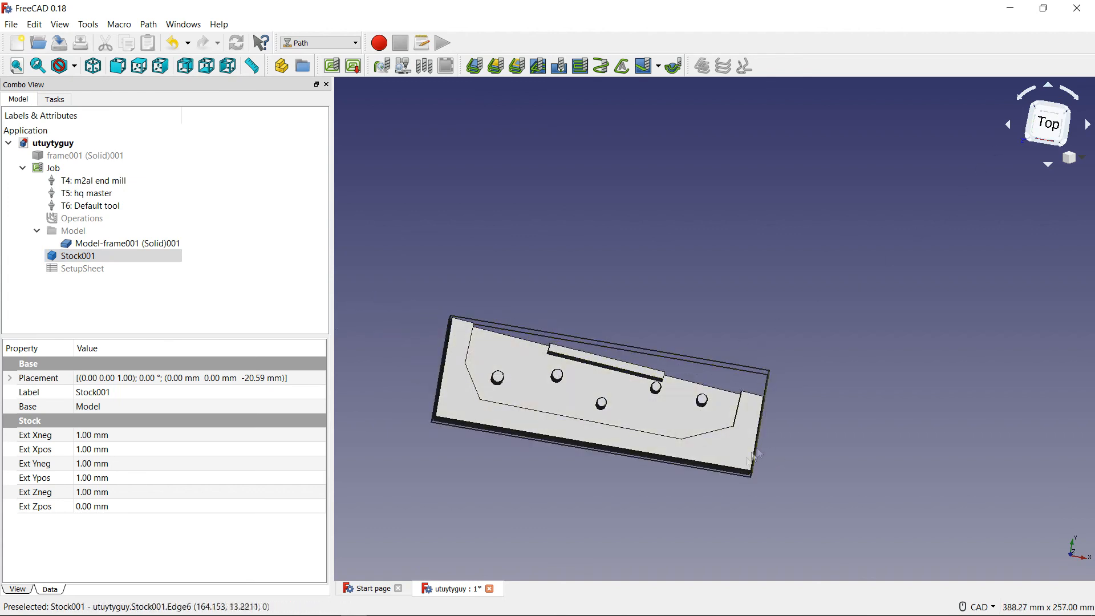
{"action": "left_click", "coordinate": [69, 270]}
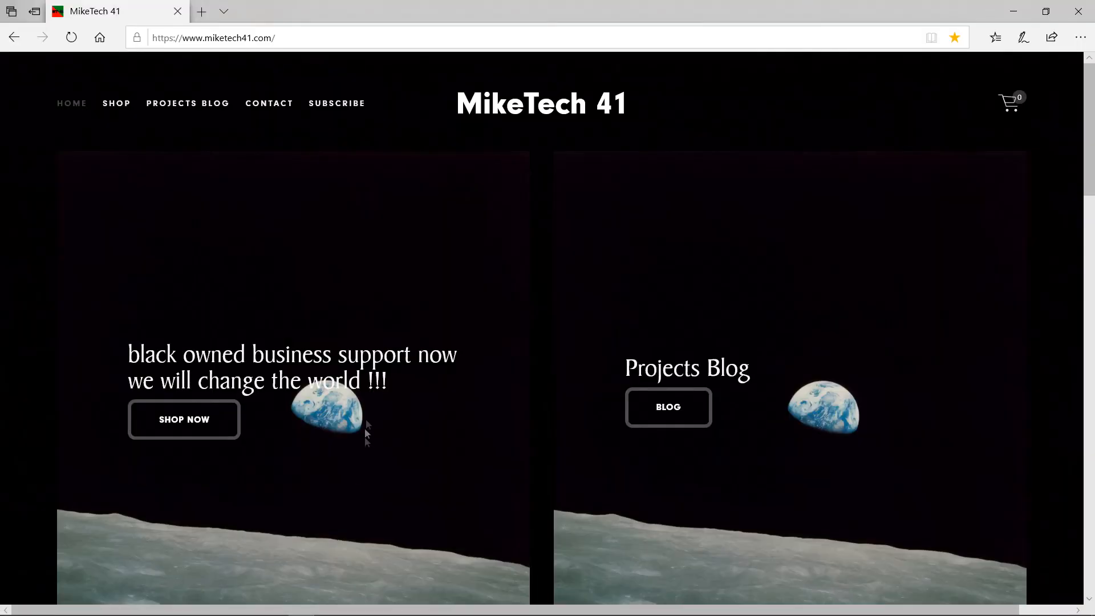
Switch to the web browser and look through the MikeTech 41 home page from start to end.
{"action": "scroll", "coordinate": [394, 354], "scroll_direction": "down", "scroll_amount": 10}
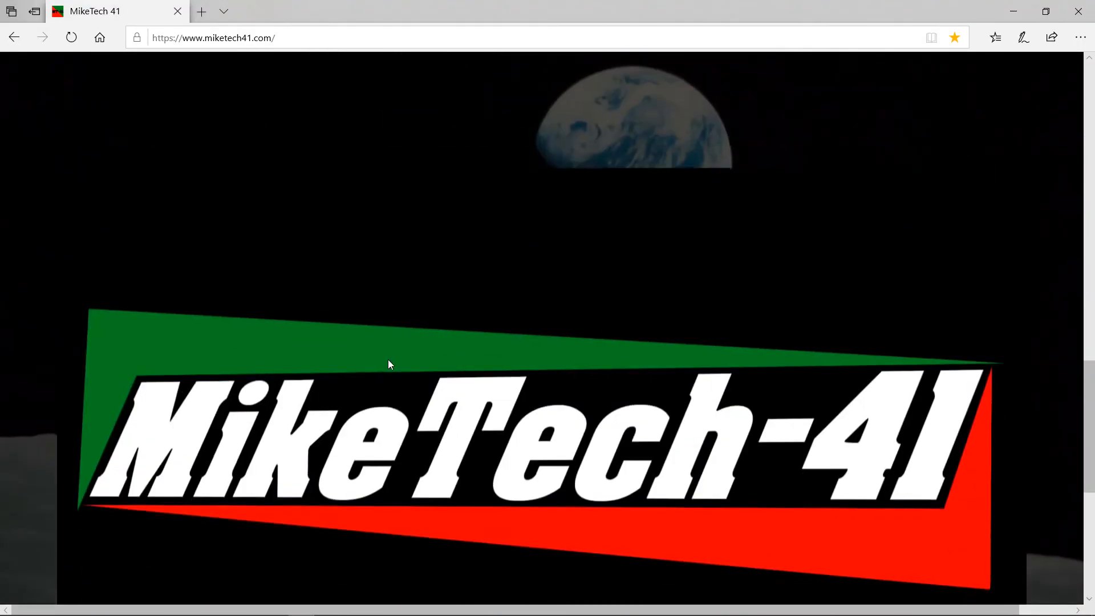
{"action": "scroll", "coordinate": [387, 359], "scroll_direction": "down", "scroll_amount": 6}
{"action": "scroll", "coordinate": [387, 360], "scroll_direction": "up", "scroll_amount": 6}
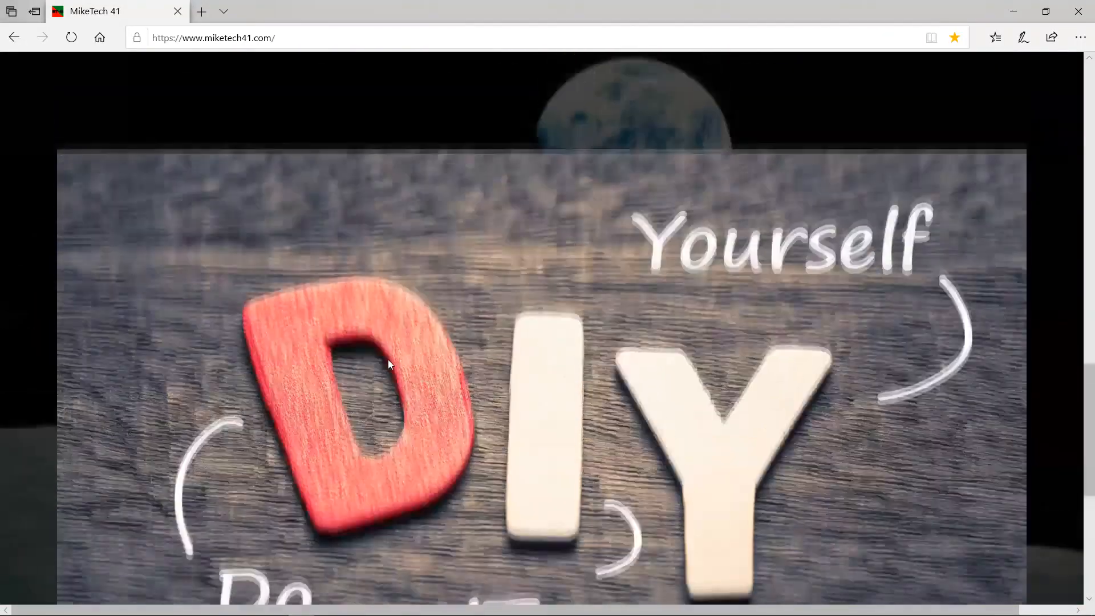
{"action": "scroll", "coordinate": [387, 359], "scroll_direction": "up", "scroll_amount": 12}
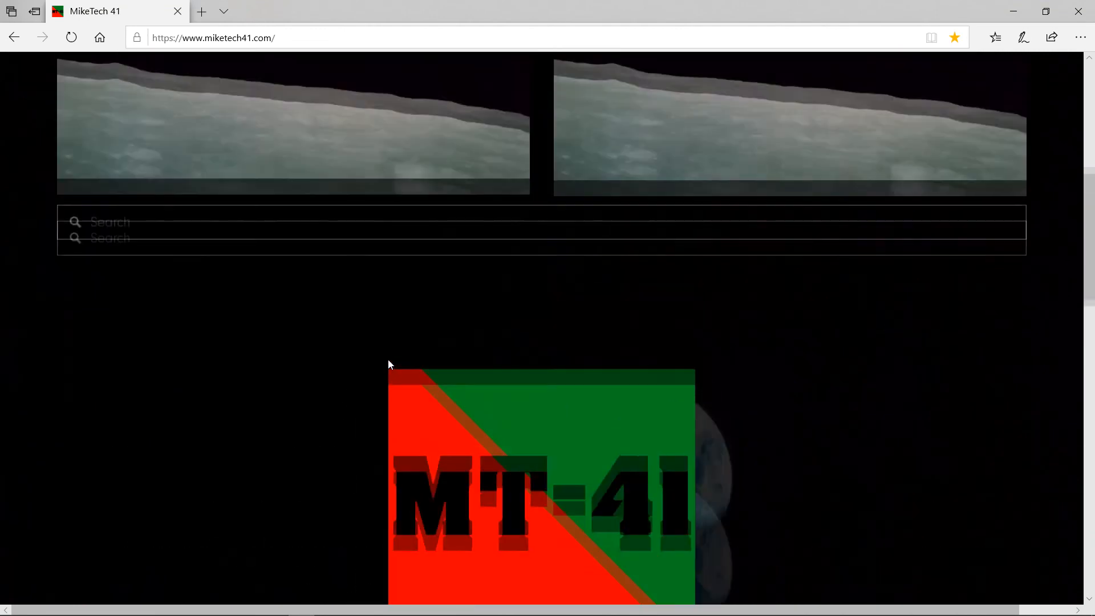
{"action": "scroll", "coordinate": [388, 359], "scroll_direction": "up", "scroll_amount": 7}
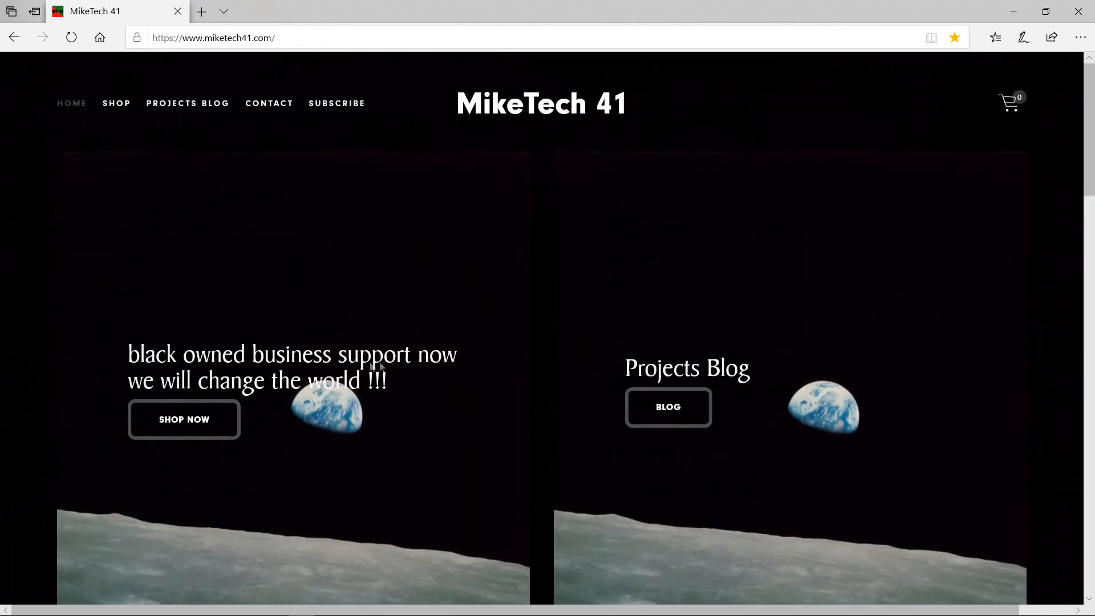
Browse the products in the MikeTech Shop and open the site's Projects Blog.
{"action": "left_click", "coordinate": [134, 108]}
{"action": "scroll", "coordinate": [549, 516], "scroll_direction": "down", "scroll_amount": 2}
{"action": "scroll", "coordinate": [547, 516], "scroll_direction": "down", "scroll_amount": 5}
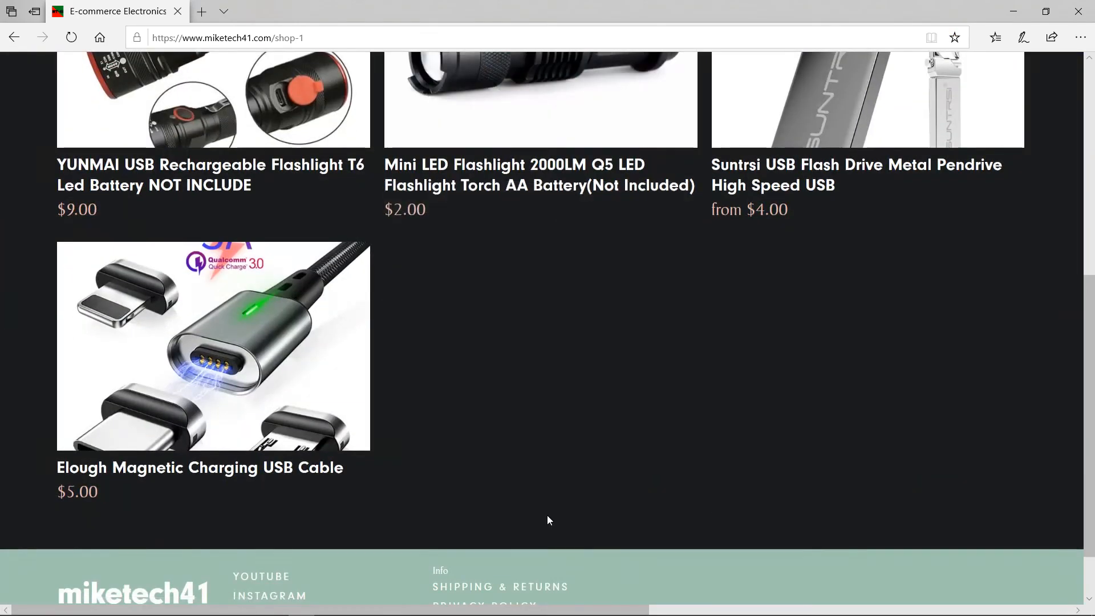
{"action": "scroll", "coordinate": [547, 516], "scroll_direction": "up", "scroll_amount": 7}
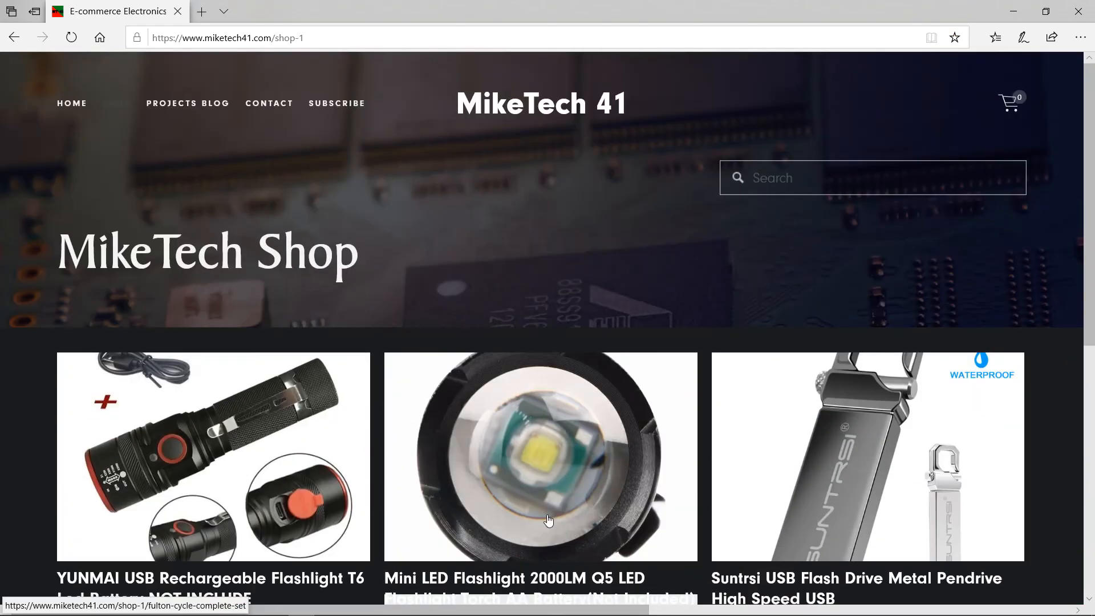
{"action": "scroll", "coordinate": [547, 518], "scroll_direction": "down", "scroll_amount": 5}
{"action": "scroll", "coordinate": [548, 517], "scroll_direction": "up", "scroll_amount": 2}
{"action": "scroll", "coordinate": [546, 514], "scroll_direction": "up", "scroll_amount": 5}
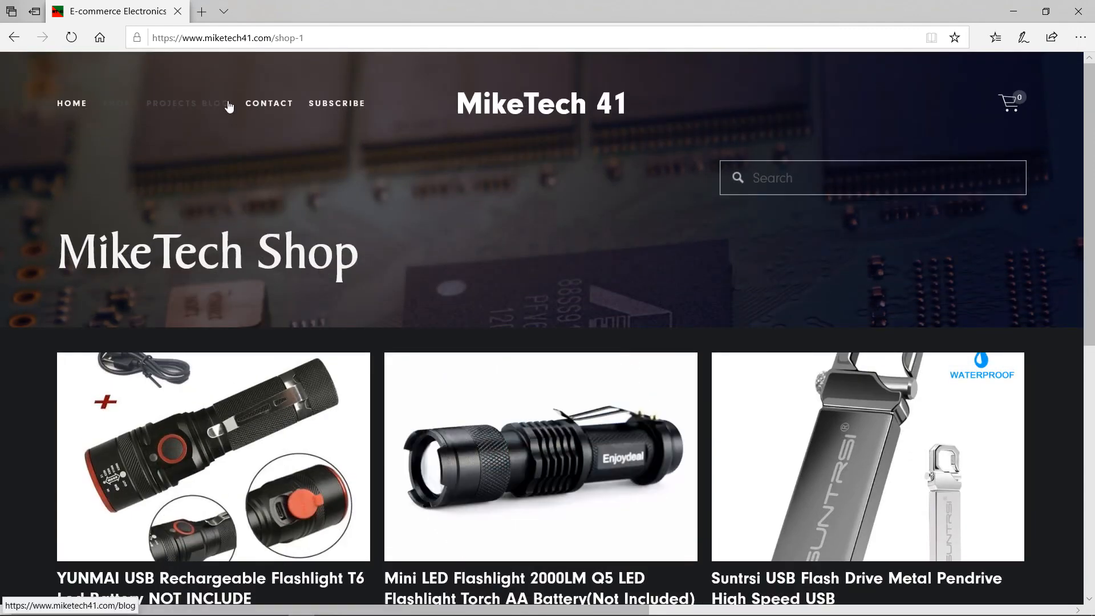
{"action": "left_click", "coordinate": [229, 106]}
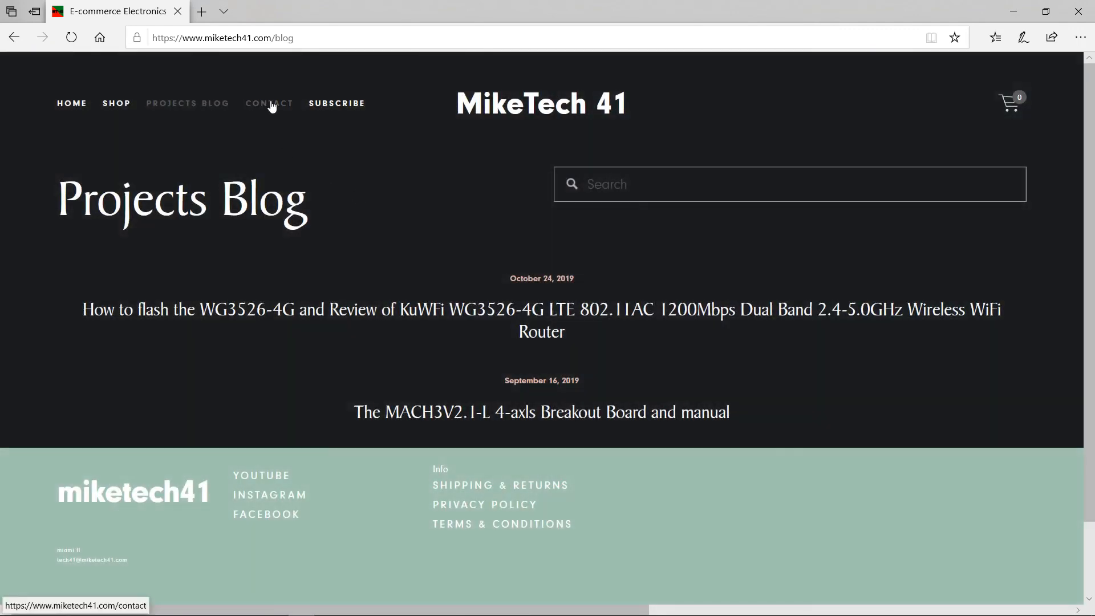